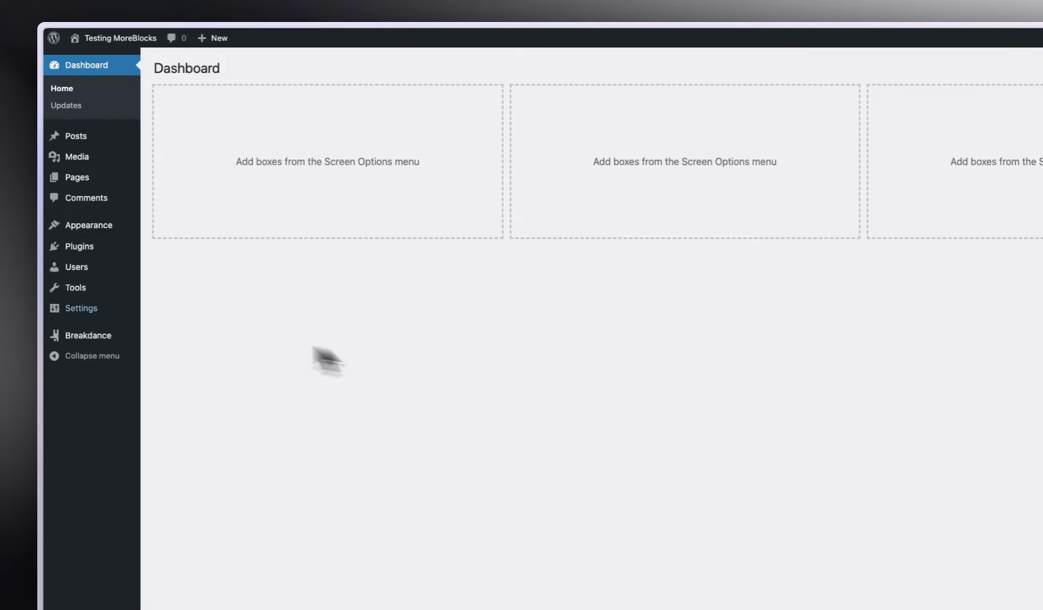
Look at the Mini Cooper S landing page reference design and return to the WordPress dashboard.
{"action": "mouse_move", "coordinate": [41, 305]}
{"action": "left_click", "coordinate": [93, 164]}
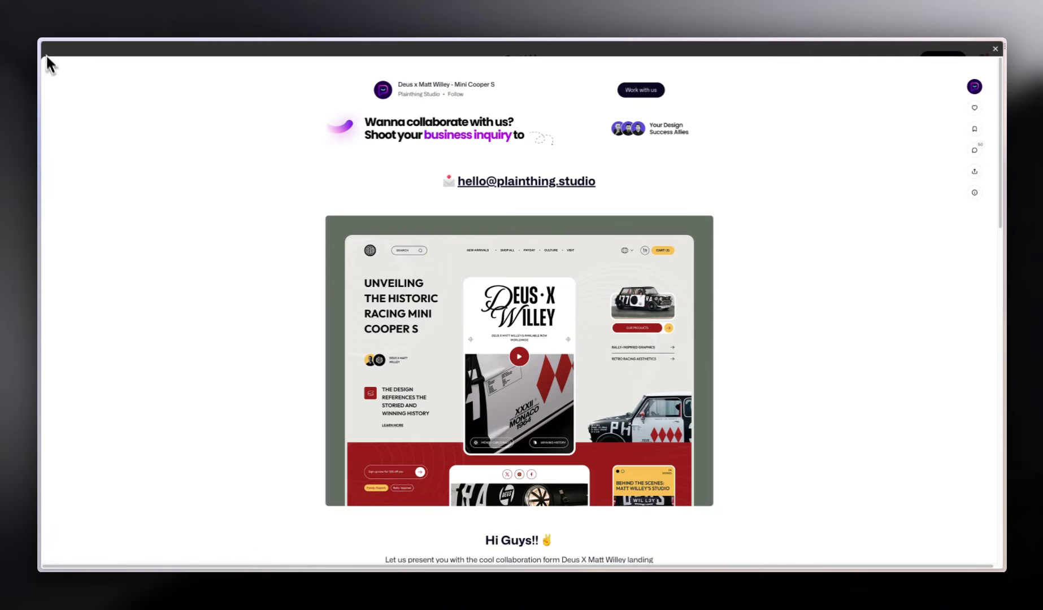
{"action": "mouse_move", "coordinate": [43, 117]}
{"action": "left_click", "coordinate": [67, 140]}
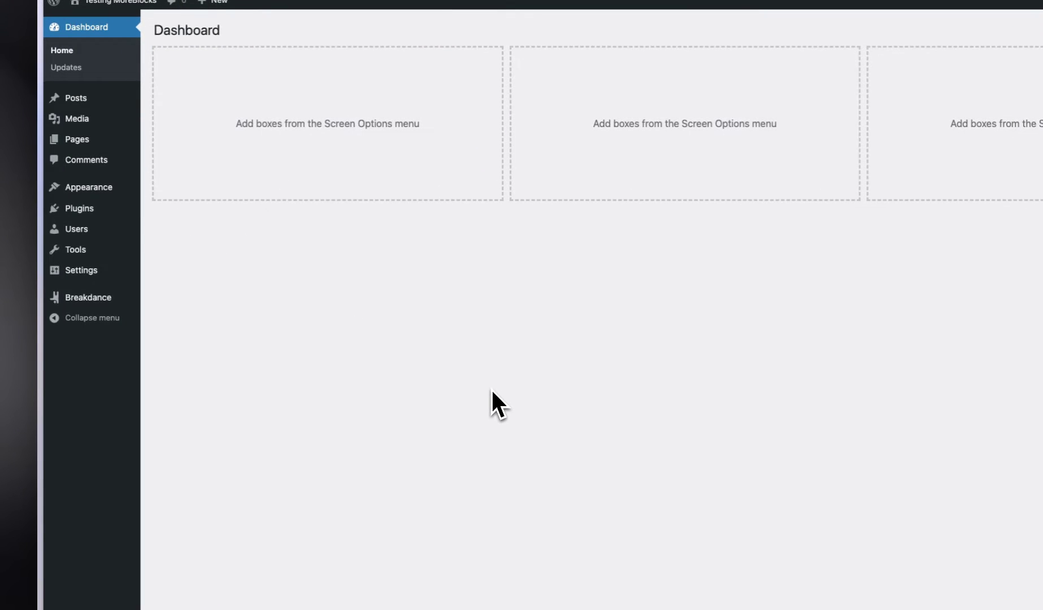
Start a new Breakdance header titled "Header" and set its location to Everywhere.
{"action": "mouse_move", "coordinate": [63, 193]}
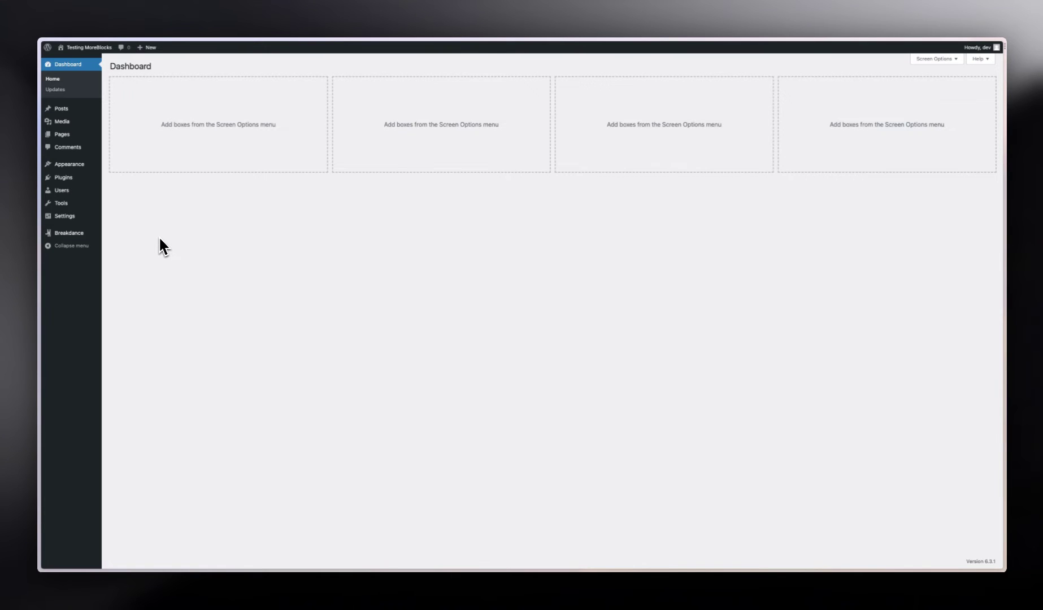
{"action": "mouse_move", "coordinate": [85, 235]}
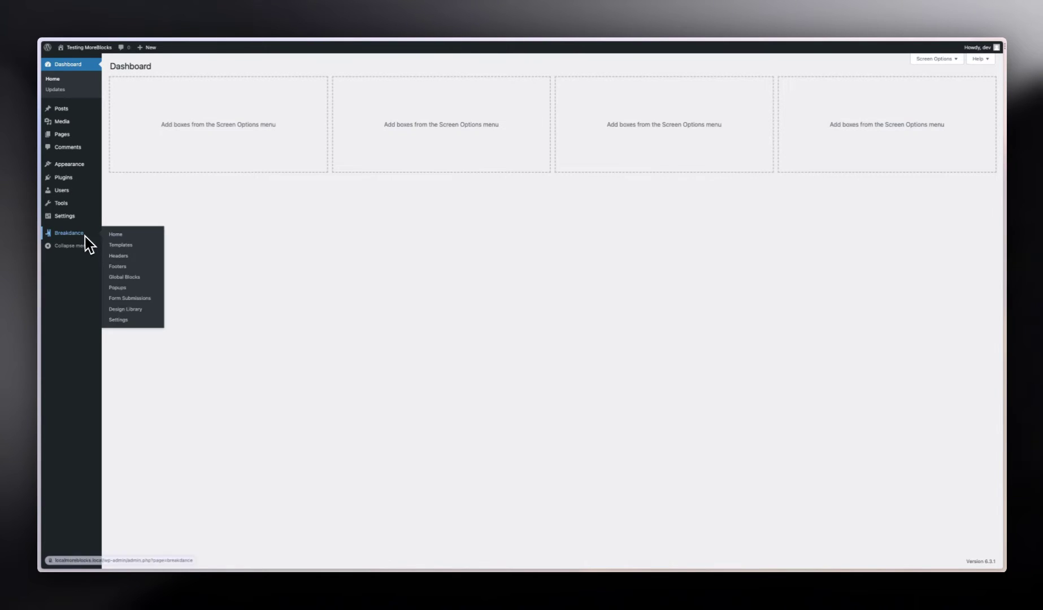
{"action": "left_click", "coordinate": [130, 257]}
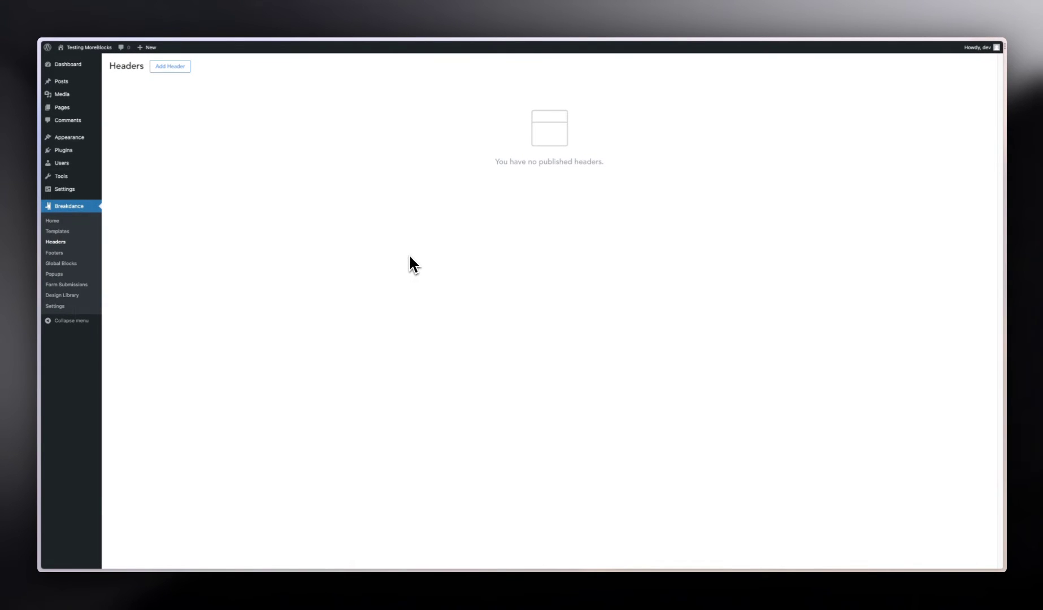
{"action": "left_click", "coordinate": [170, 66]}
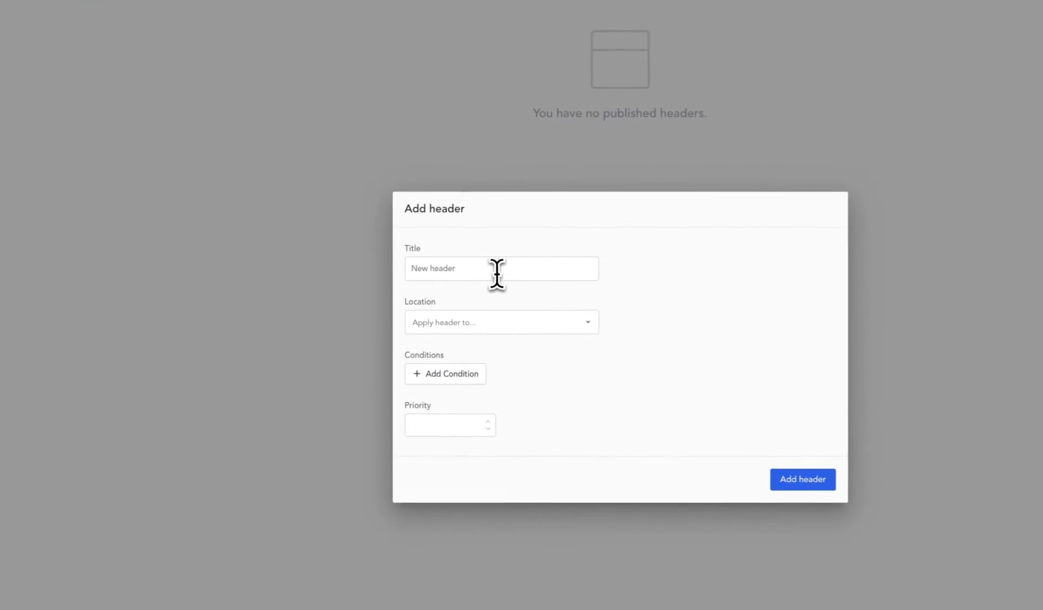
{"action": "left_click", "coordinate": [497, 275]}
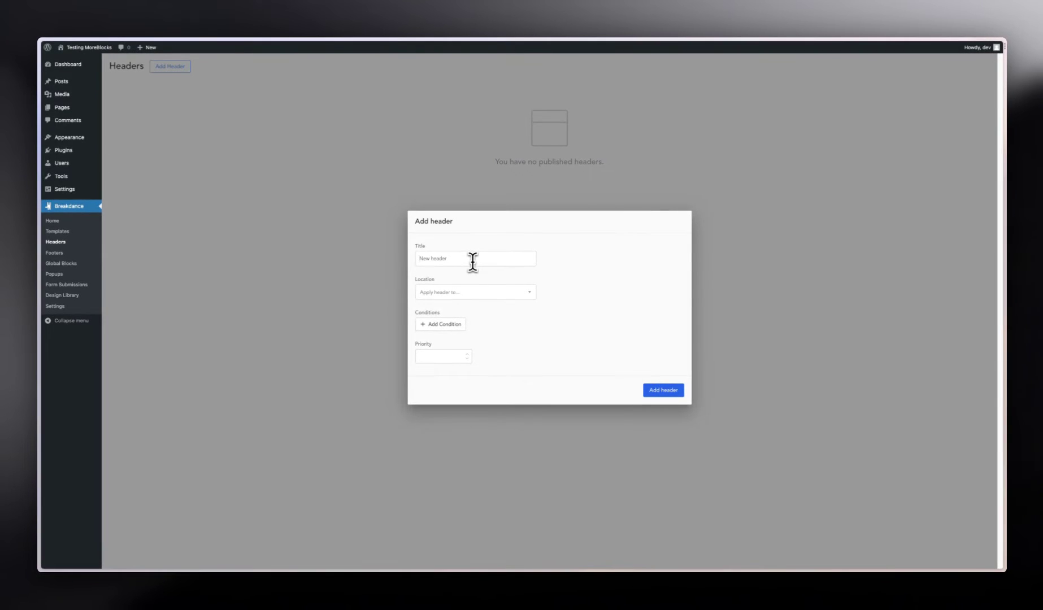
{"action": "type", "text": "Header"}
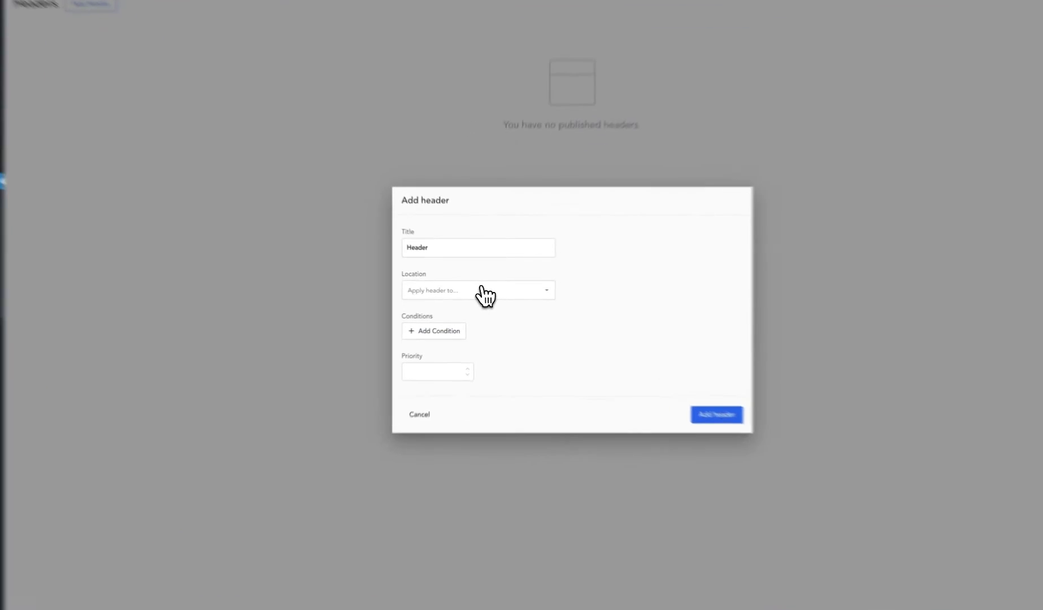
{"action": "left_click", "coordinate": [481, 294]}
{"action": "left_click", "coordinate": [448, 309]}
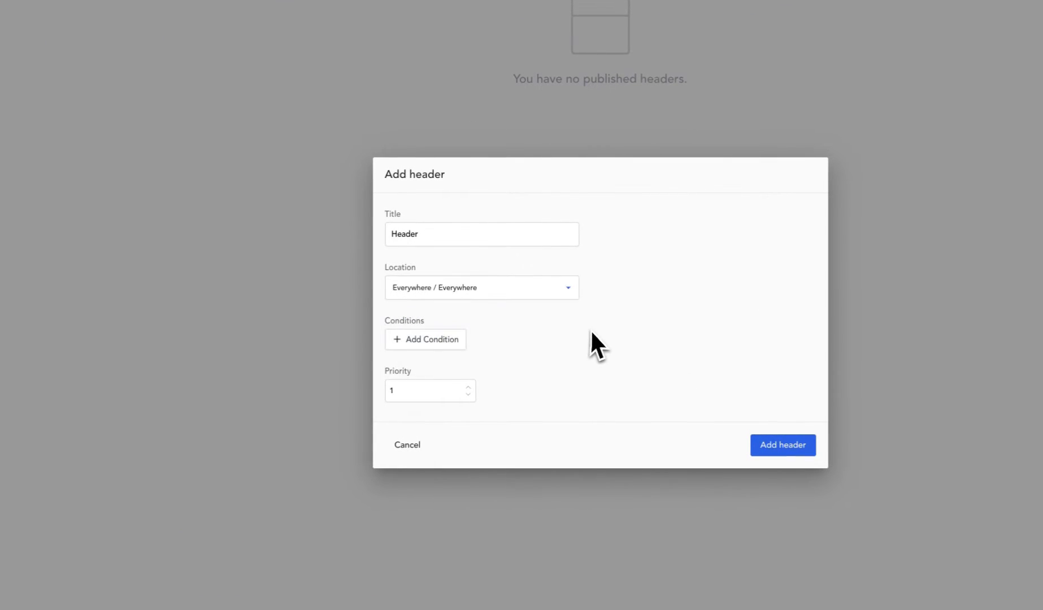
Try Pages as the header's location and switch it back to Everywhere.
{"action": "left_click", "coordinate": [508, 293]}
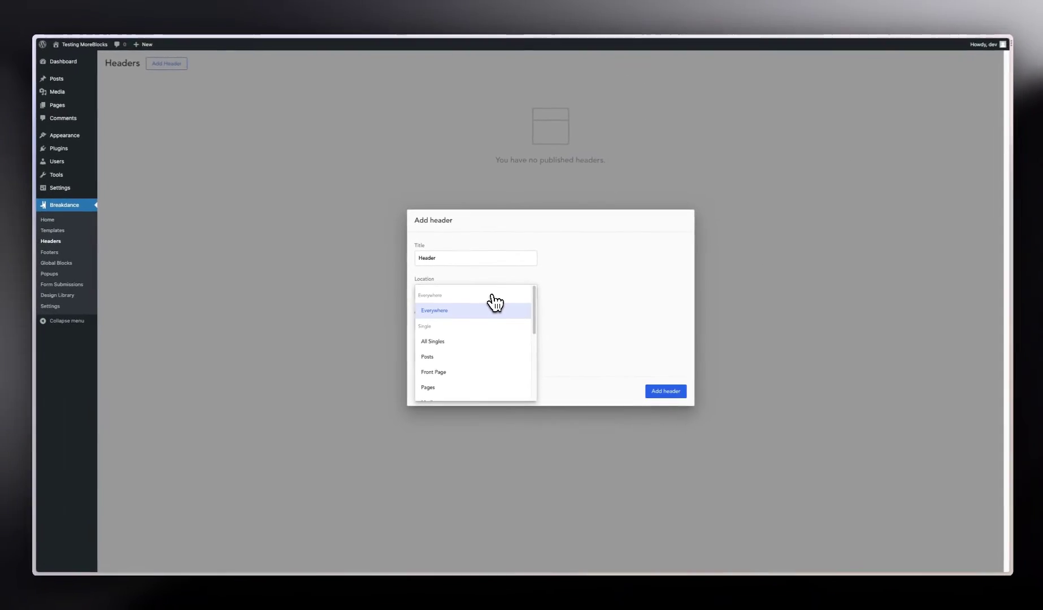
{"action": "scroll", "coordinate": [454, 334], "scroll_direction": "down", "scroll_amount": 1}
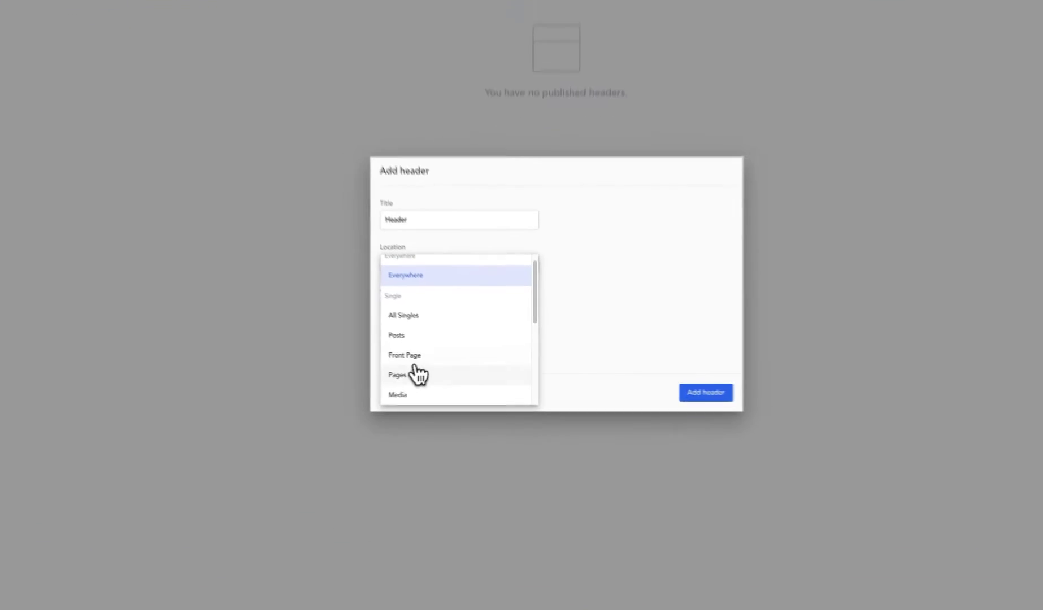
{"action": "left_click", "coordinate": [446, 374]}
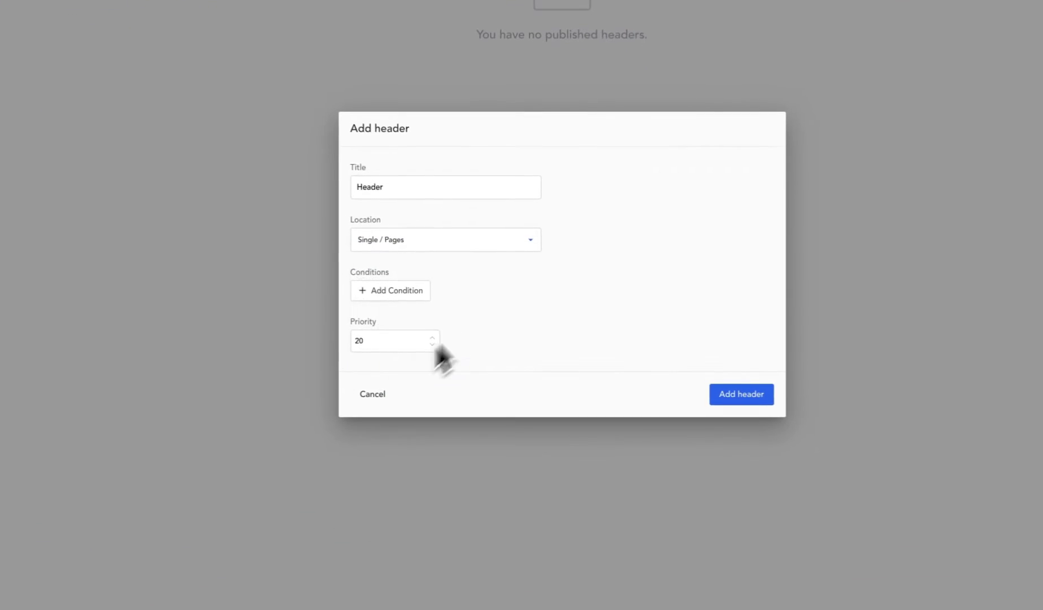
{"action": "left_click", "coordinate": [436, 244]}
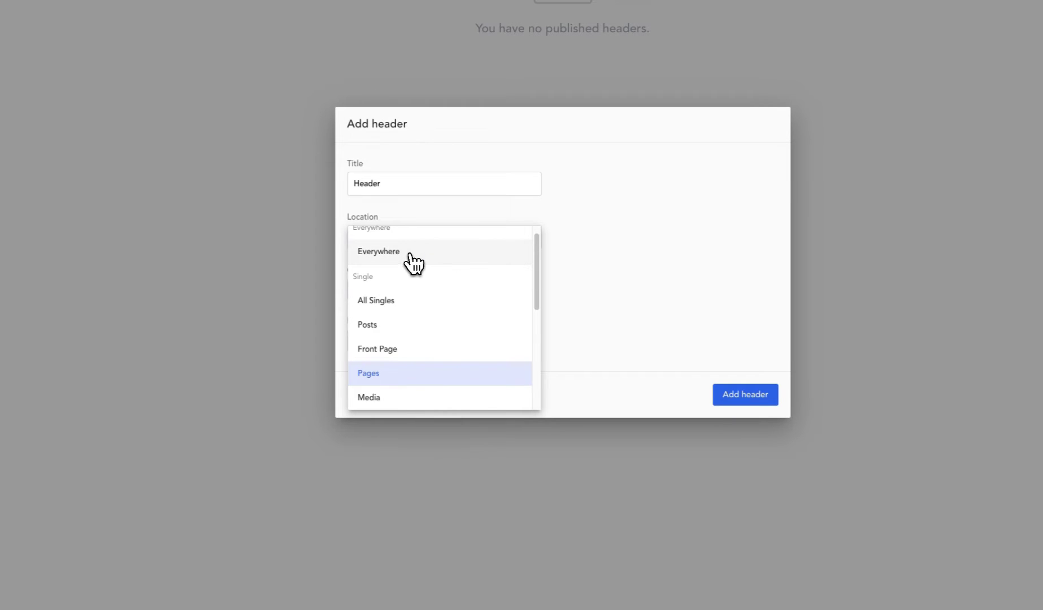
{"action": "left_click", "coordinate": [414, 259]}
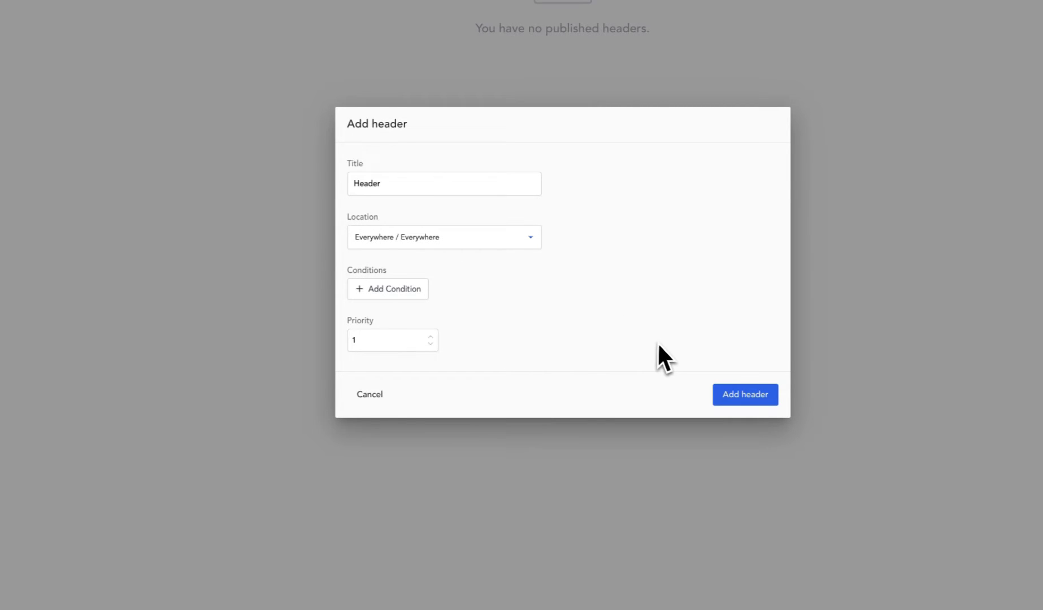
Add a Browser condition to the header and examine which browsers it can target.
{"action": "left_click", "coordinate": [393, 290]}
{"action": "left_click", "coordinate": [401, 280]}
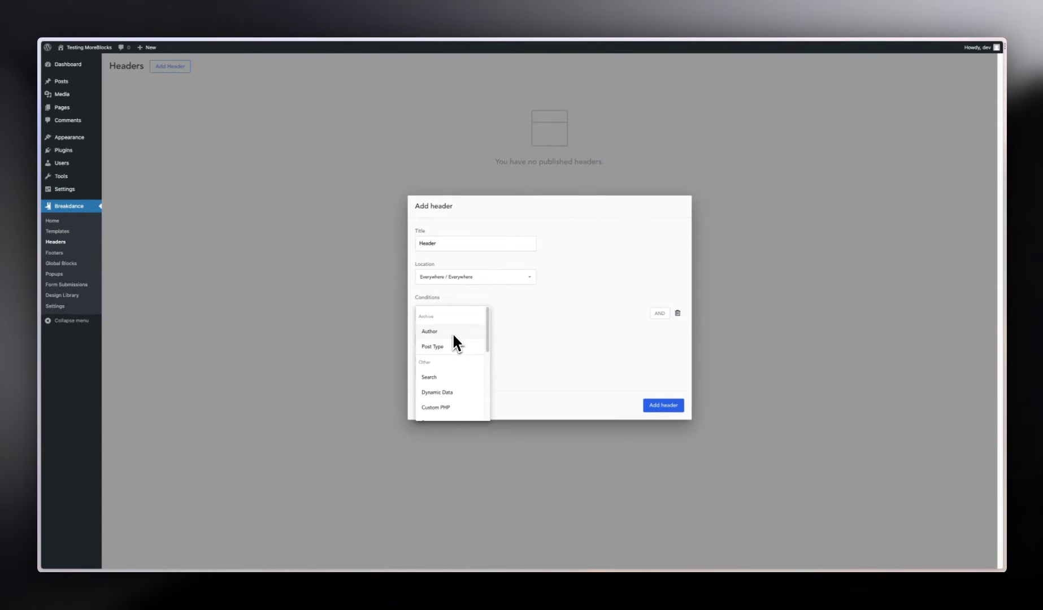
{"action": "scroll", "coordinate": [458, 377], "scroll_direction": "down", "scroll_amount": 1}
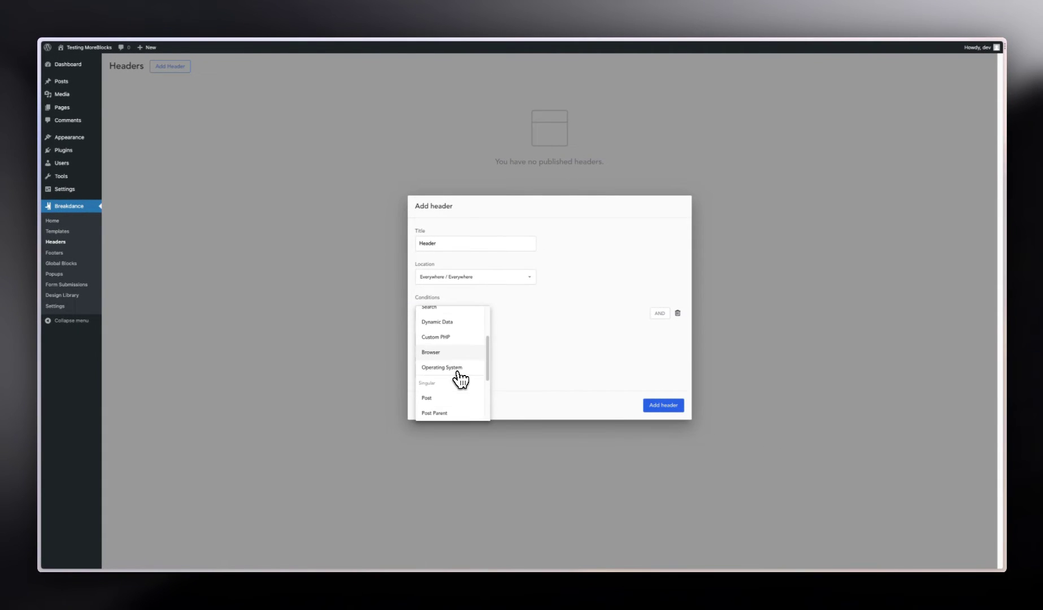
{"action": "left_click", "coordinate": [457, 372]}
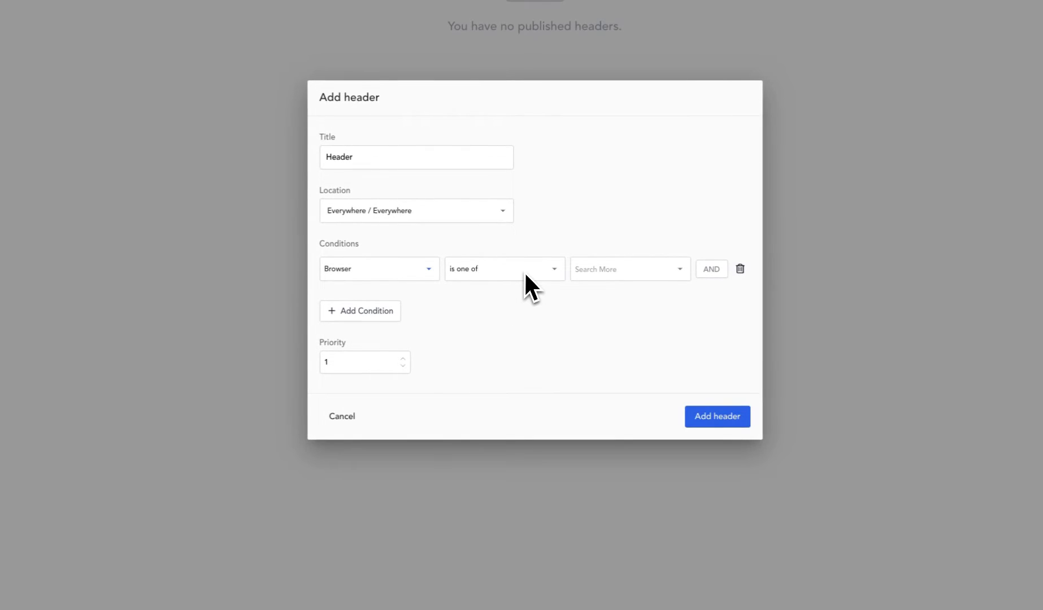
{"action": "left_click", "coordinate": [604, 269]}
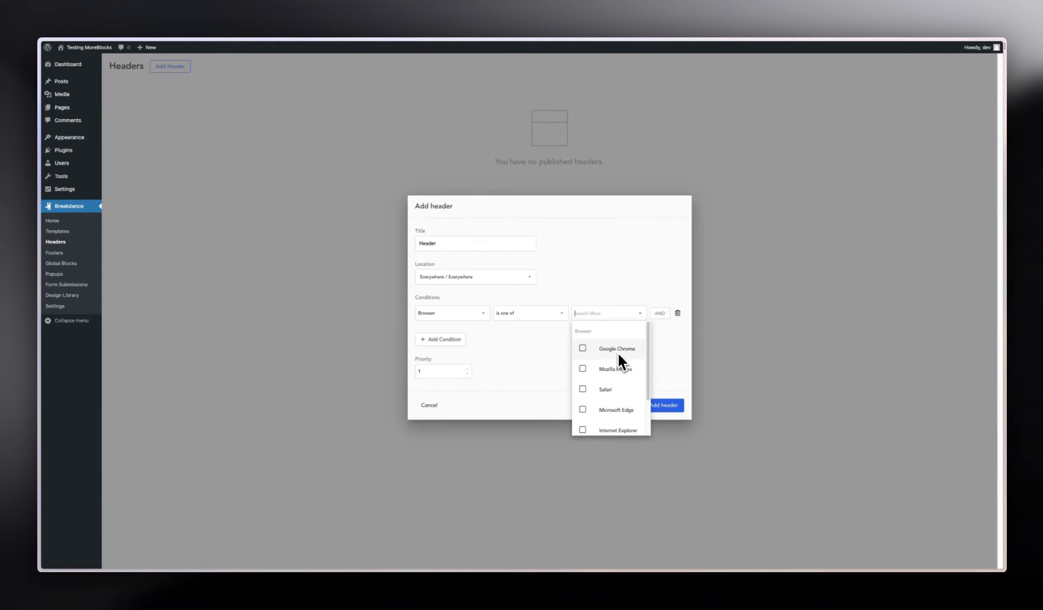
{"action": "scroll", "coordinate": [613, 373], "scroll_direction": "down", "scroll_amount": 2}
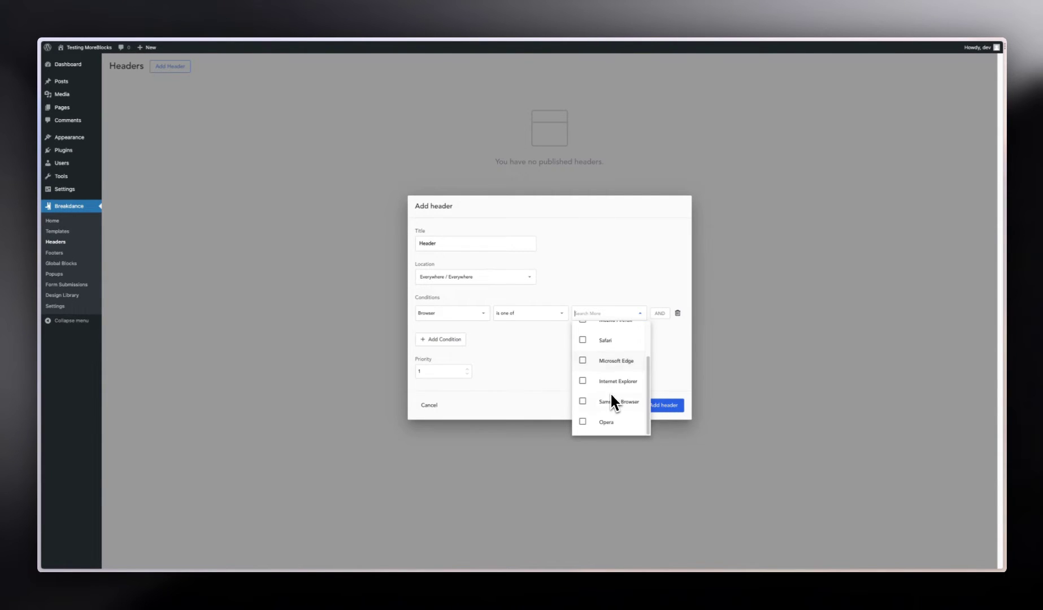
{"action": "left_click", "coordinate": [535, 377]}
Change the header's condition from Browser to Page and view the selectable pages.
{"action": "left_click", "coordinate": [435, 266]}
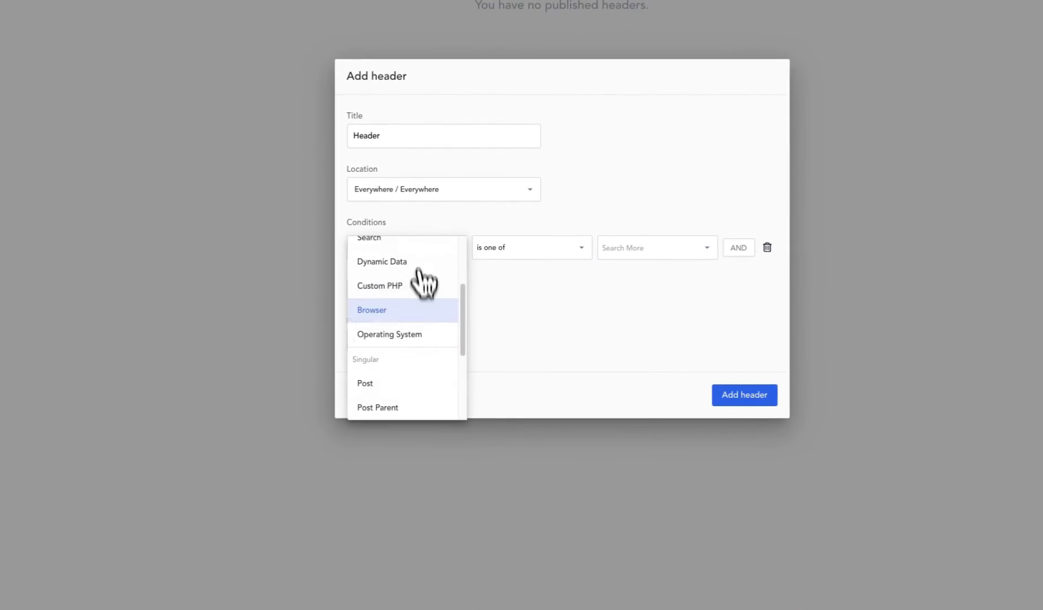
{"action": "scroll", "coordinate": [415, 384], "scroll_direction": "down", "scroll_amount": 4}
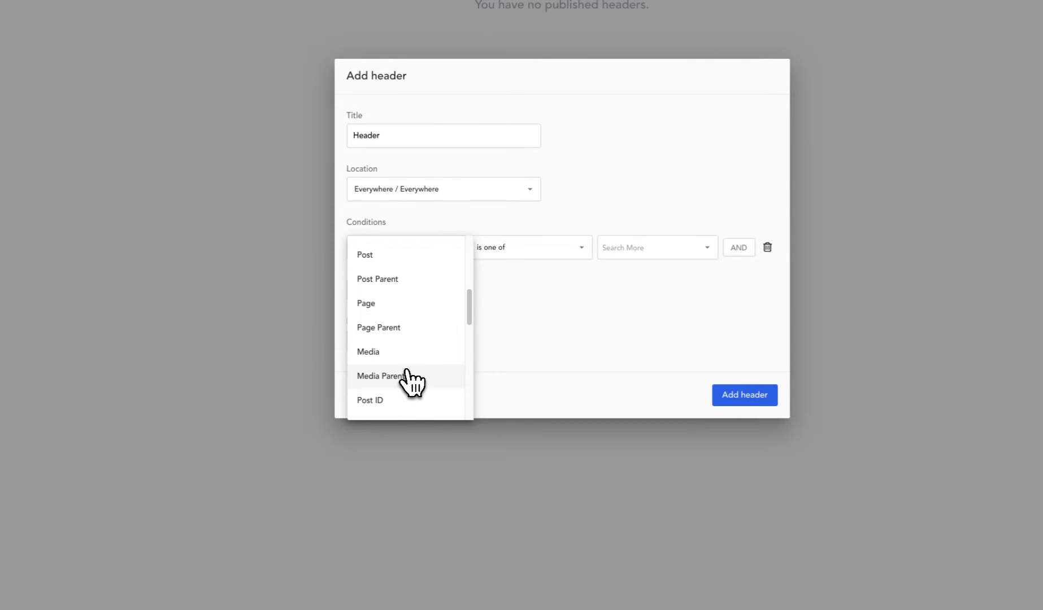
{"action": "left_click", "coordinate": [398, 305]}
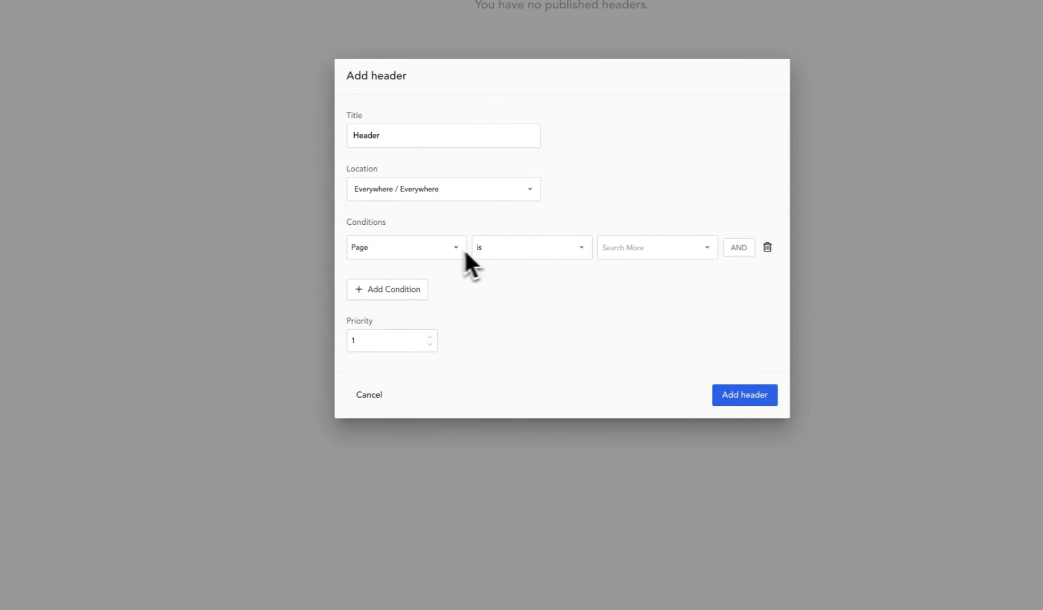
{"action": "left_click", "coordinate": [604, 246]}
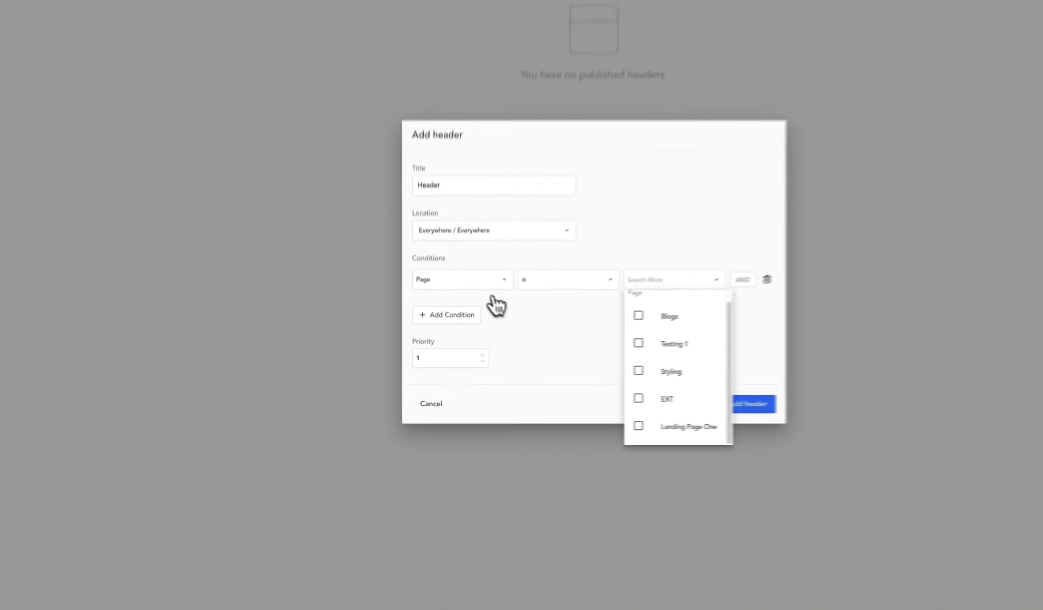
Examine the remaining condition types and delete the Page condition from the header.
{"action": "left_click", "coordinate": [472, 317]}
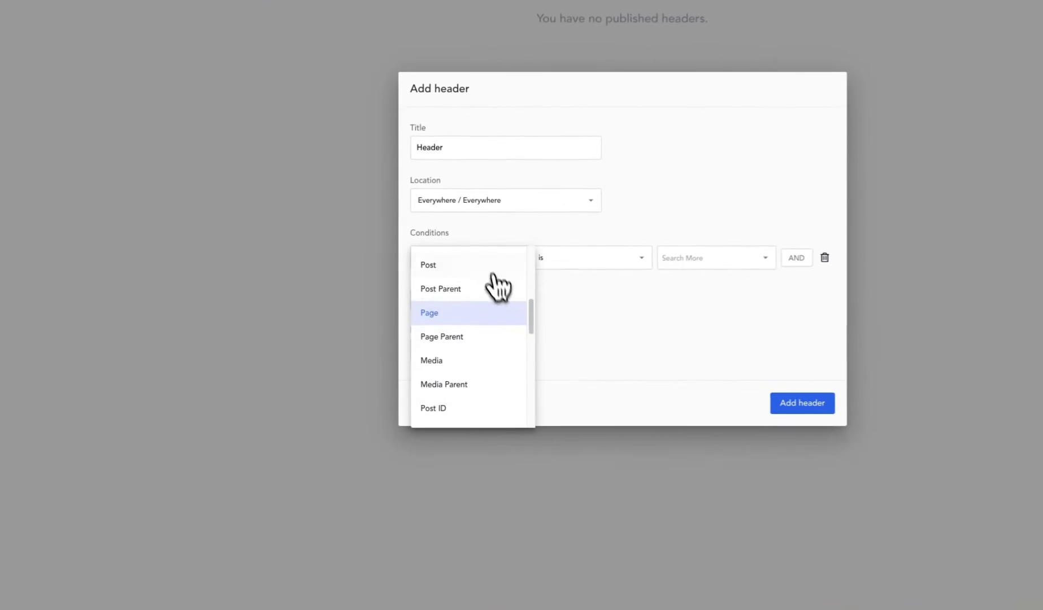
{"action": "scroll", "coordinate": [472, 373], "scroll_direction": "down", "scroll_amount": 10}
{"action": "scroll", "coordinate": [492, 368], "scroll_direction": "down", "scroll_amount": 3}
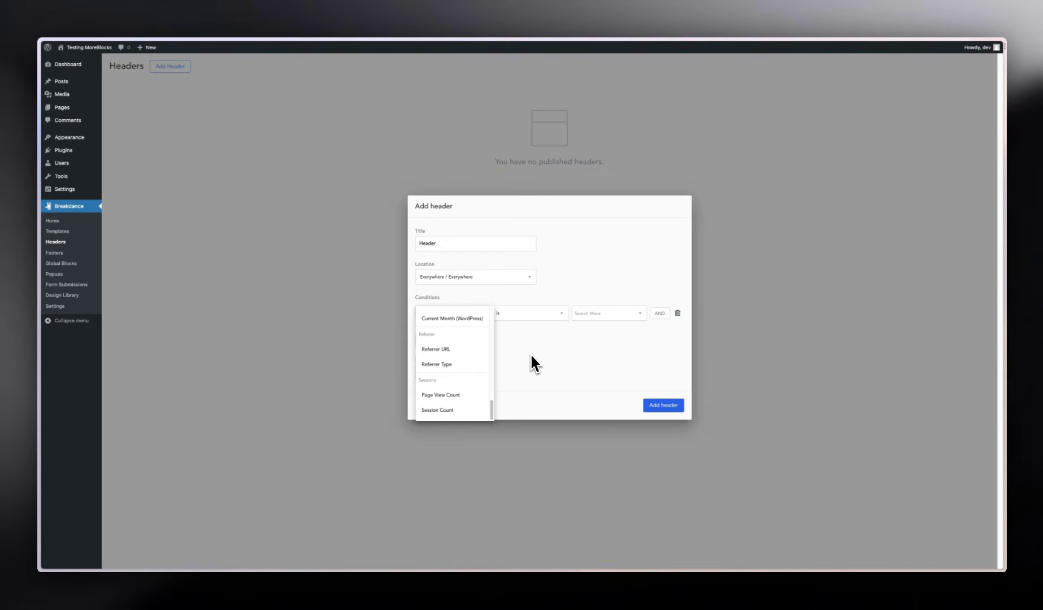
{"action": "scroll", "coordinate": [457, 370], "scroll_direction": "up", "scroll_amount": 3}
{"action": "scroll", "coordinate": [457, 371], "scroll_direction": "up", "scroll_amount": 4}
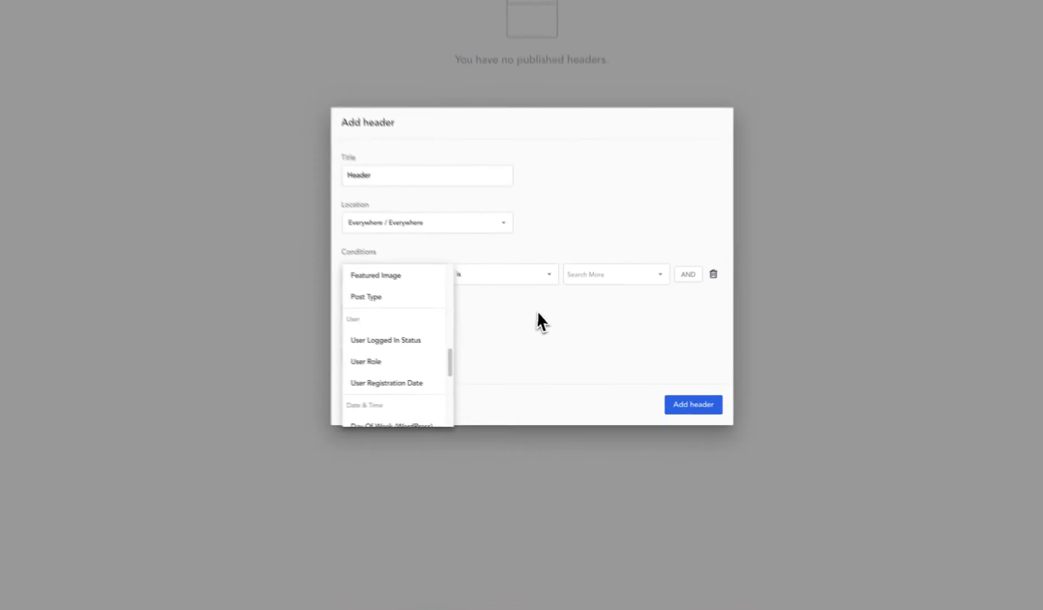
{"action": "left_click", "coordinate": [644, 323]}
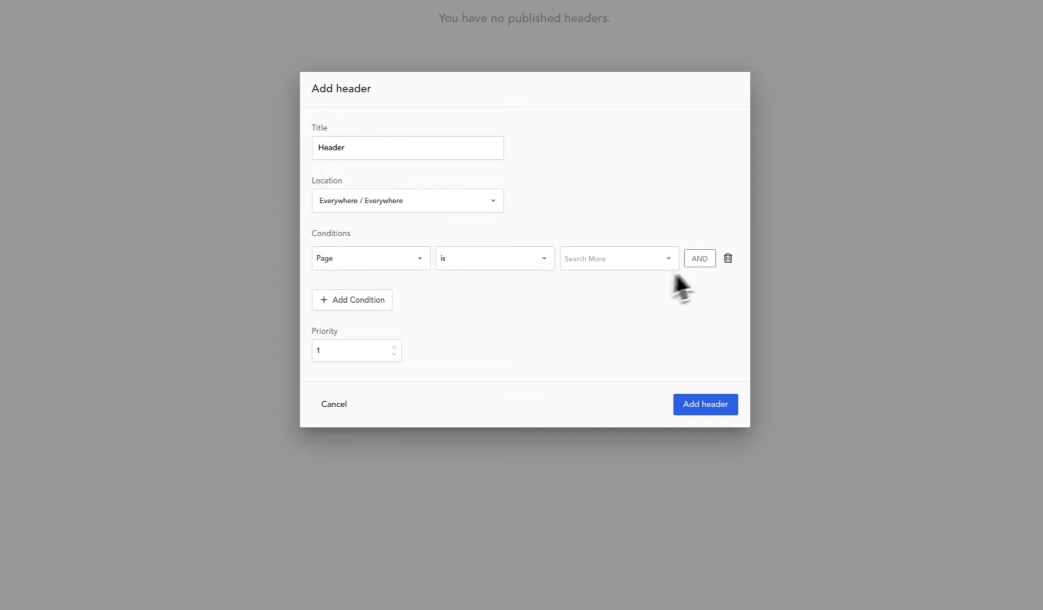
{"action": "left_click", "coordinate": [728, 258]}
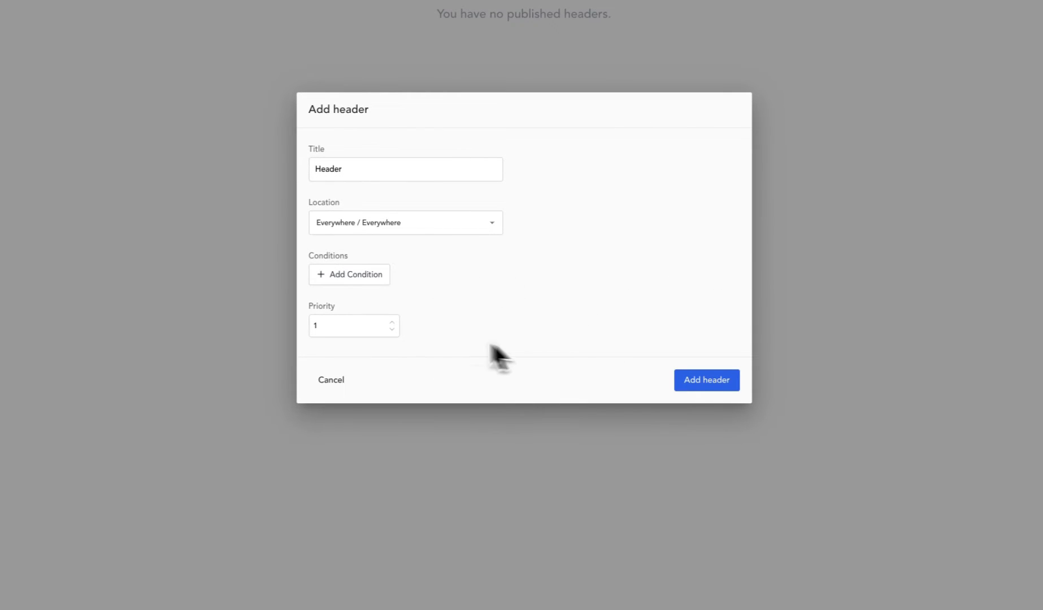
Create the header with these settings and open it for editing in Breakdance.
{"action": "left_click", "coordinate": [699, 378]}
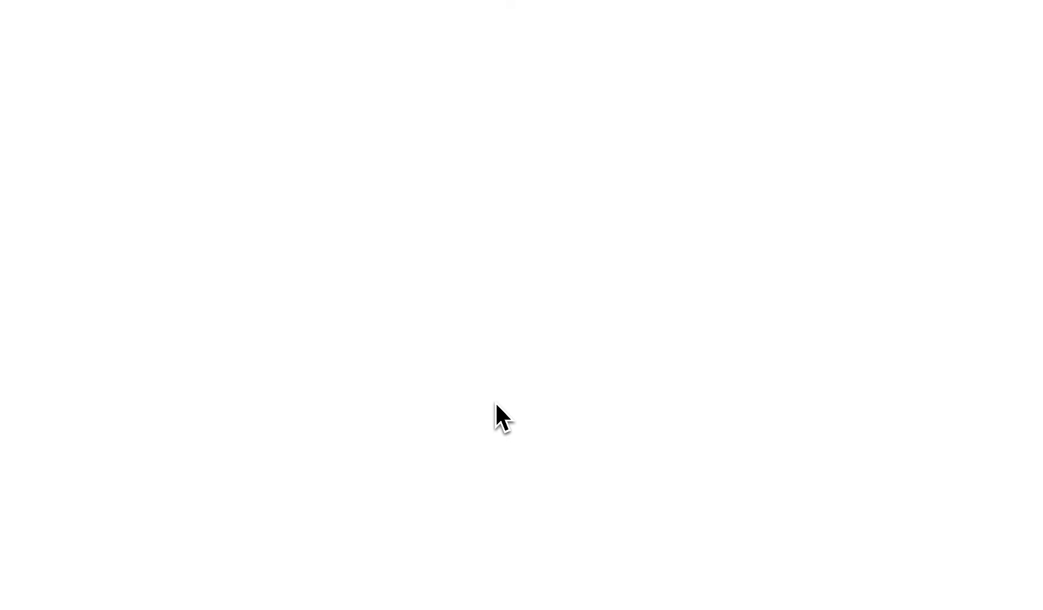
{"action": "mouse_move", "coordinate": [188, 138]}
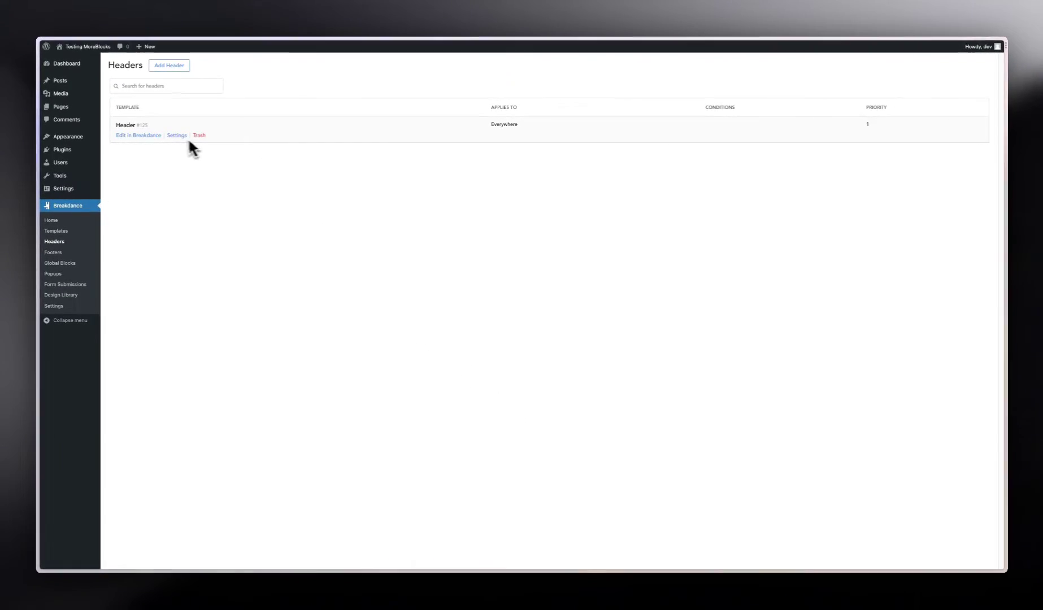
{"action": "left_click", "coordinate": [142, 136]}
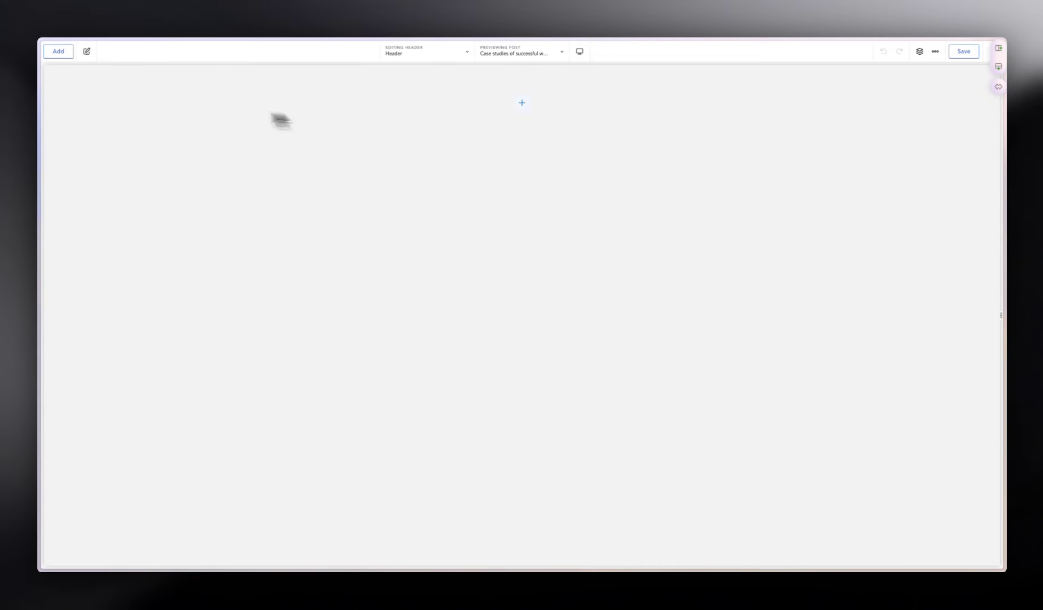
Search the elements for "header" and add a Header Builder element to the empty header template.
{"action": "left_click", "coordinate": [62, 53]}
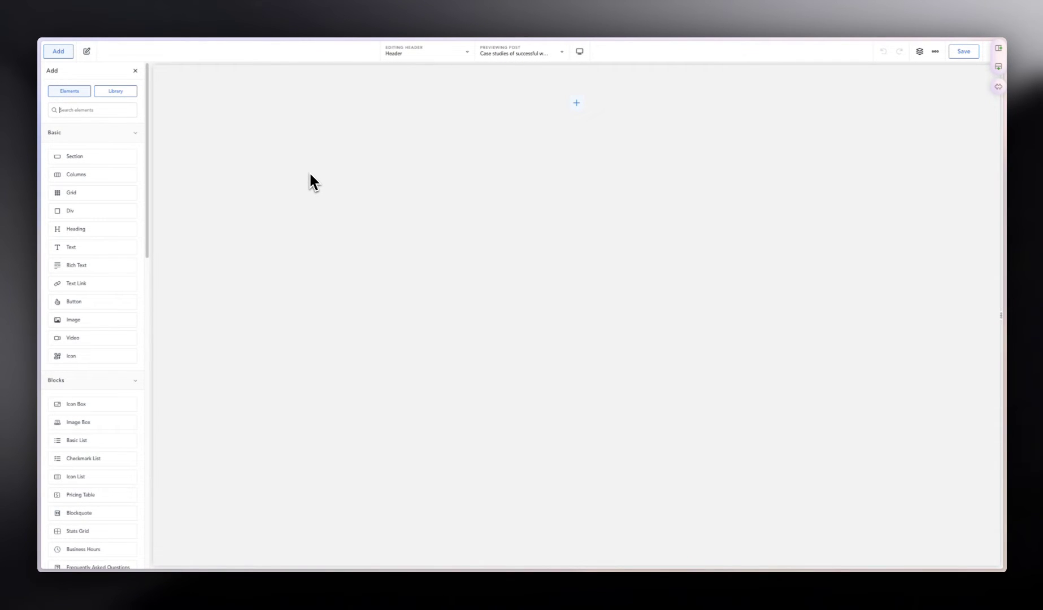
{"action": "left_click", "coordinate": [93, 111]}
{"action": "type", "text": "h"}
{"action": "type", "text": "ed"}
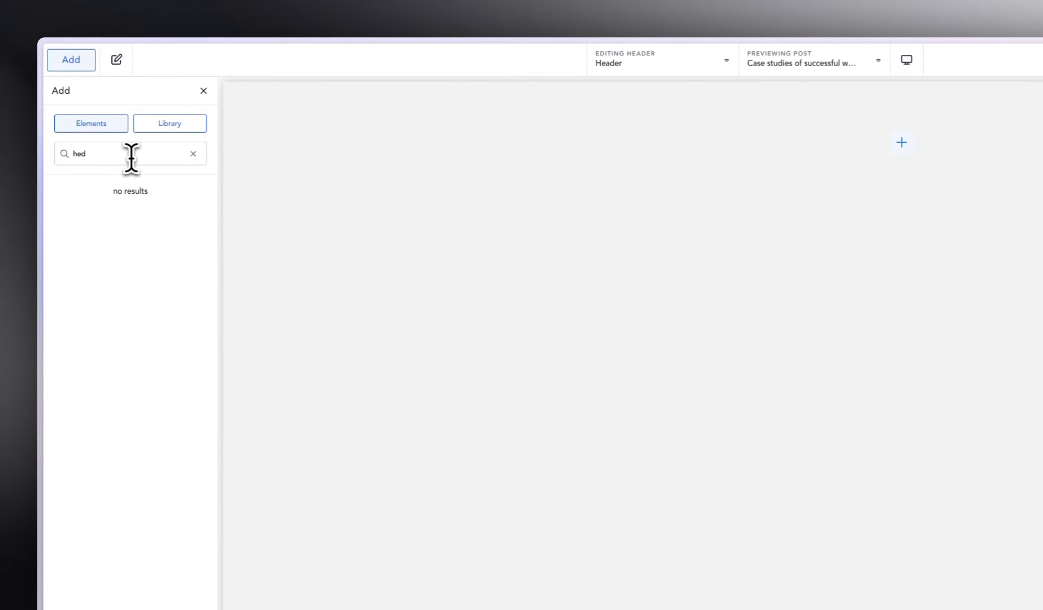
{"action": "key", "text": "BackSpace"}
{"action": "type", "text": "ader"}
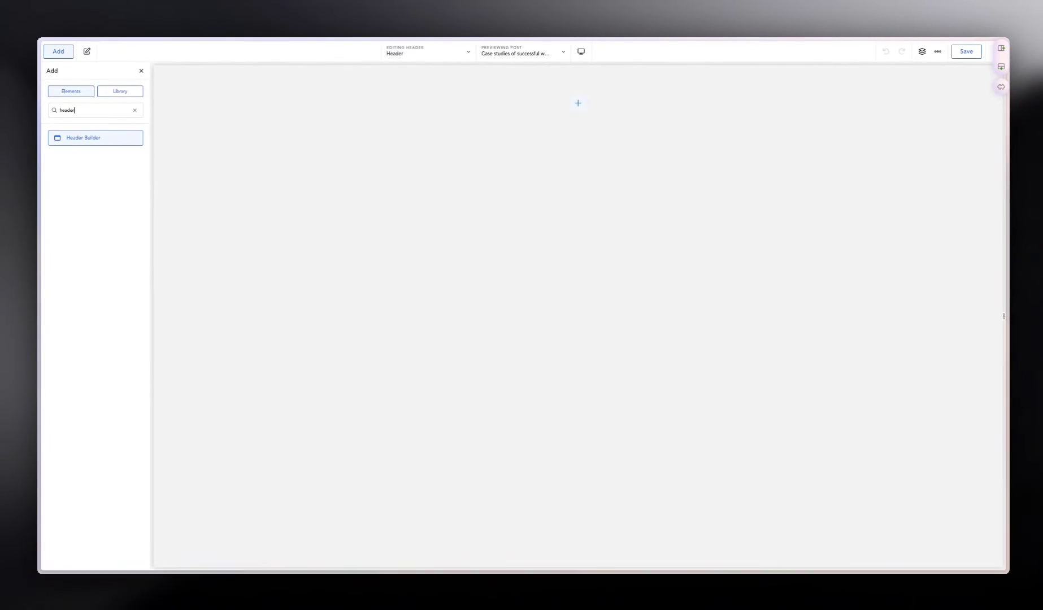
{"action": "left_click", "coordinate": [100, 139]}
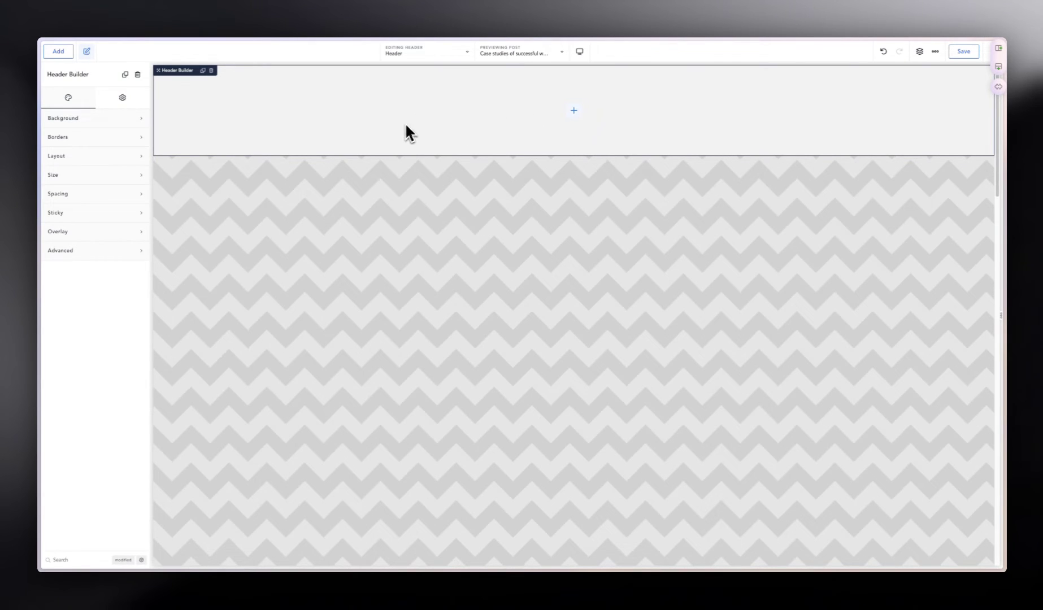
Close the duplicate Breakdance header tab and check the header in the Mini Cooper S reference design on Dribbble.
{"action": "mouse_move", "coordinate": [42, 135]}
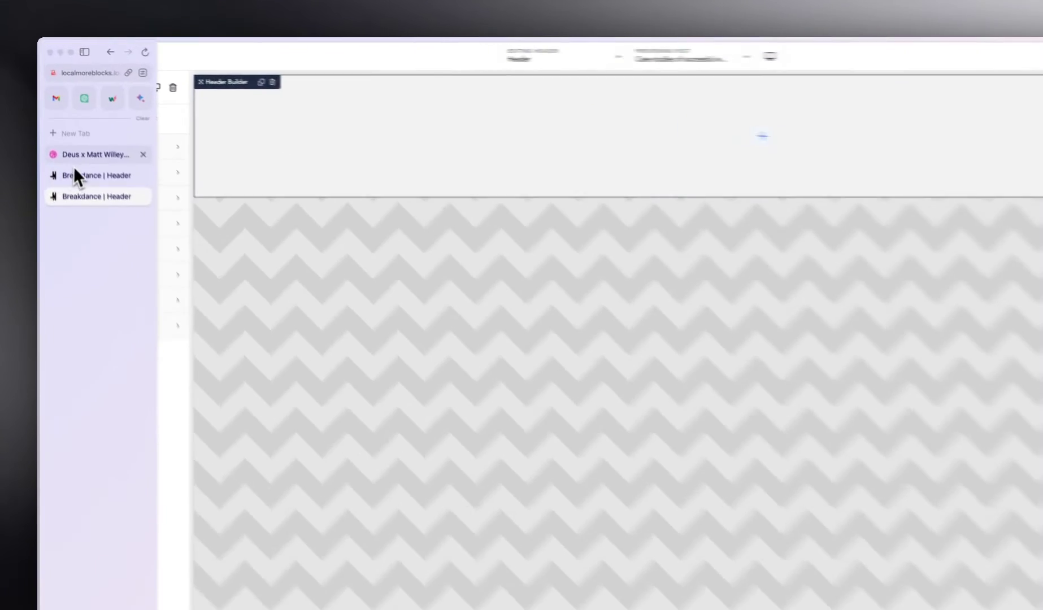
{"action": "left_click", "coordinate": [73, 121]}
{"action": "middle_click", "coordinate": [95, 197]}
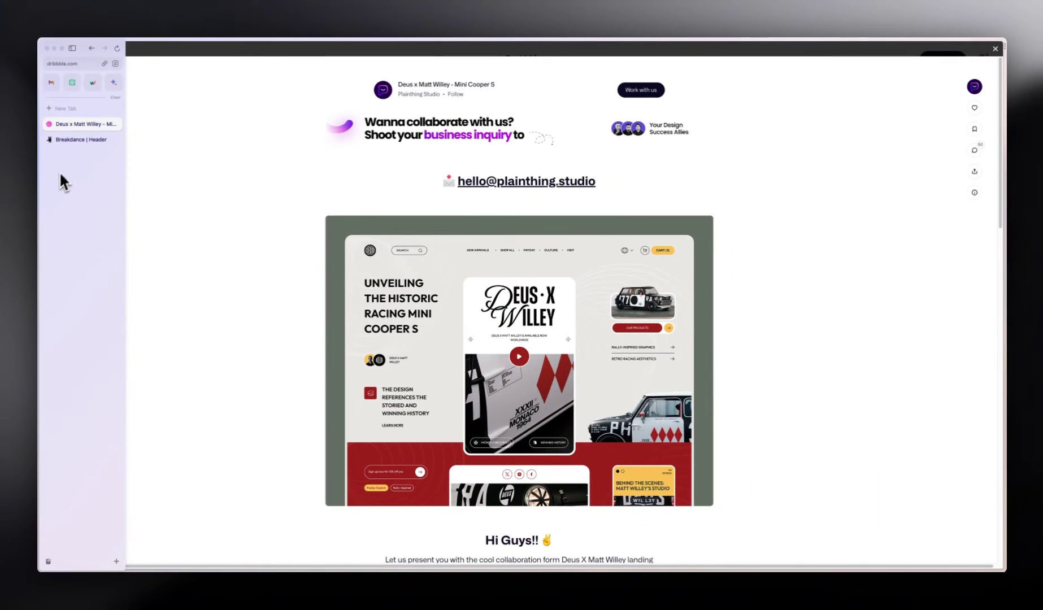
{"action": "left_click", "coordinate": [77, 140]}
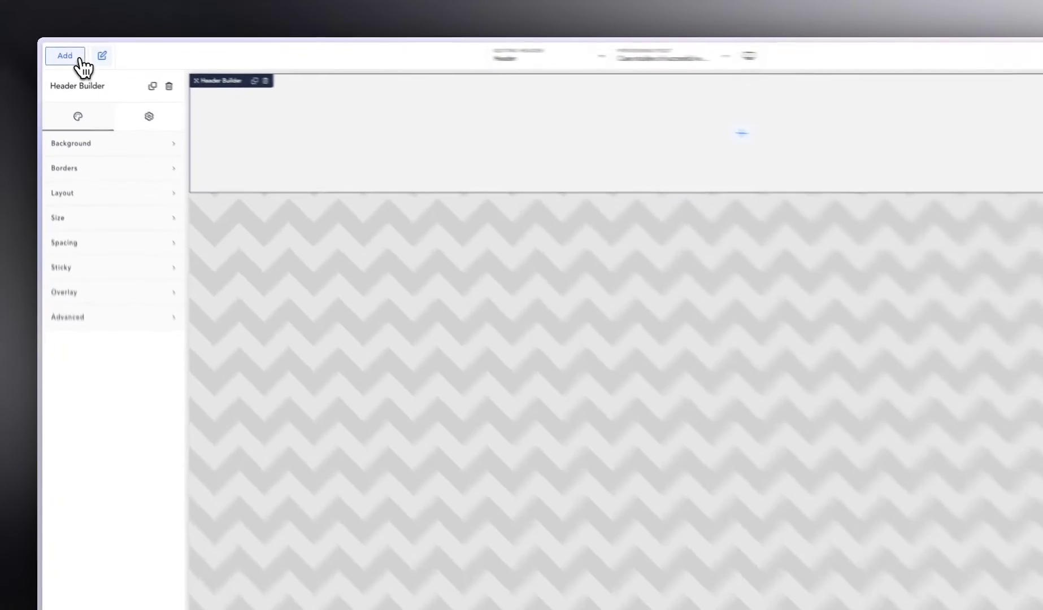
Add a Div inside the Header Builder and insert an Image element into that Div.
{"action": "left_click", "coordinate": [69, 55]}
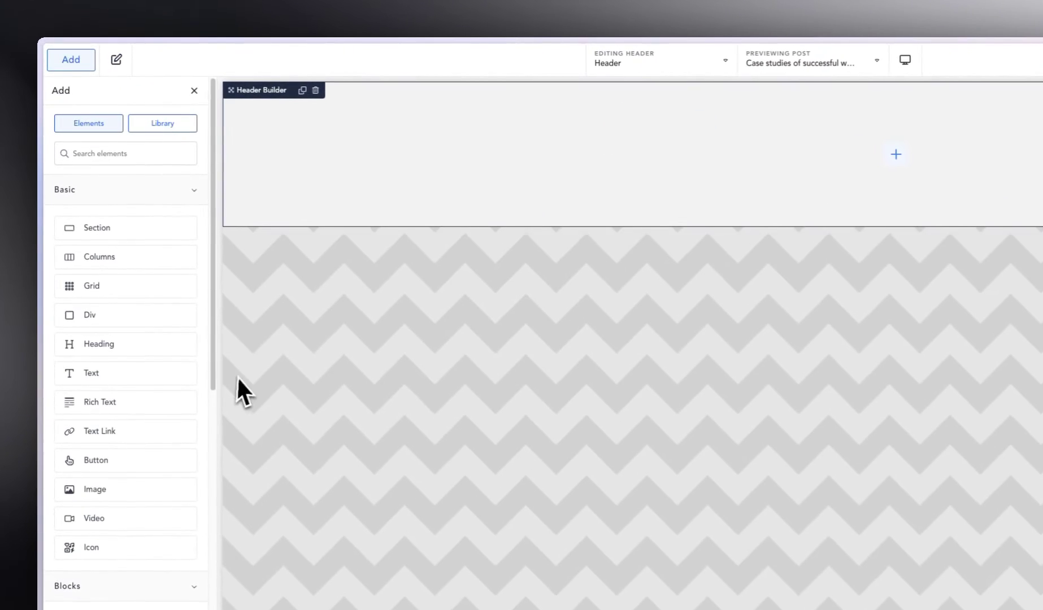
{"action": "left_click", "coordinate": [136, 317]}
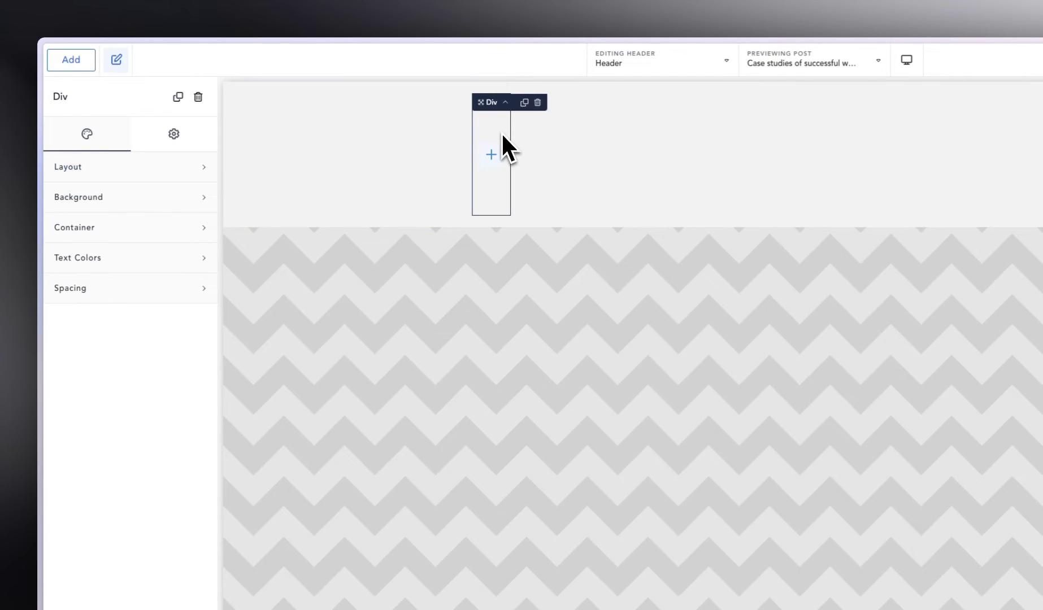
{"action": "left_click", "coordinate": [82, 61]}
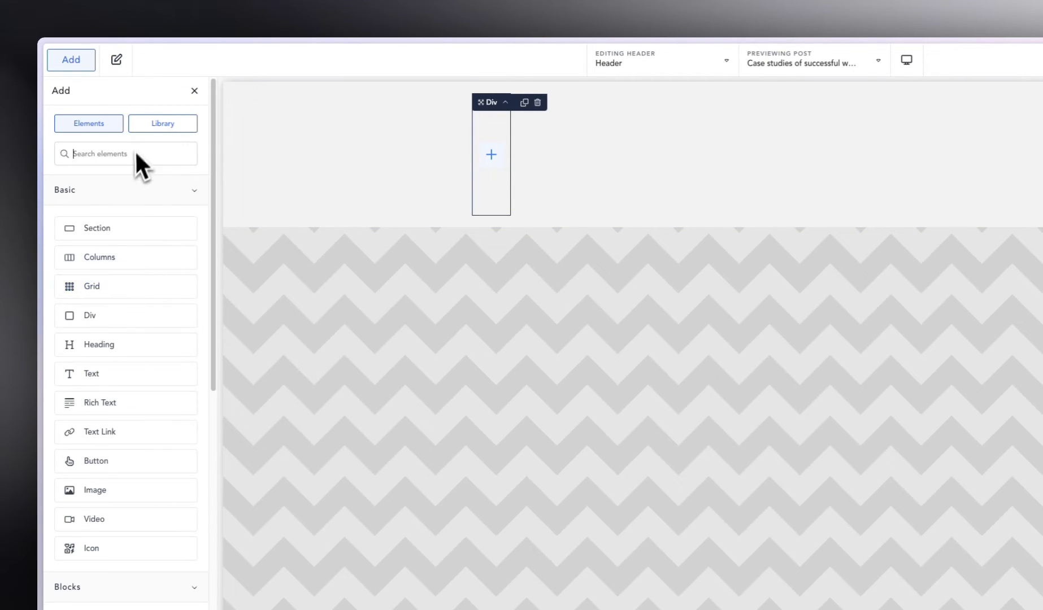
{"action": "type", "text": "i"}
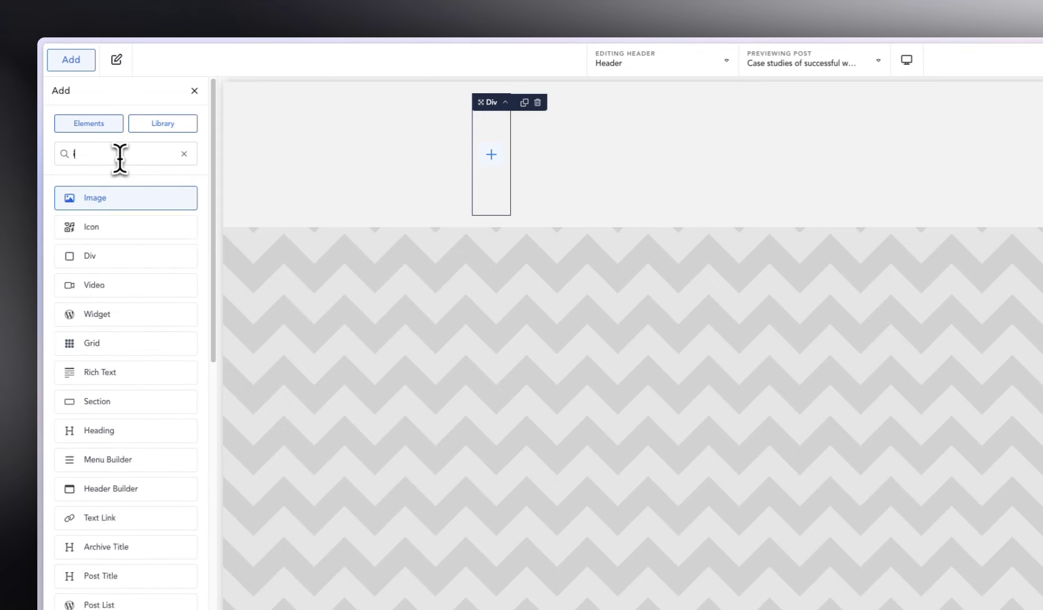
{"action": "type", "text": "mage"}
{"action": "left_click", "coordinate": [156, 198]}
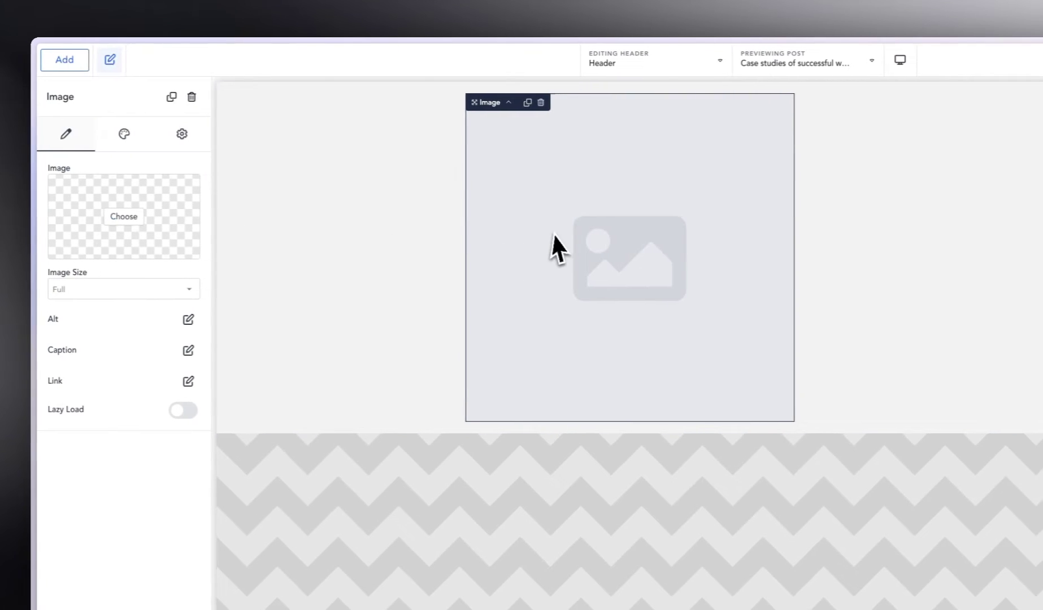
Search the elements for "search" and add a Search Form beneath the image in the Div.
{"action": "left_click", "coordinate": [66, 59]}
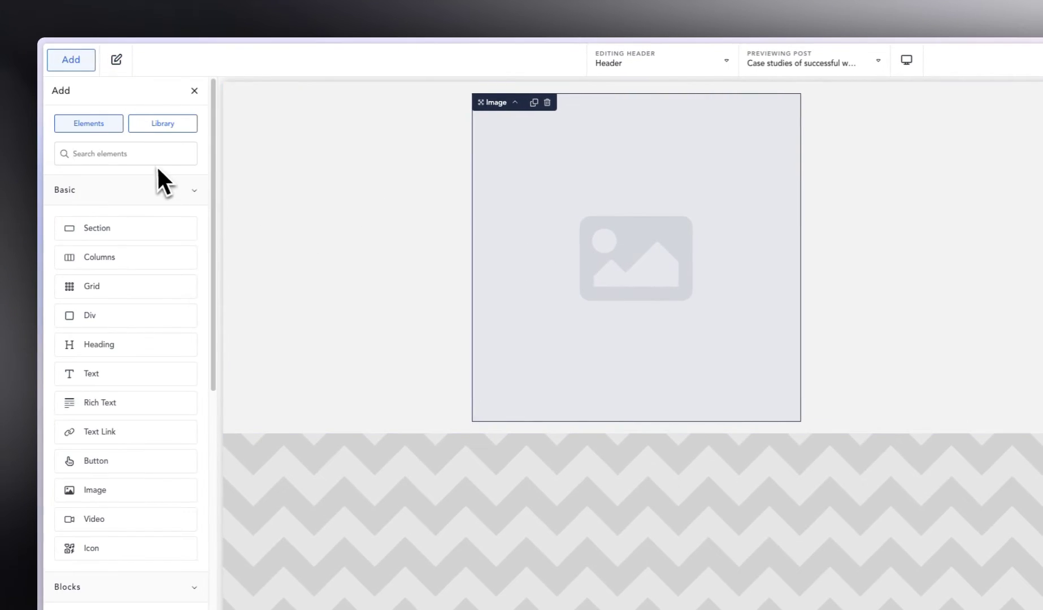
{"action": "type", "text": "sear"}
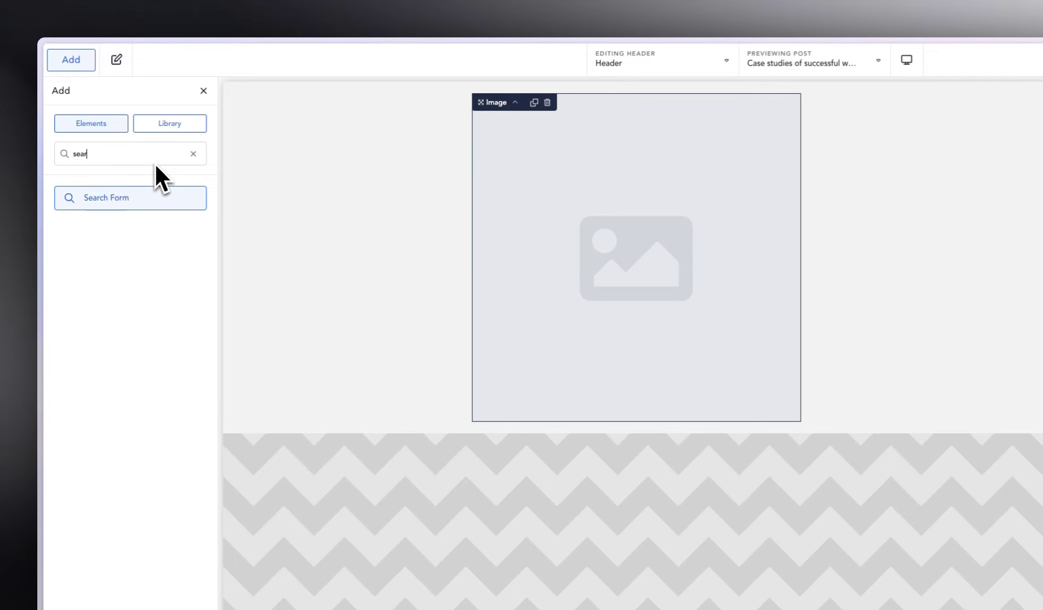
{"action": "type", "text": "ch"}
{"action": "left_click", "coordinate": [156, 198]}
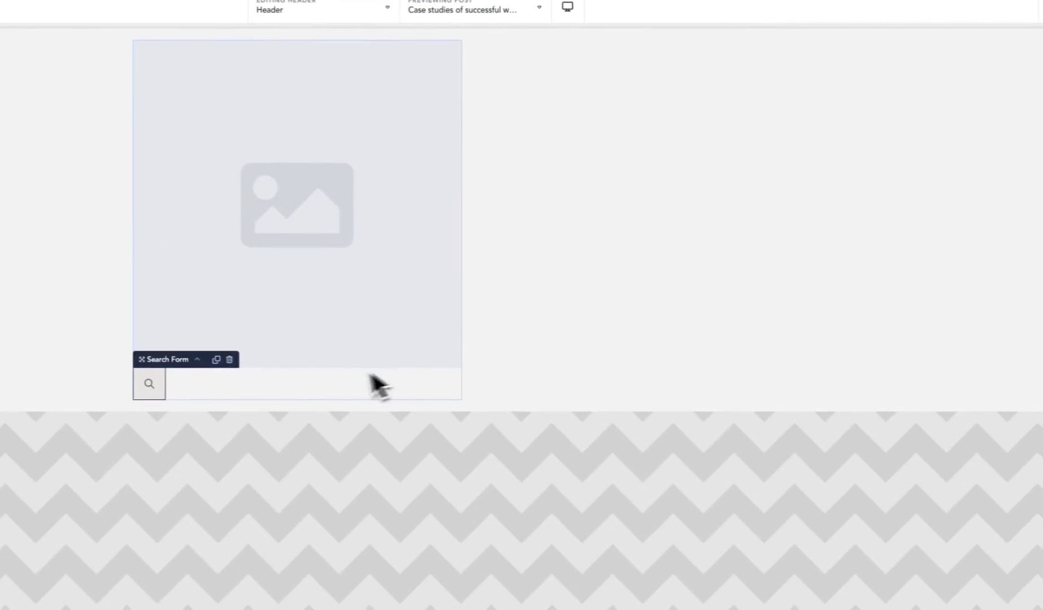
Give the Div a horizontal layout with Left alignment and Middle vertical alignment.
{"action": "left_click", "coordinate": [432, 401]}
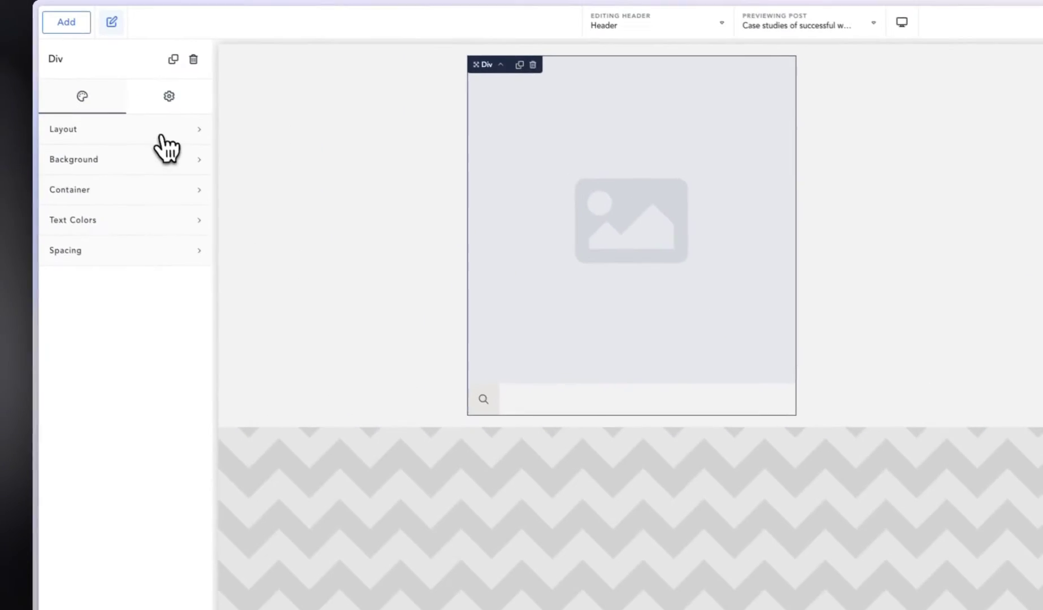
{"action": "left_click", "coordinate": [161, 136]}
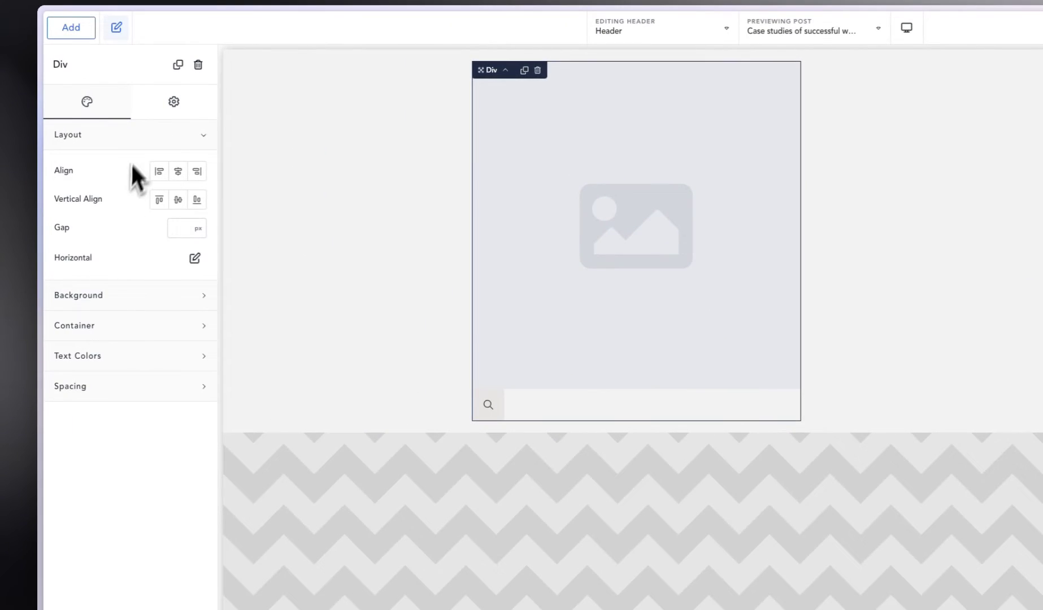
{"action": "left_click", "coordinate": [195, 258]}
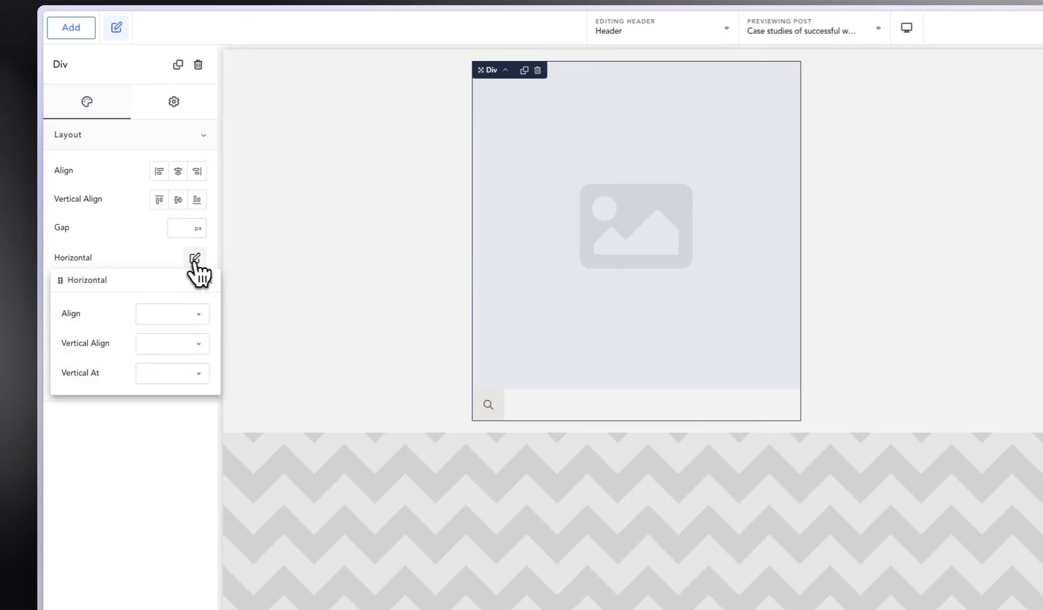
{"action": "left_click", "coordinate": [172, 319]}
{"action": "left_click", "coordinate": [167, 323]}
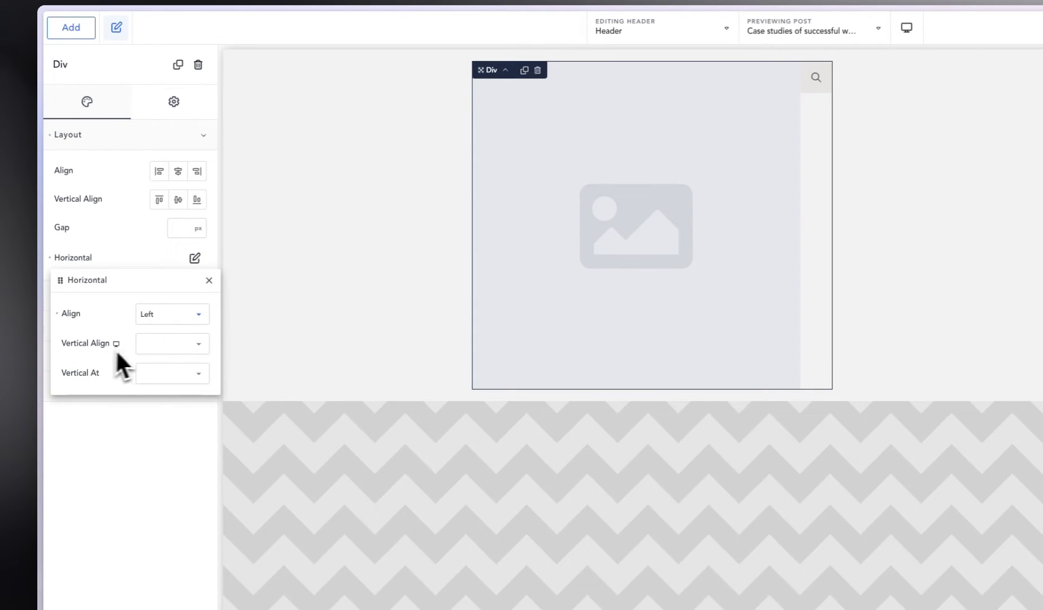
{"action": "left_click", "coordinate": [155, 345]}
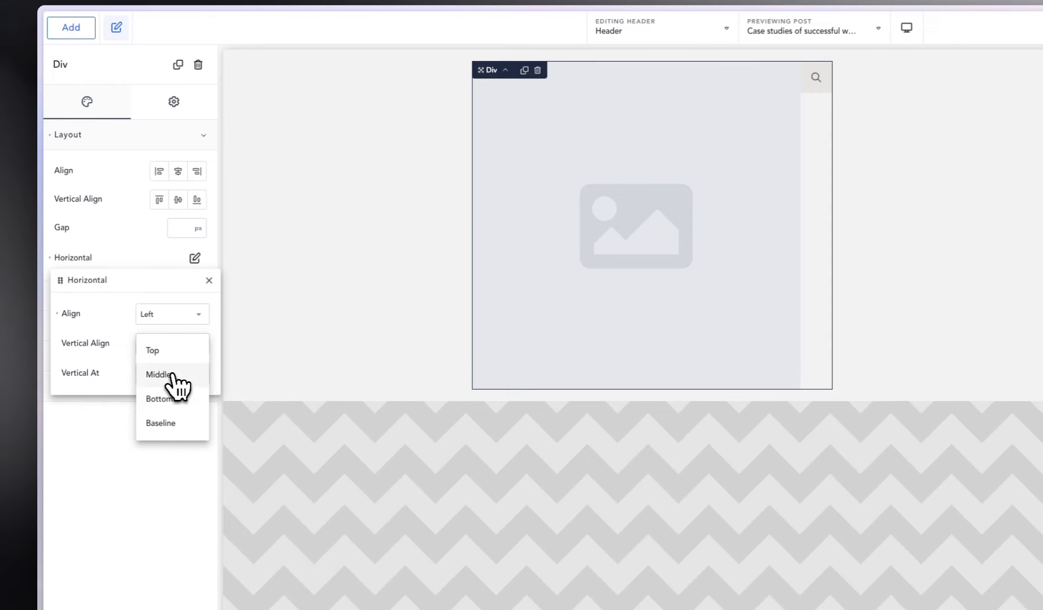
{"action": "left_click", "coordinate": [170, 376]}
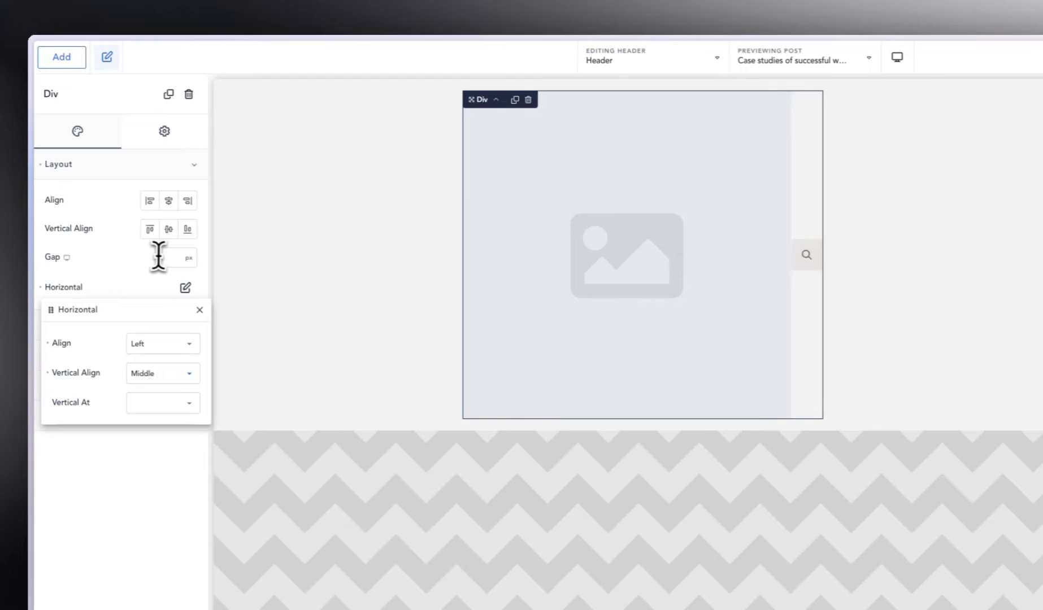
Set the Div's gap to 30 px and compare the logo and search spacing with the Dribbble reference design.
{"action": "left_click", "coordinate": [158, 257]}
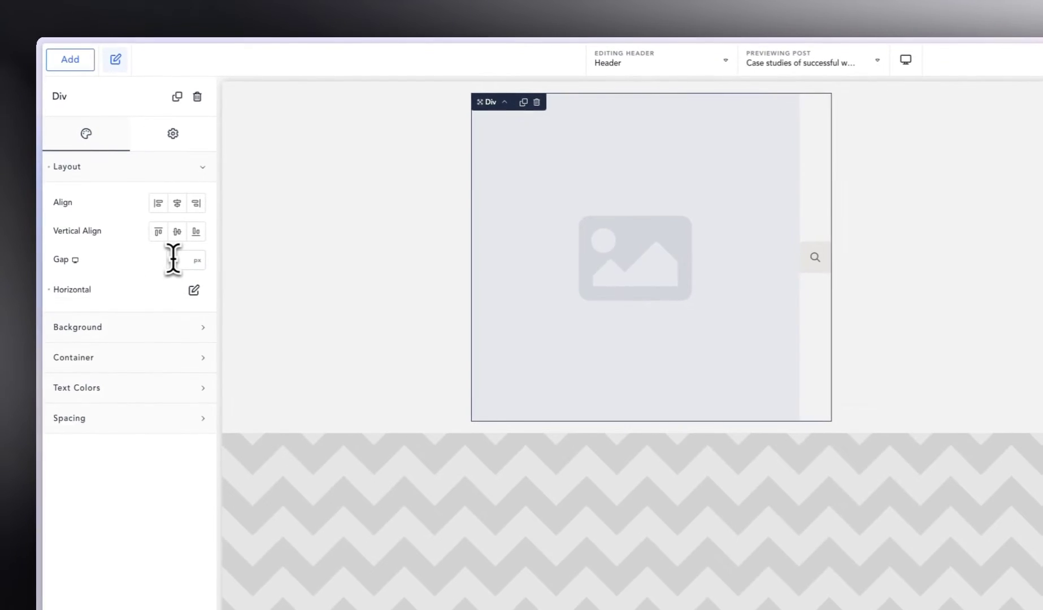
{"action": "type", "text": "32"}
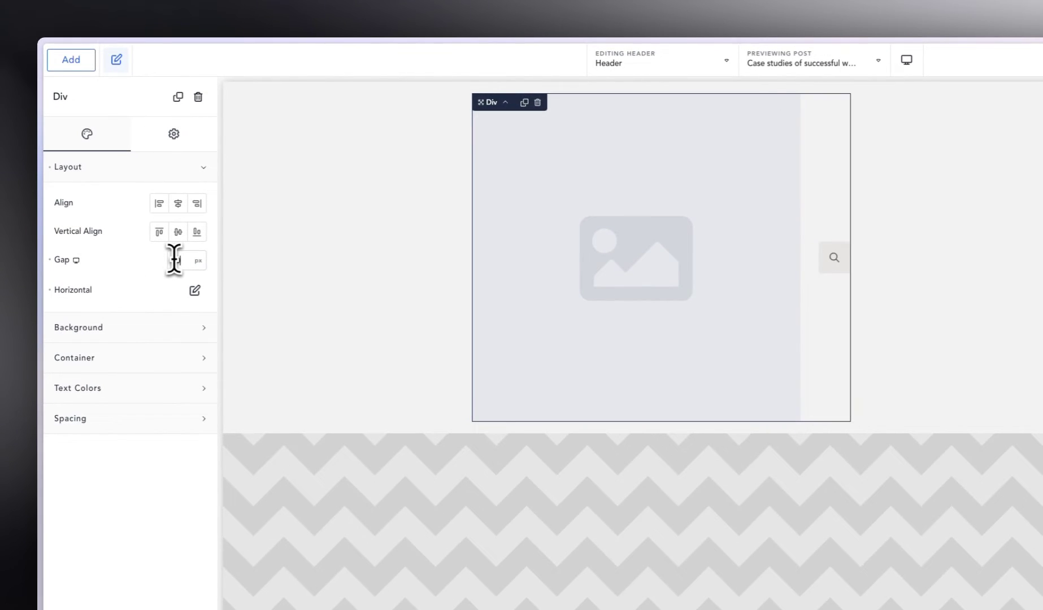
{"action": "mouse_move", "coordinate": [51, 203]}
{"action": "left_click", "coordinate": [86, 179]}
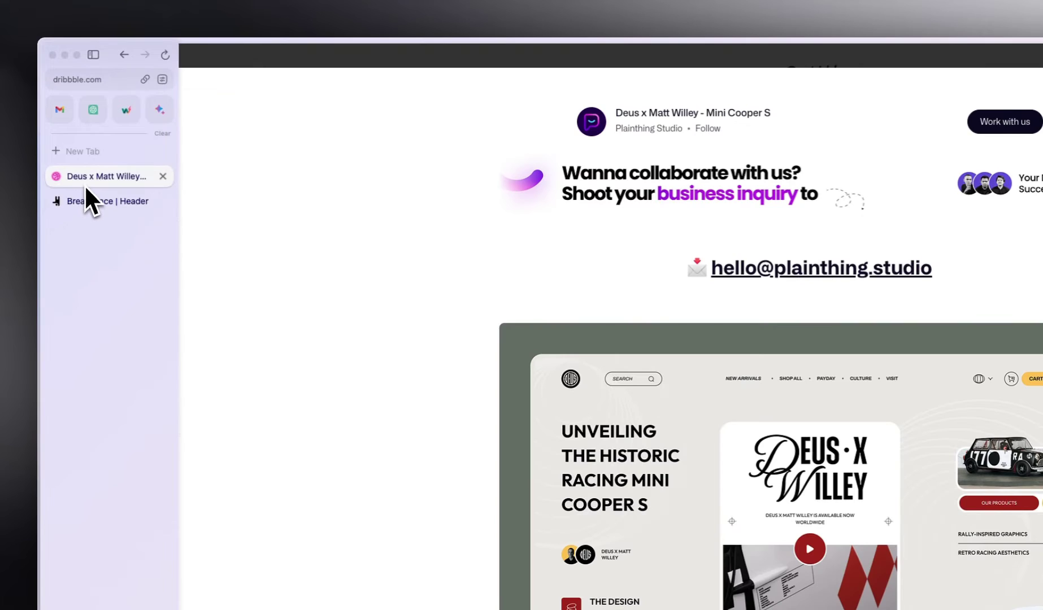
{"action": "left_click", "coordinate": [86, 199]}
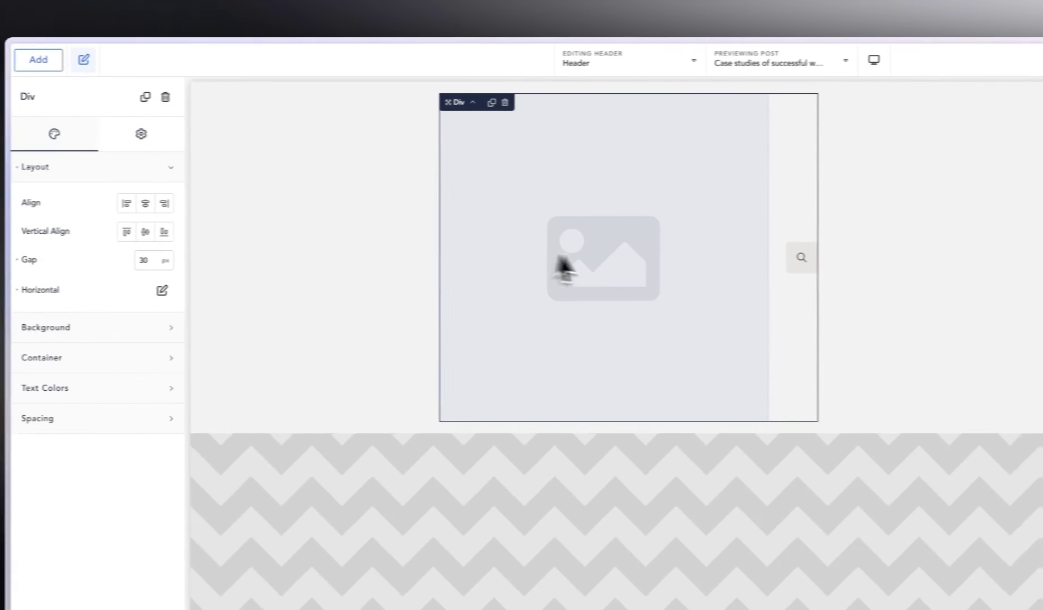
Try a 75 px width on the placeholder image, clear it, and set the image's height to 75 px instead.
{"action": "left_click", "coordinate": [664, 317]}
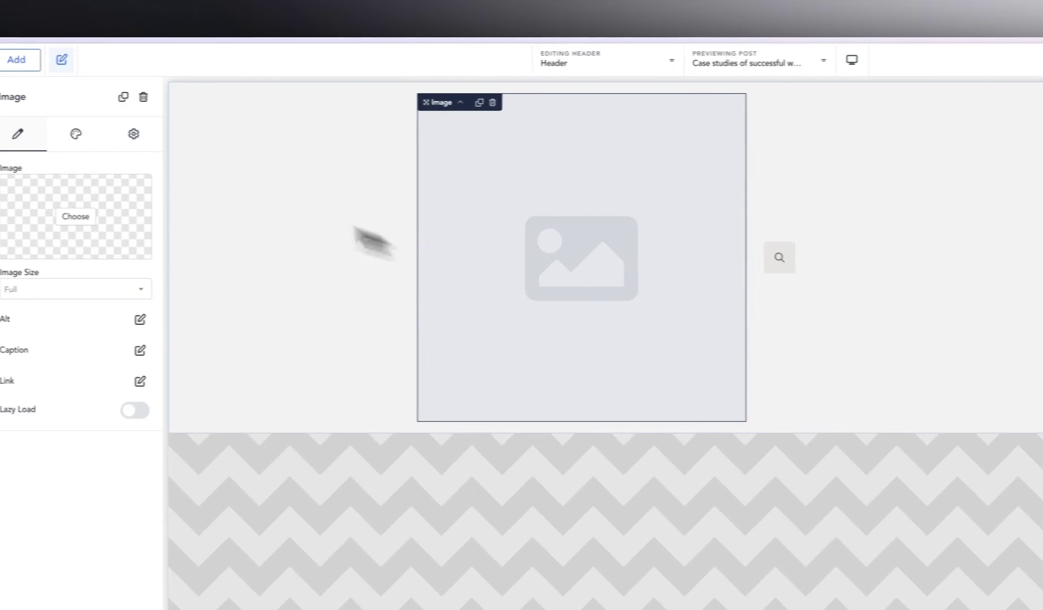
{"action": "left_click", "coordinate": [78, 139]}
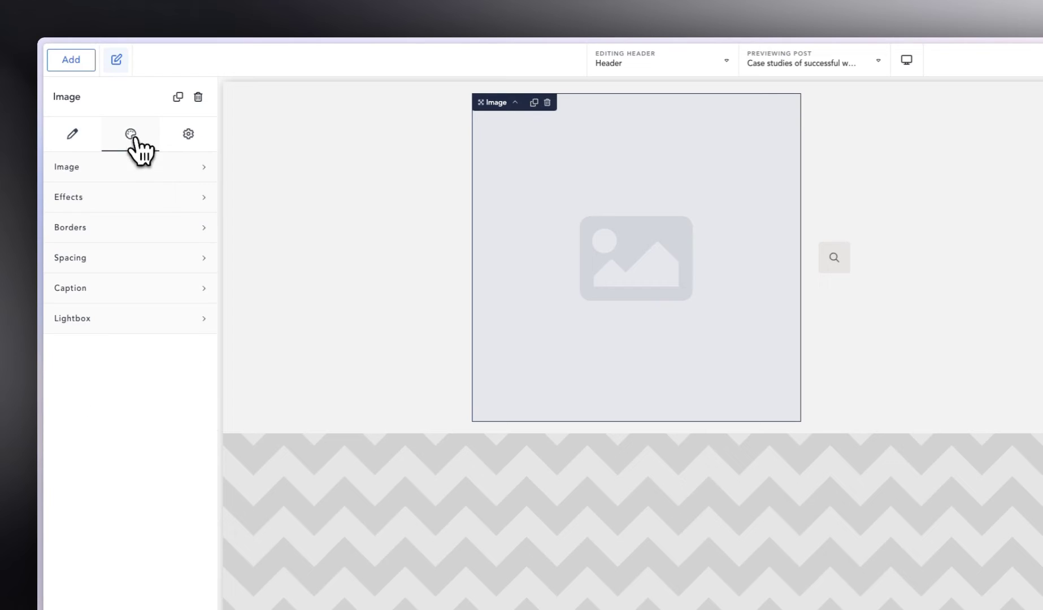
{"action": "left_click", "coordinate": [129, 165]}
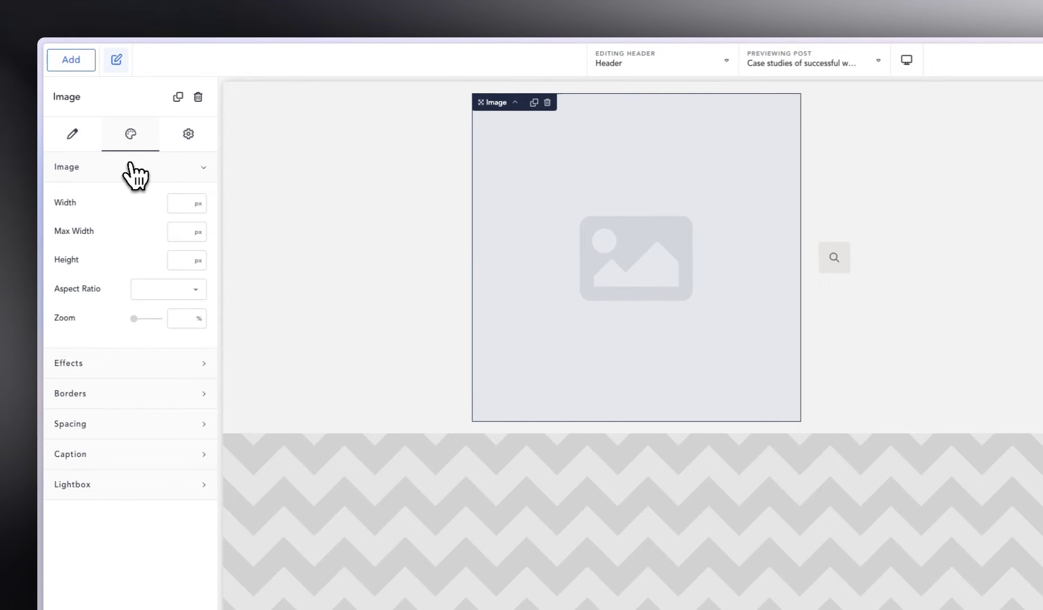
{"action": "left_click", "coordinate": [176, 204]}
{"action": "type", "text": "75"}
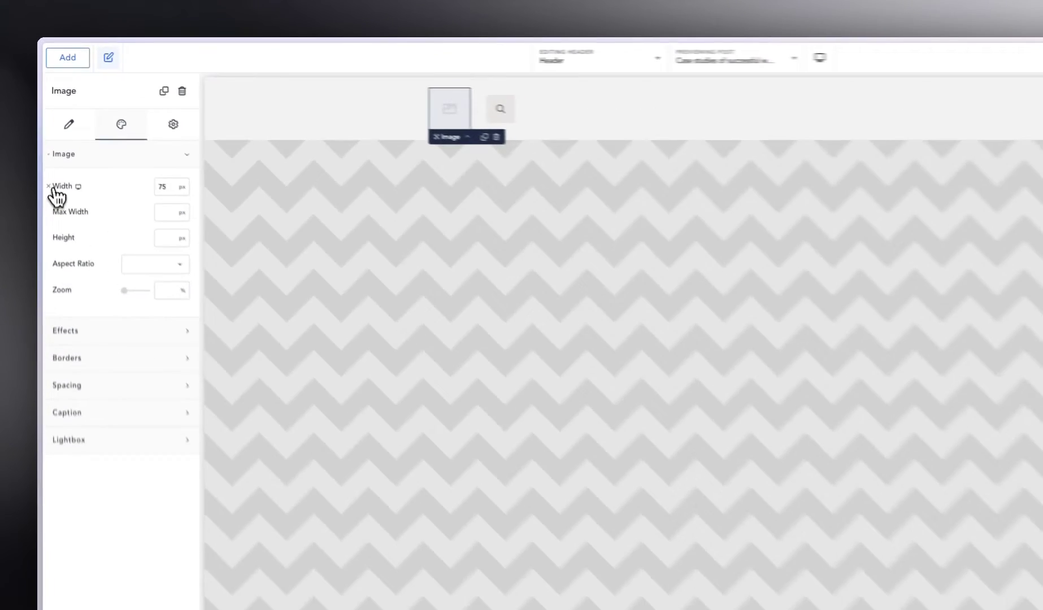
{"action": "left_click", "coordinate": [49, 142]}
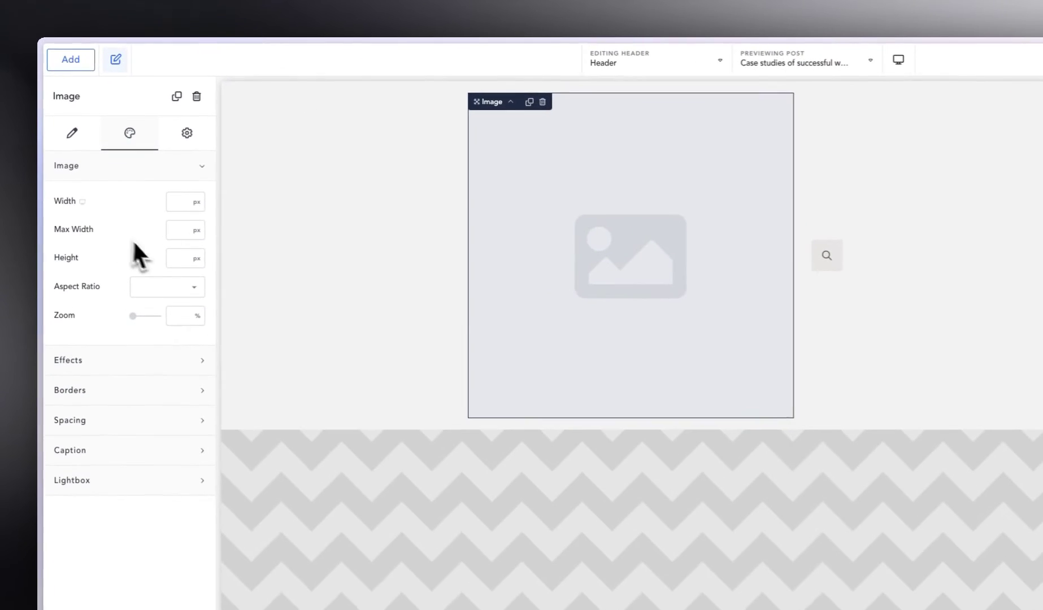
{"action": "type", "text": "75"}
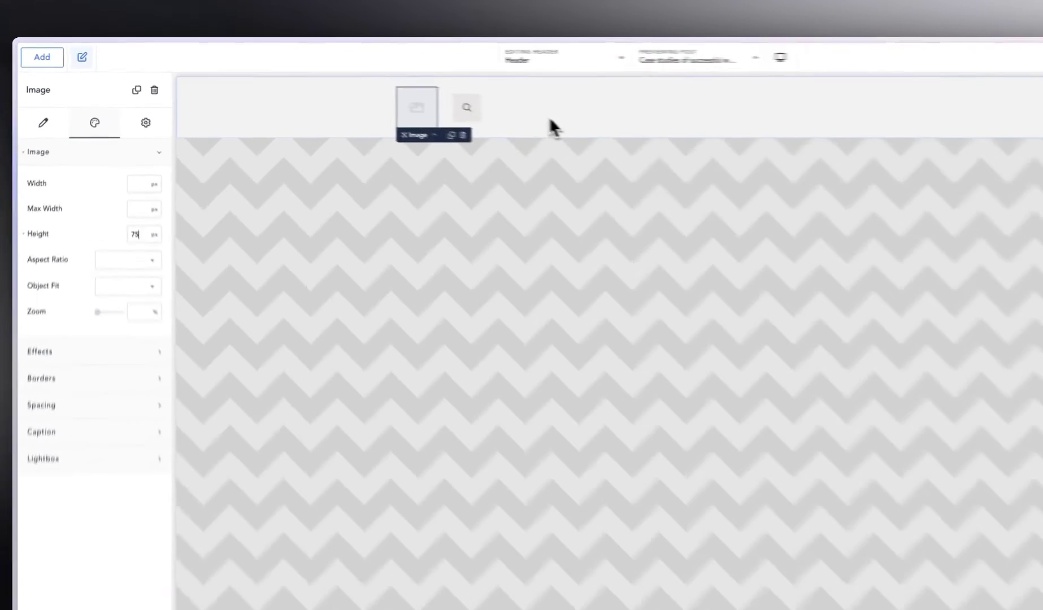
Check the reference design's navigation, search the elements for "menu", add a WP Menu to the Header Builder, and save the header.
{"action": "mouse_move", "coordinate": [85, 226]}
{"action": "left_click", "coordinate": [108, 178]}
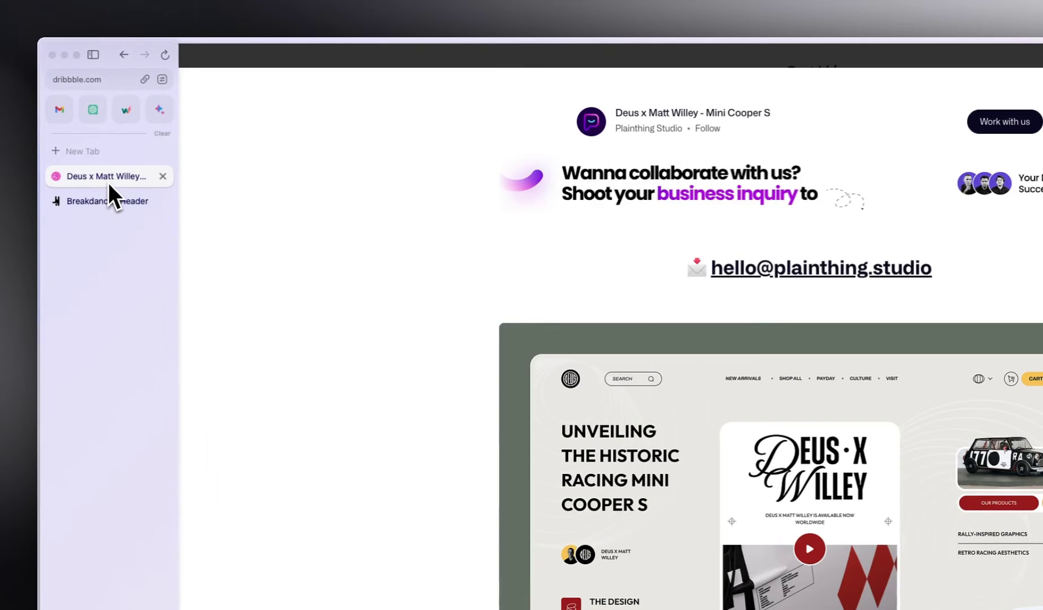
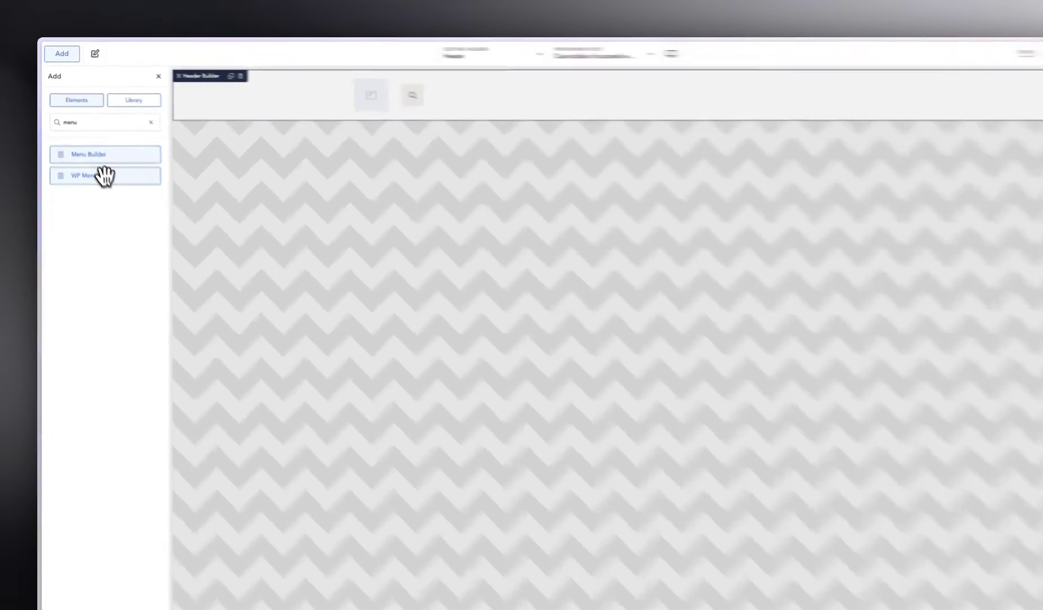
{"action": "left_click", "coordinate": [95, 156]}
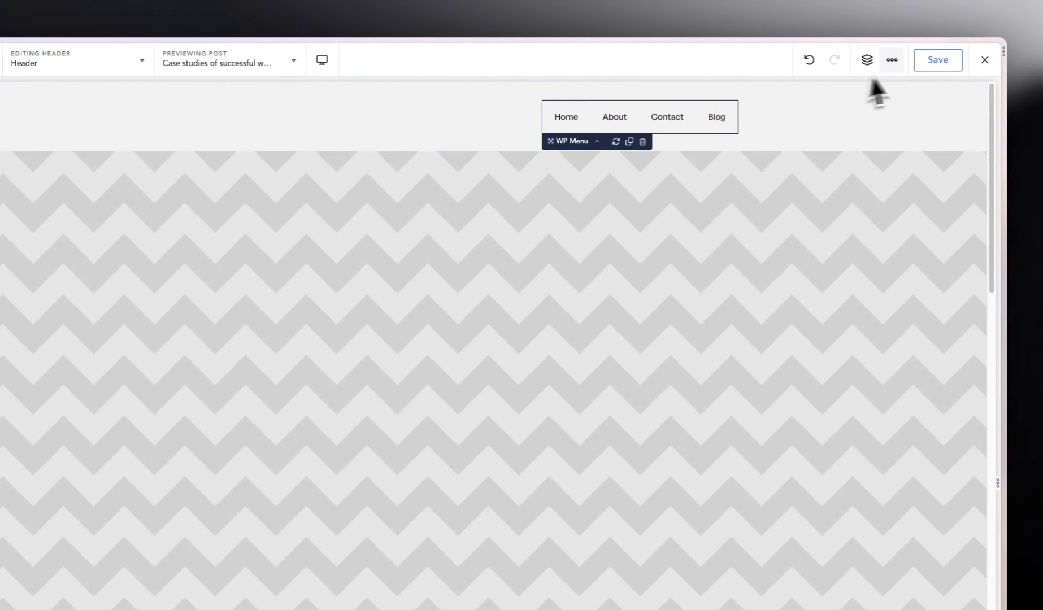
{"action": "left_click", "coordinate": [926, 61]}
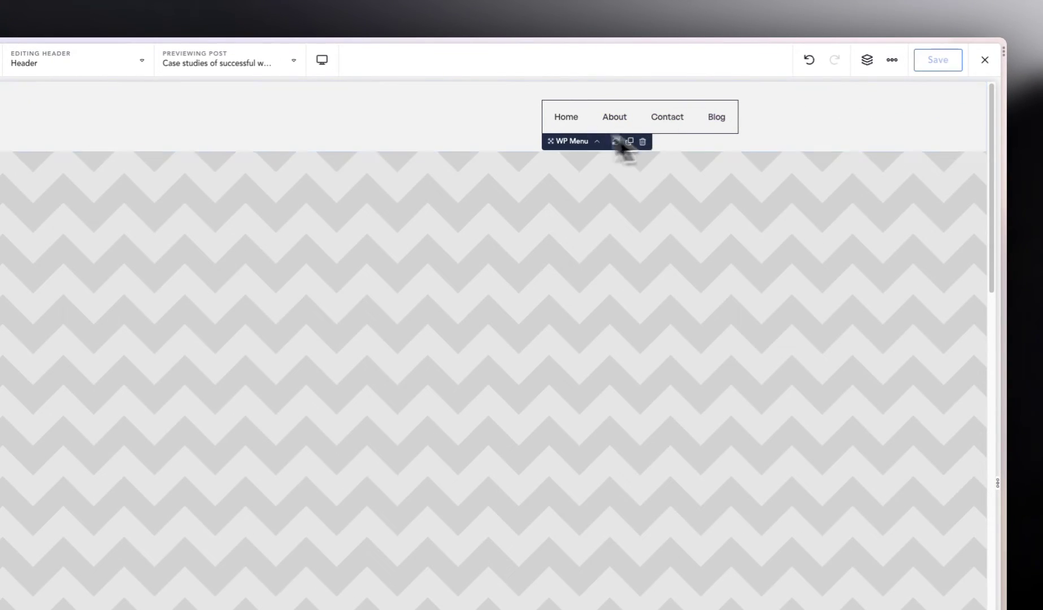
Switch to the WordPress admin in another tab and open the Menus page to view the site menu's structure.
{"action": "left_click", "coordinate": [975, 64]}
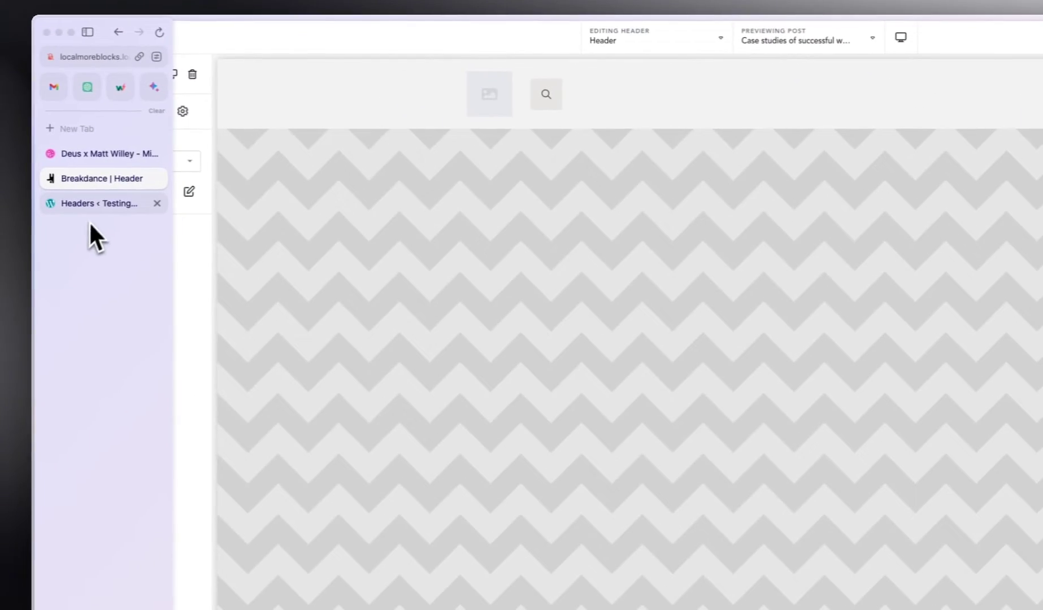
{"action": "left_click", "coordinate": [100, 204]}
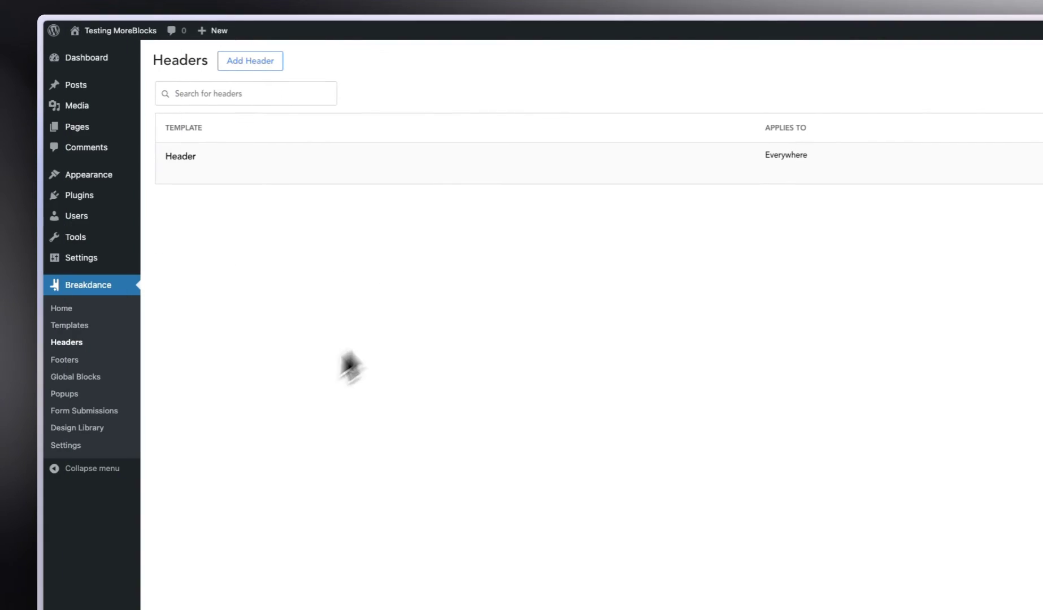
{"action": "mouse_move", "coordinate": [105, 181]}
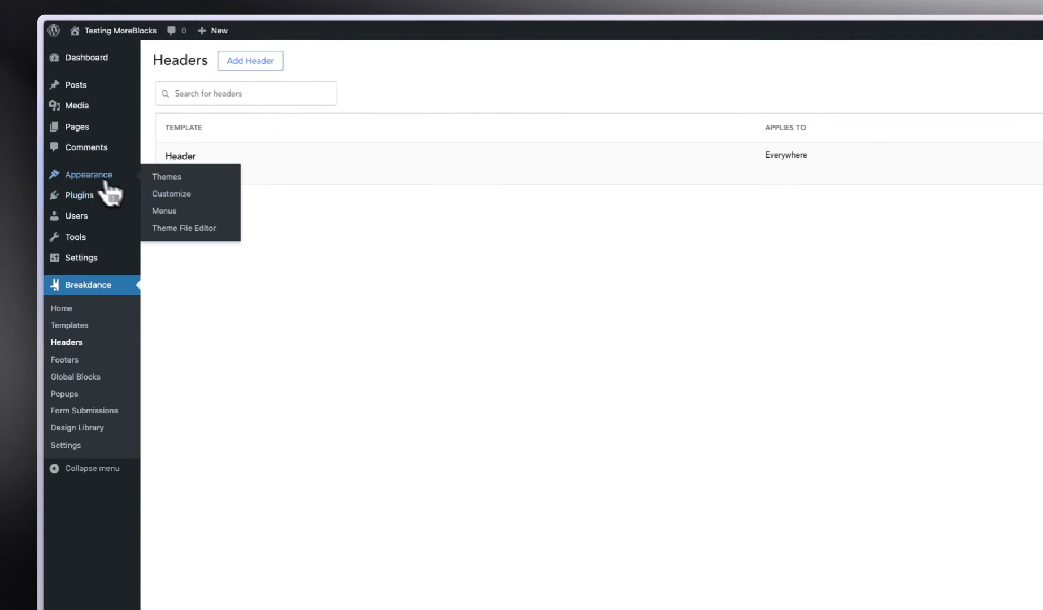
{"action": "left_click", "coordinate": [165, 211]}
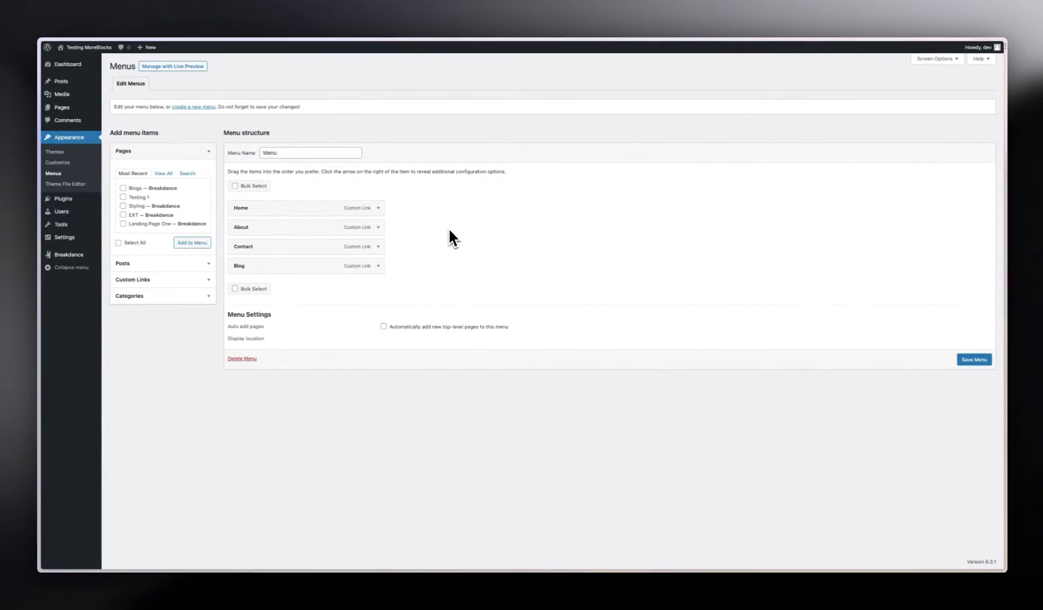
Return to the Breakdance header tab, search the elements for "menu", and add a Menu Builder to the Header Builder.
{"action": "mouse_move", "coordinate": [41, 226]}
{"action": "left_click", "coordinate": [94, 192]}
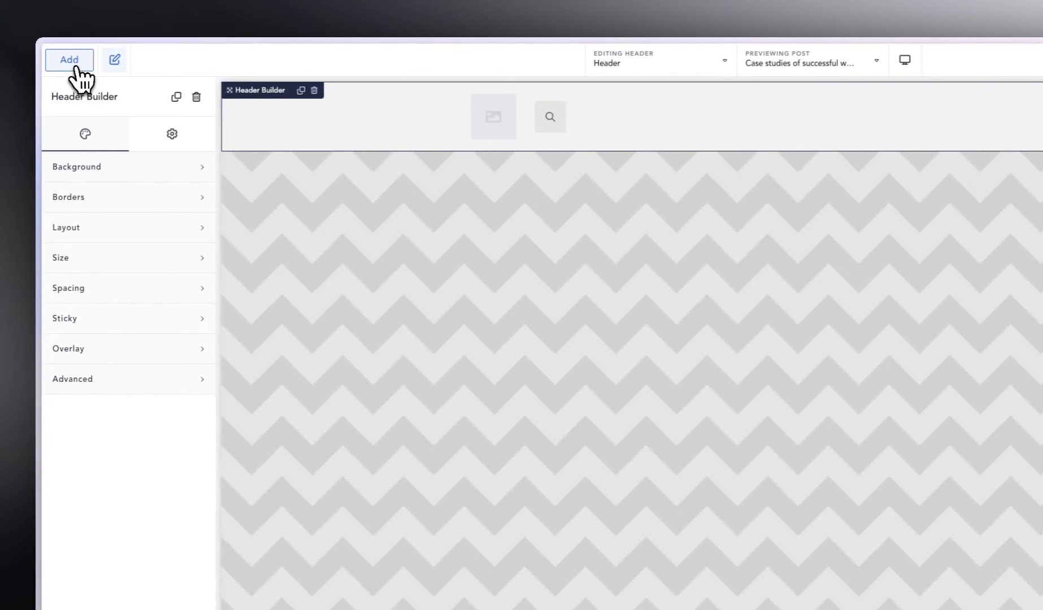
{"action": "left_click", "coordinate": [76, 62]}
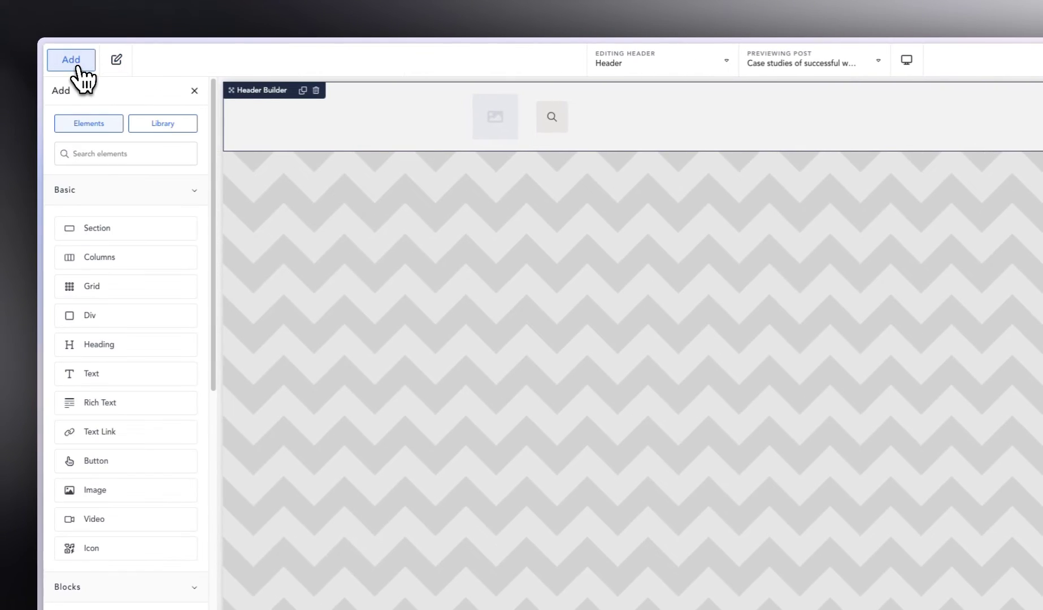
{"action": "type", "text": "menu"}
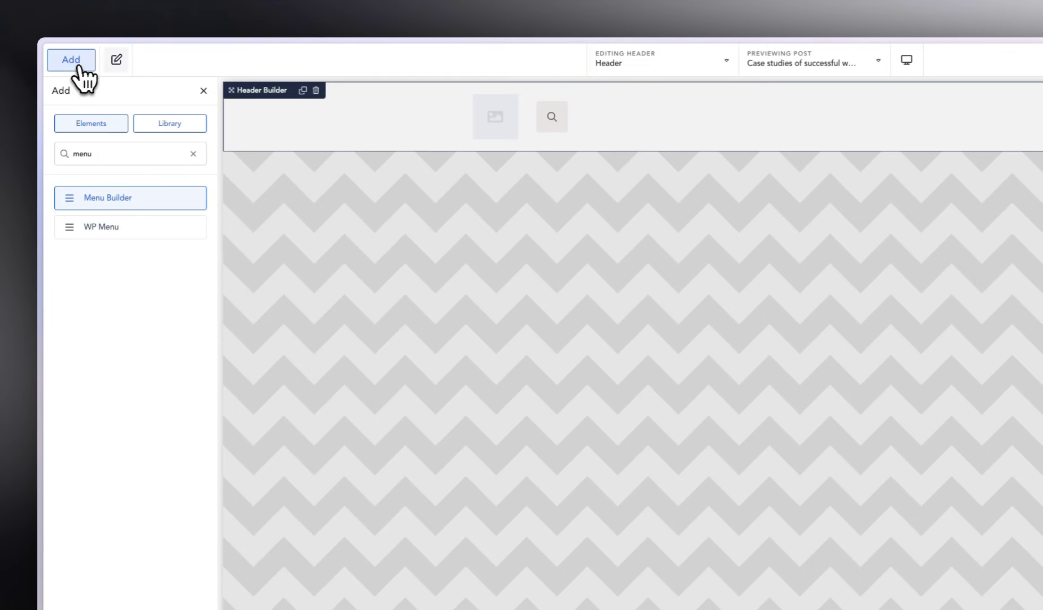
{"action": "left_click", "coordinate": [116, 199]}
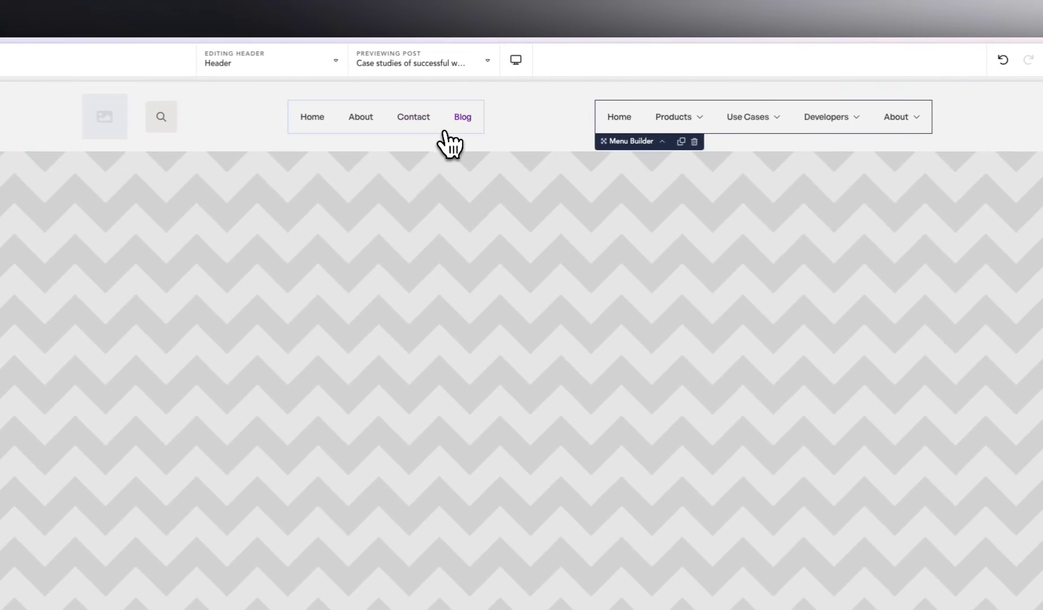
Compare the WP Menu with the Menu Builder, examining its dropdowns and Home link on the canvas and in the element structure.
{"action": "left_click", "coordinate": [449, 129]}
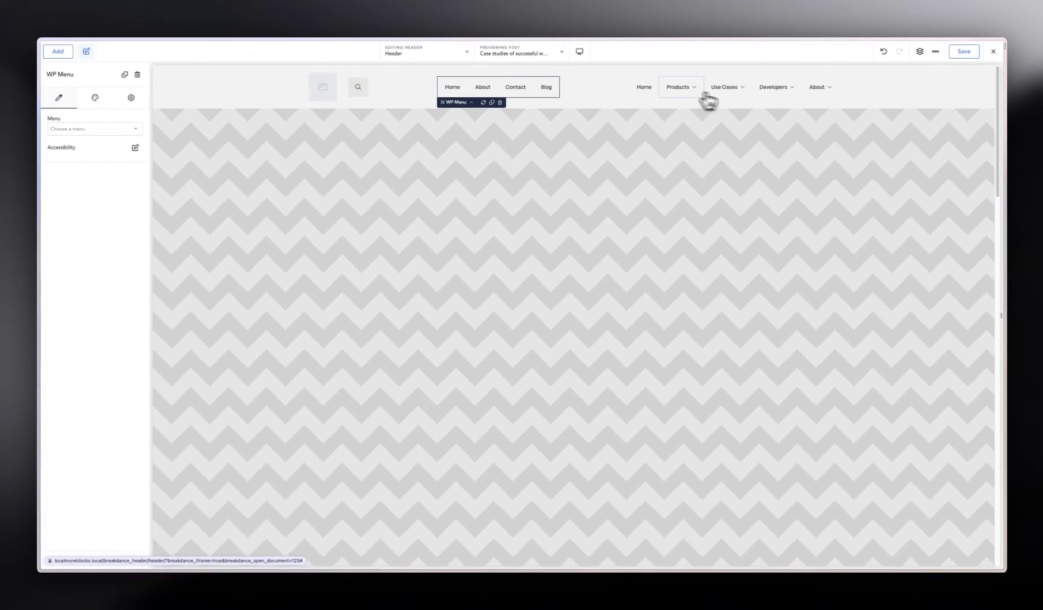
{"action": "left_click", "coordinate": [658, 87]}
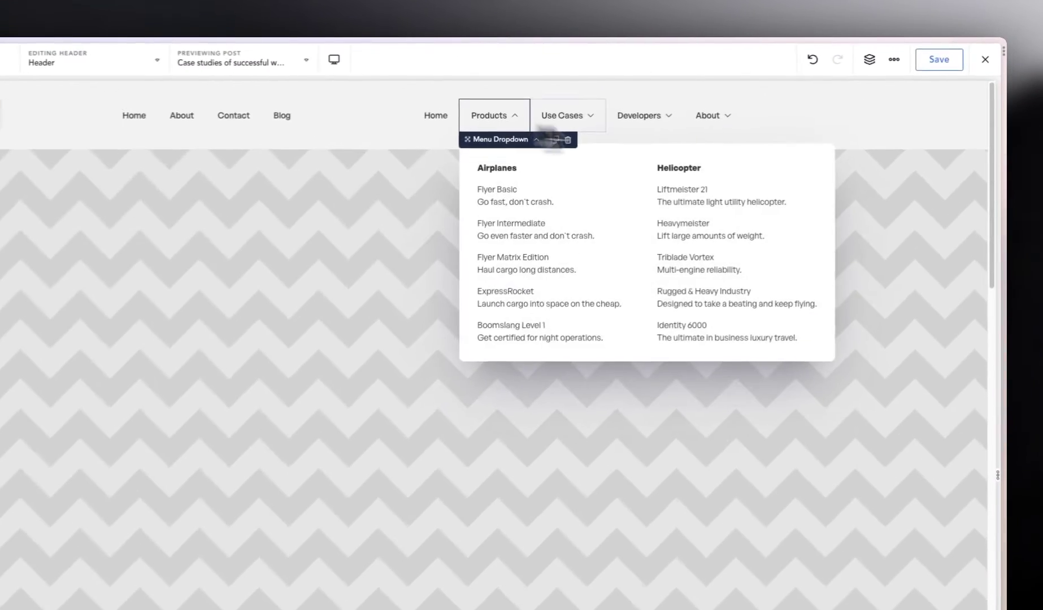
{"action": "left_click", "coordinate": [918, 55]}
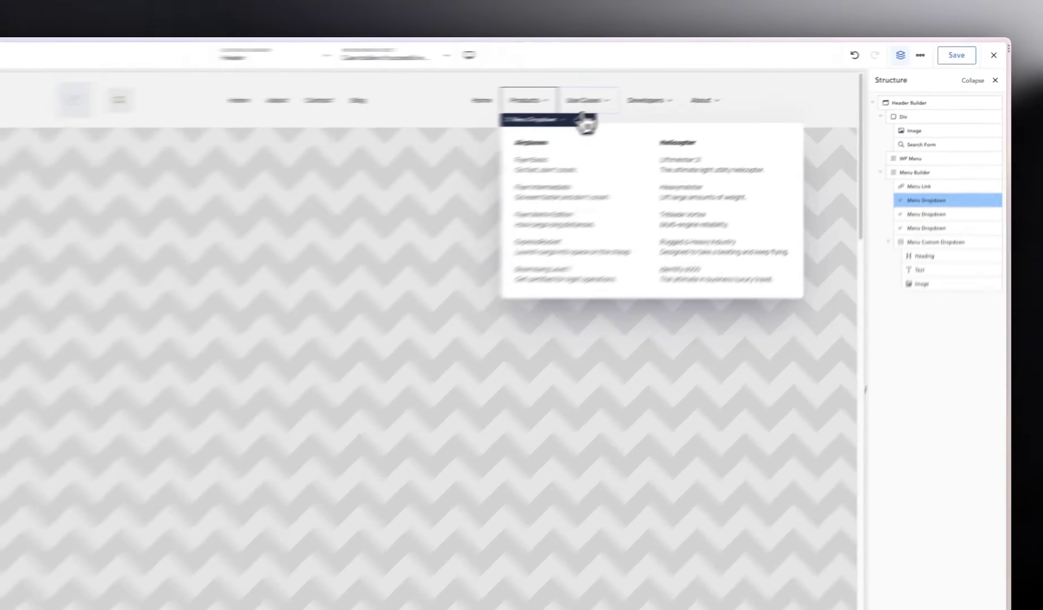
{"action": "left_click", "coordinate": [678, 88]}
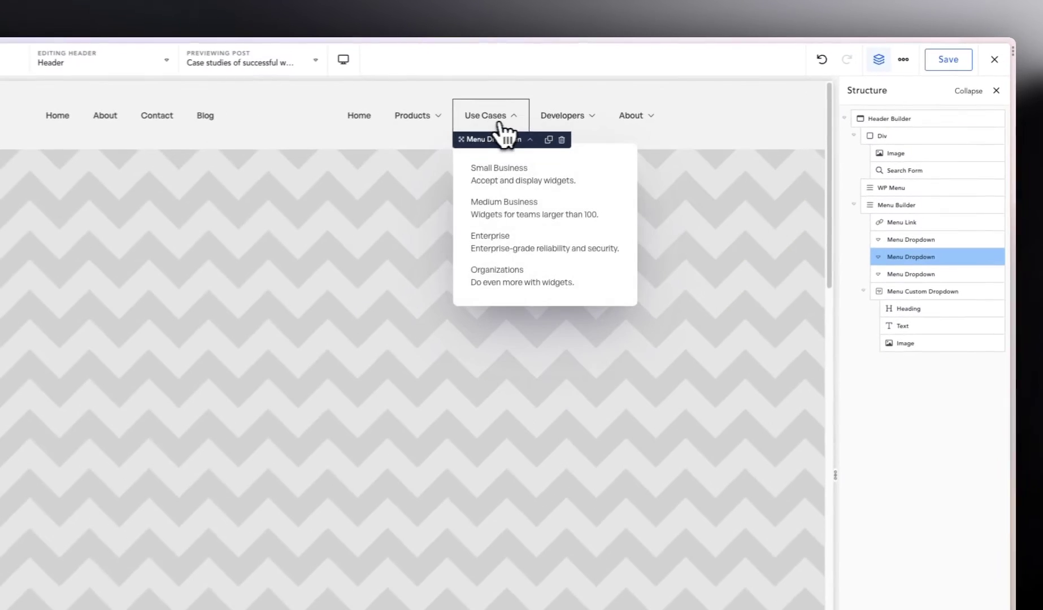
{"action": "left_click", "coordinate": [709, 89]}
{"action": "left_click", "coordinate": [604, 121]}
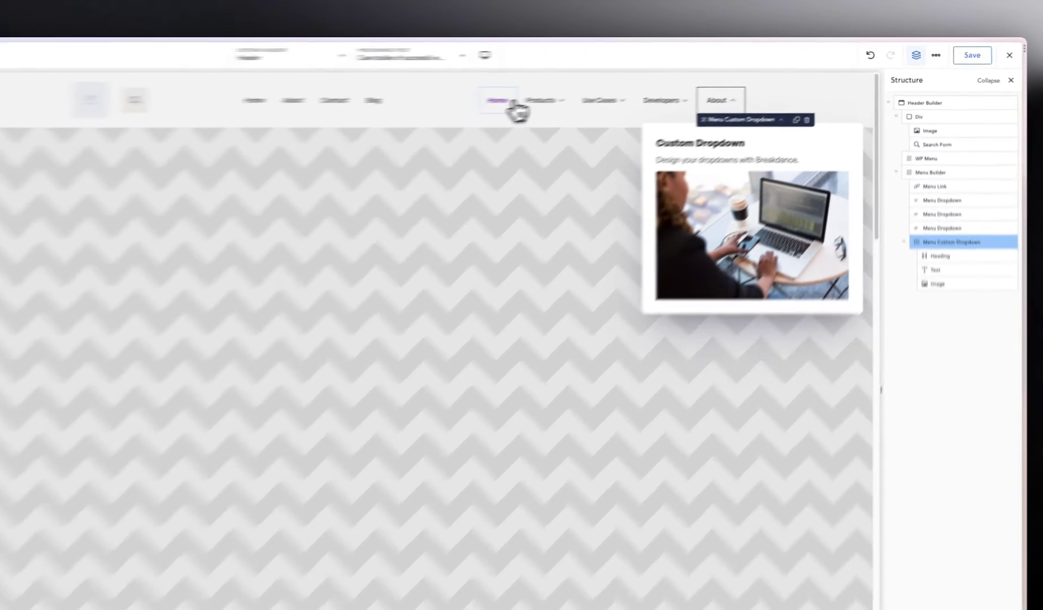
{"action": "left_click", "coordinate": [513, 104]}
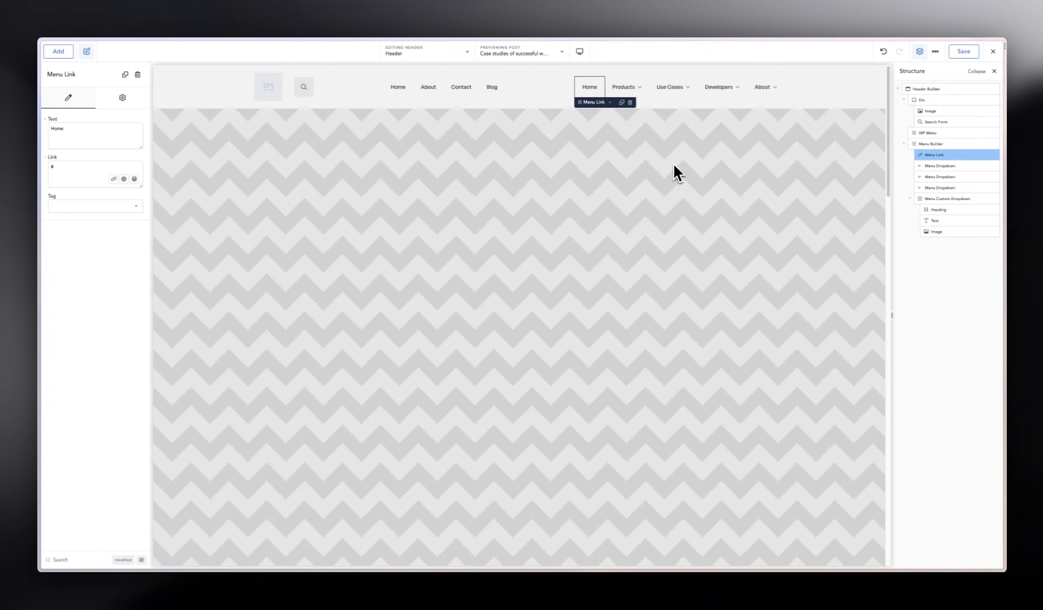
Delete the Menu Builder with all its links and dropdowns, keeping only the WP Menu in the header.
{"action": "left_click", "coordinate": [942, 146]}
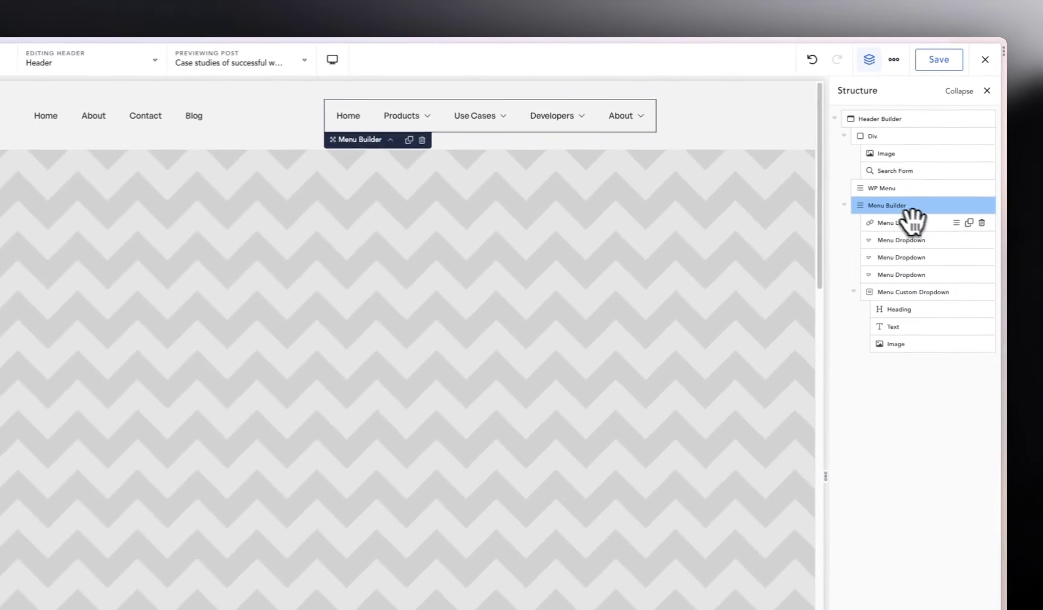
{"action": "left_click", "coordinate": [981, 205]}
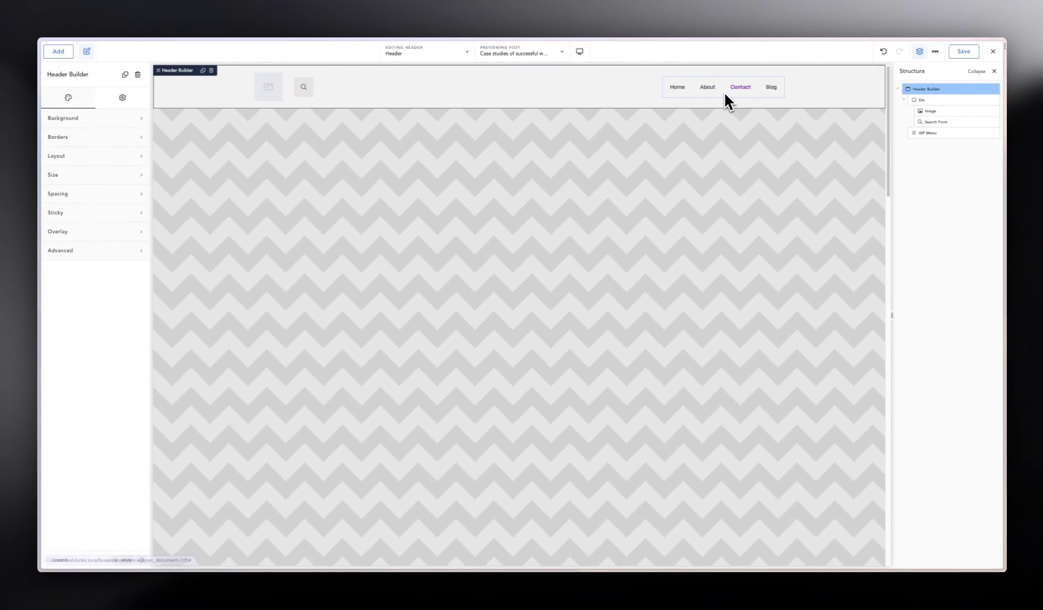
Check the header of the Dribbble reference design, return to Breakdance, and add a Div after the WP Menu in the Header Builder.
{"action": "mouse_move", "coordinate": [49, 180]}
{"action": "left_click", "coordinate": [92, 154]}
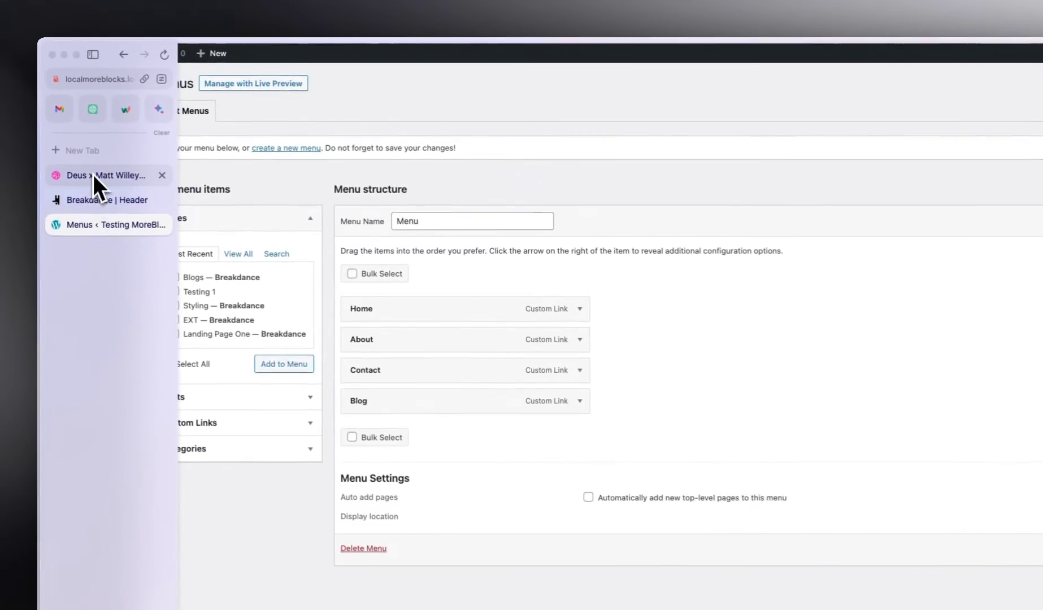
{"action": "left_click", "coordinate": [93, 121]}
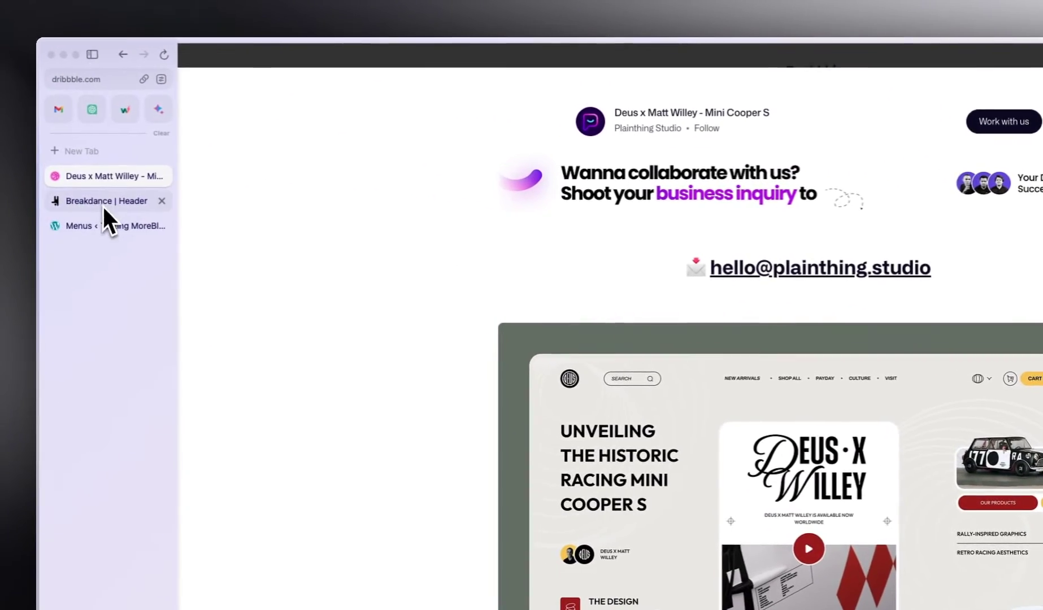
{"action": "left_click", "coordinate": [11, 182]}
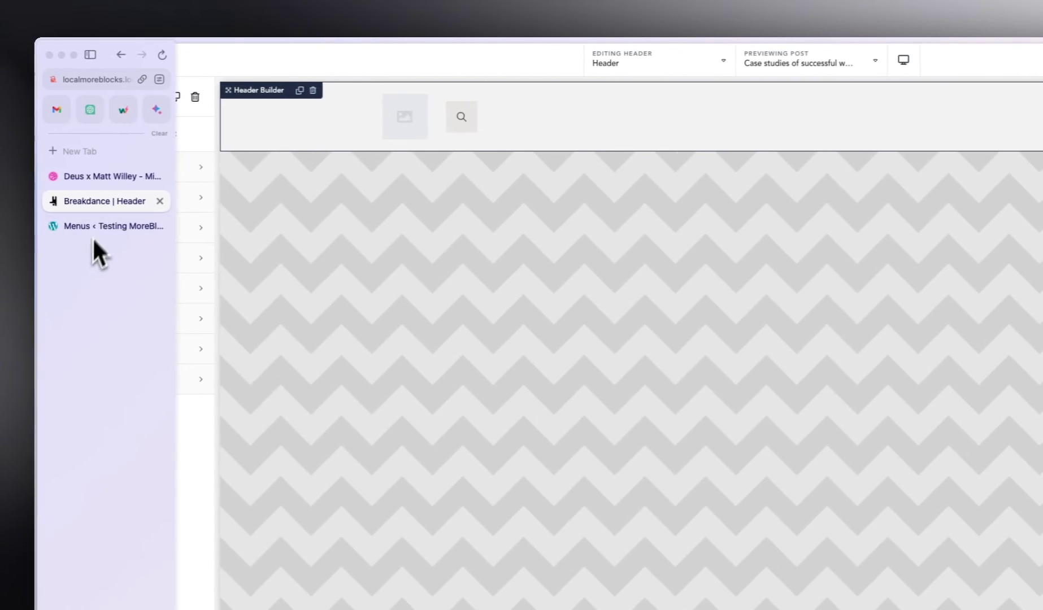
{"action": "left_click", "coordinate": [108, 177]}
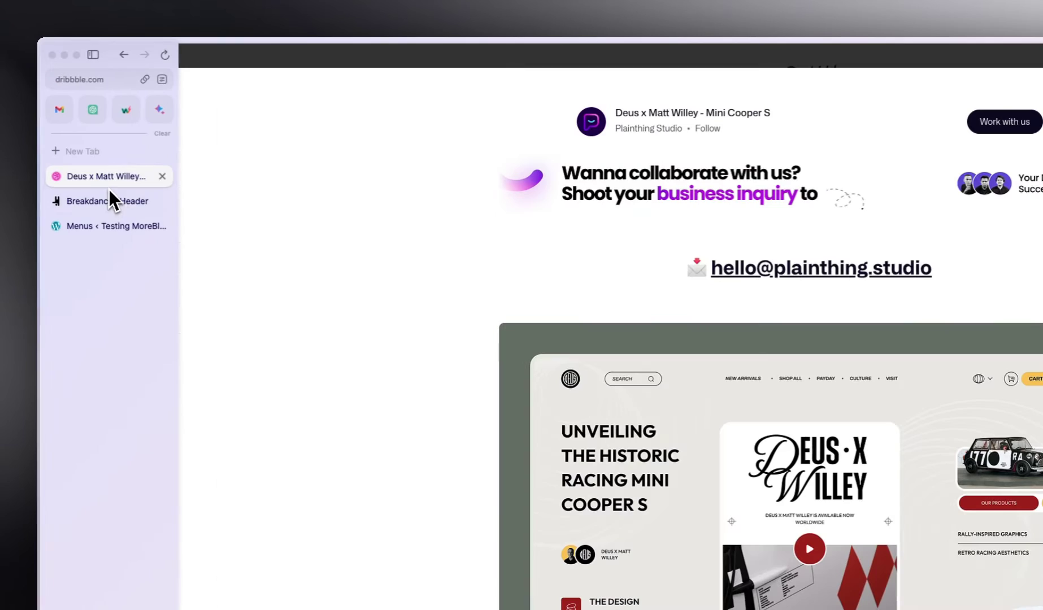
{"action": "left_click", "coordinate": [112, 202]}
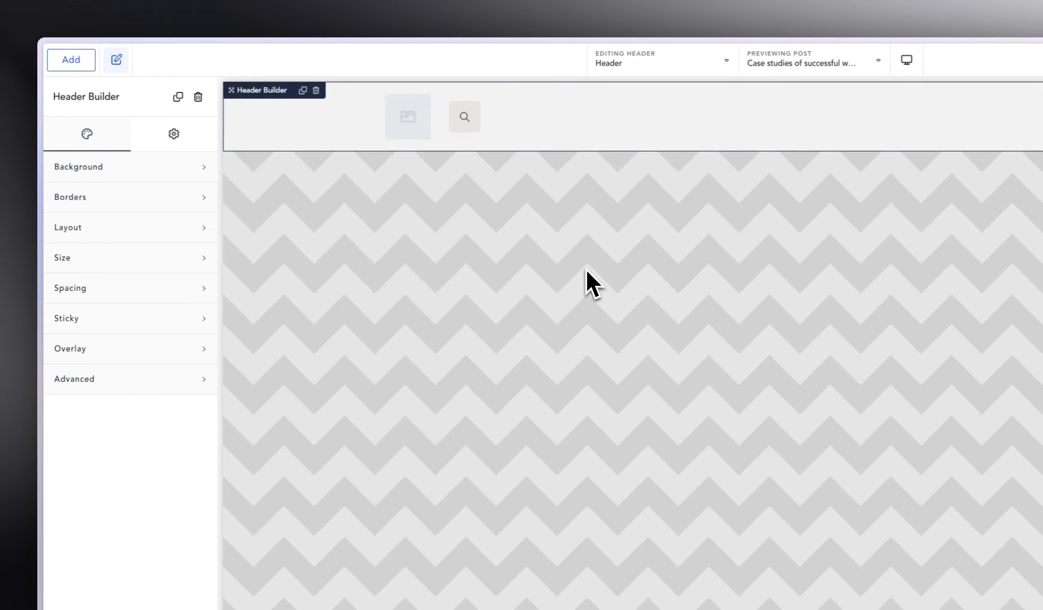
{"action": "left_click", "coordinate": [79, 61]}
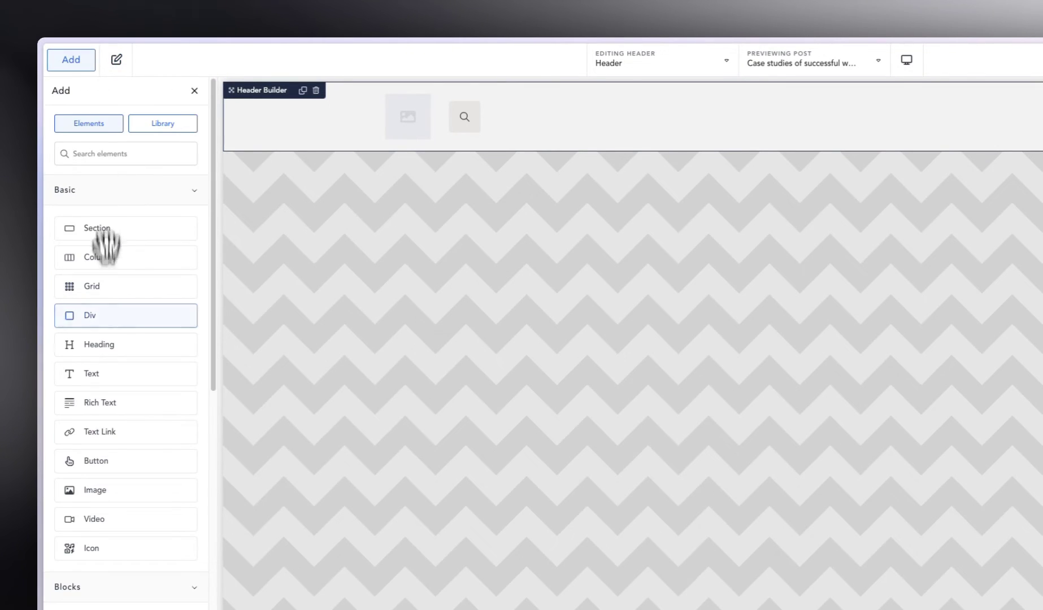
{"action": "left_click", "coordinate": [102, 314]}
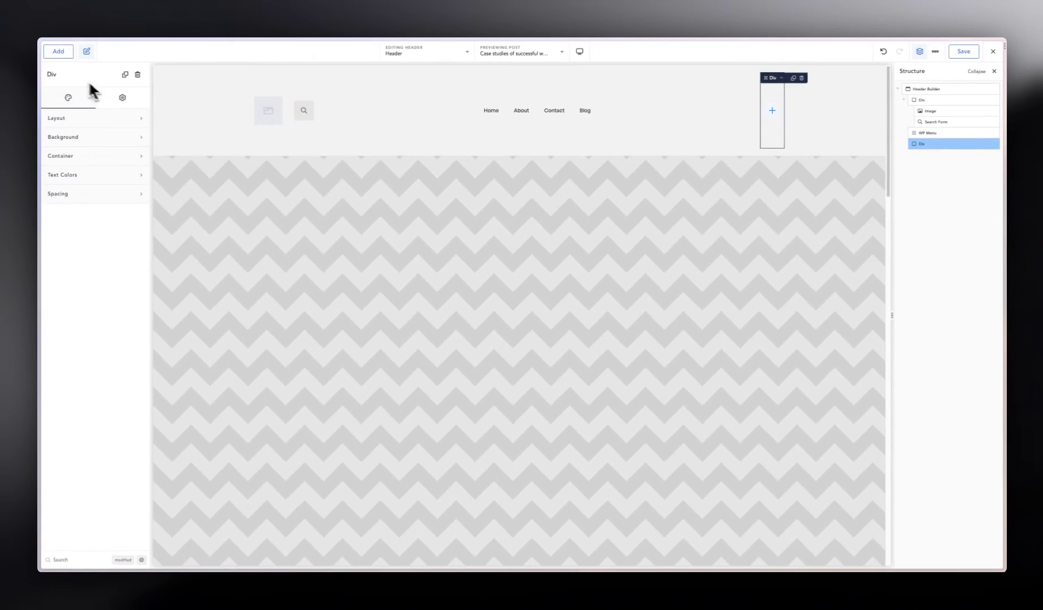
Check the reference design's cart area, search the elements for "icon", and add an Icon inside the new Div.
{"action": "mouse_move", "coordinate": [43, 138]}
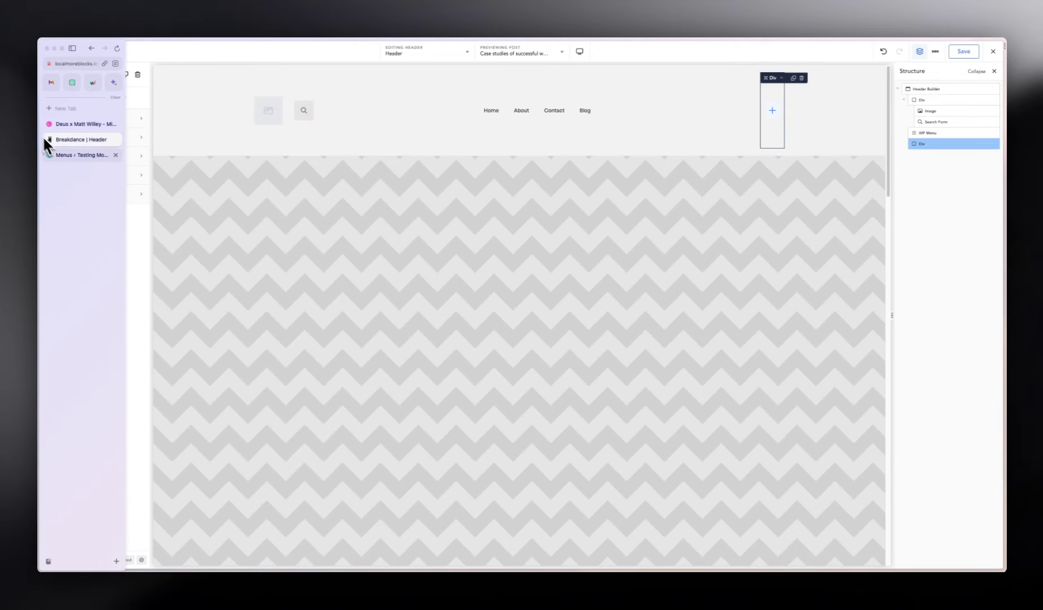
{"action": "left_click", "coordinate": [75, 126]}
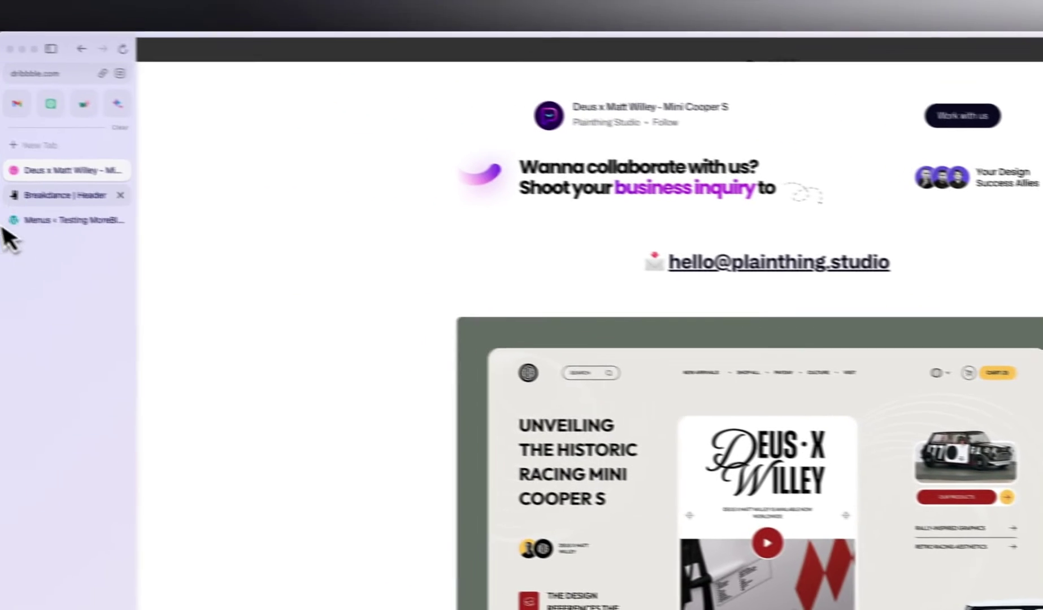
{"action": "left_click", "coordinate": [37, 195]}
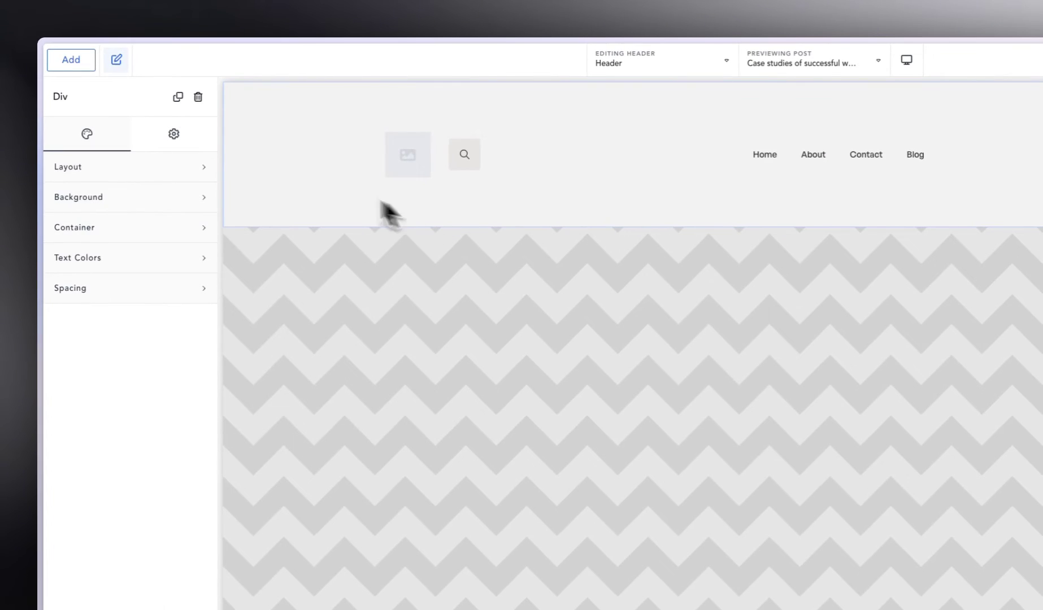
{"action": "left_click", "coordinate": [80, 64]}
{"action": "left_click", "coordinate": [110, 153]}
{"action": "type", "text": "icon"}
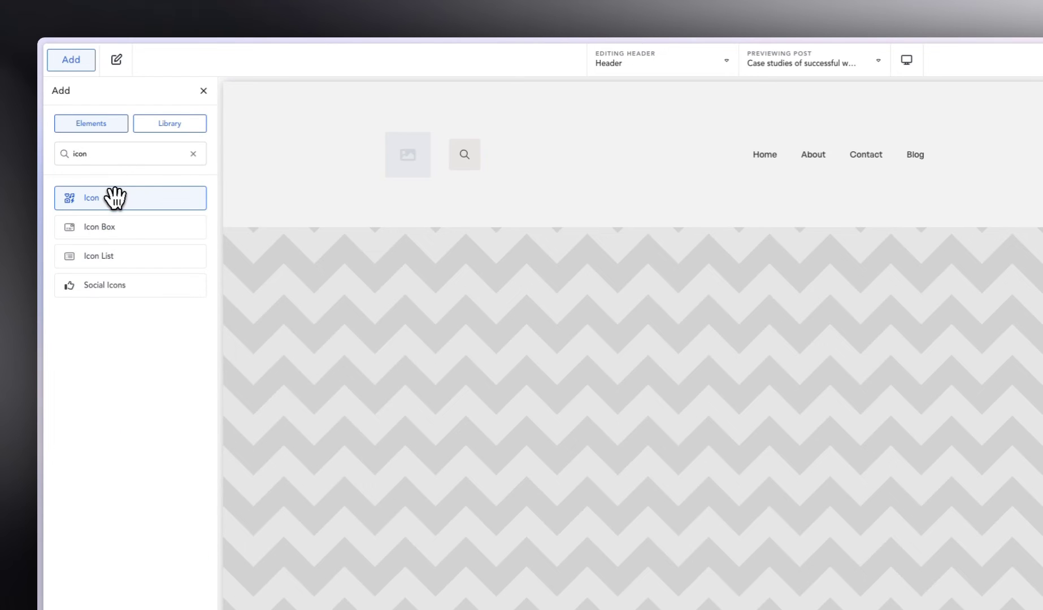
{"action": "left_click", "coordinate": [115, 197]}
Search the elements for "butt" and add a Button to the Div that holds the icon.
{"action": "left_click", "coordinate": [69, 61]}
{"action": "left_click", "coordinate": [145, 149]}
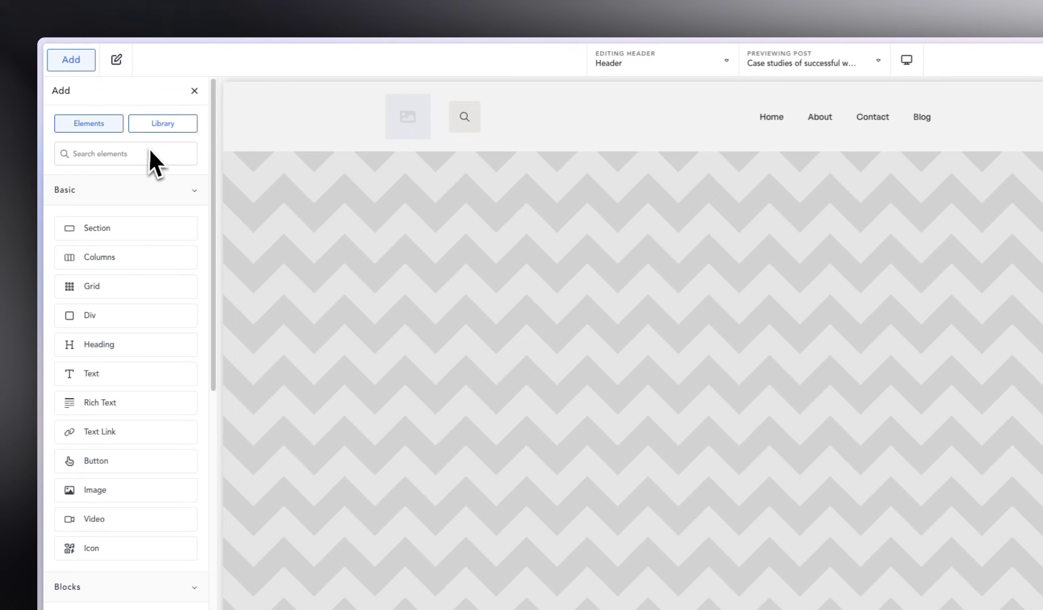
{"action": "type", "text": "butt"}
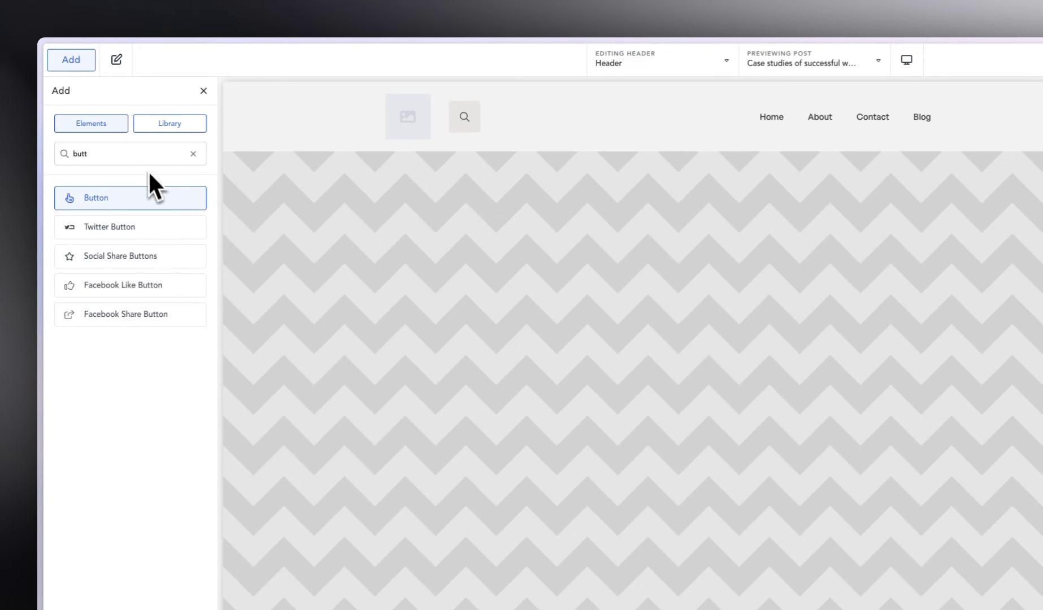
{"action": "left_click", "coordinate": [139, 196]}
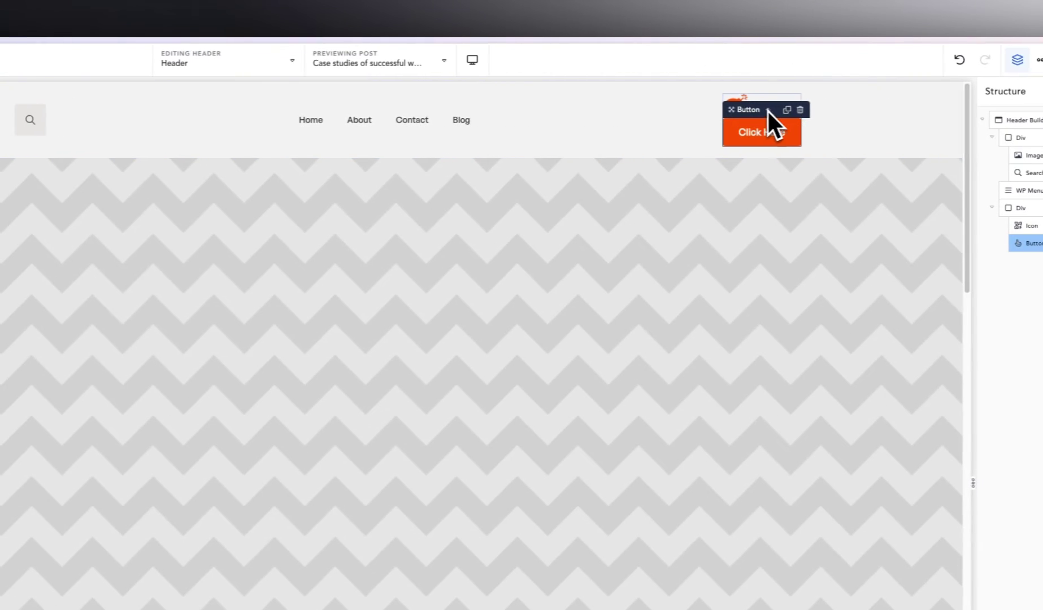
Lay out the icon and button Div horizontally with Space Between alignment and Middle vertical alignment, and open its gap value.
{"action": "left_click", "coordinate": [762, 111]}
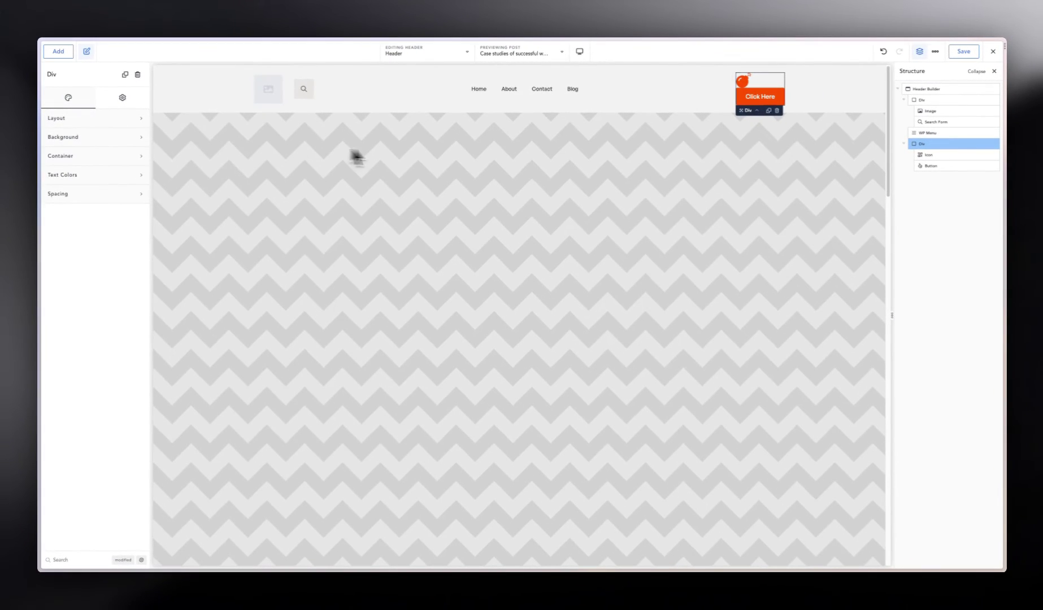
{"action": "left_click", "coordinate": [79, 120]}
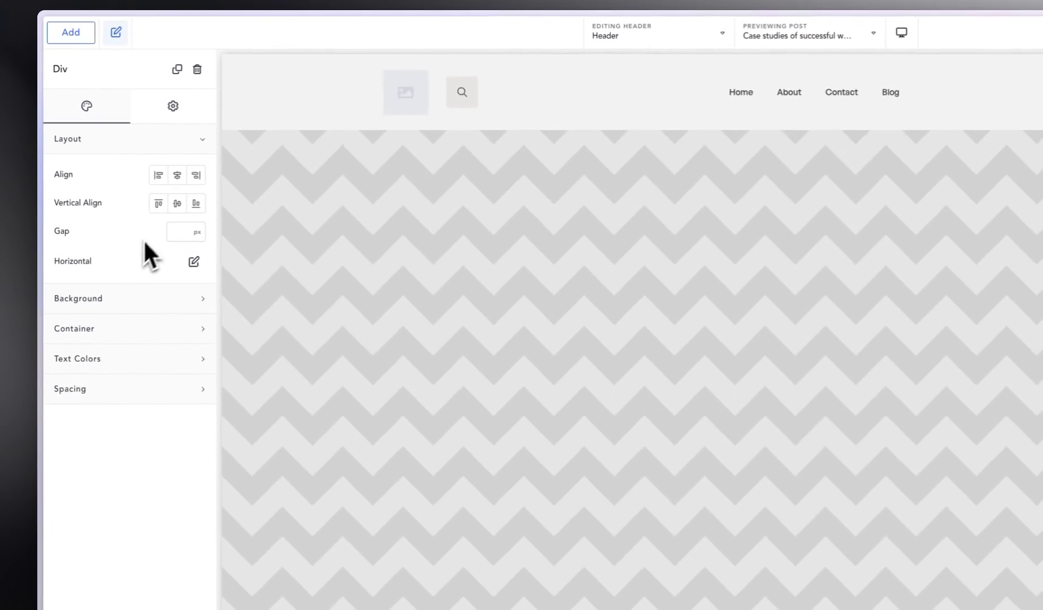
{"action": "left_click", "coordinate": [194, 264]}
{"action": "left_click", "coordinate": [163, 320]}
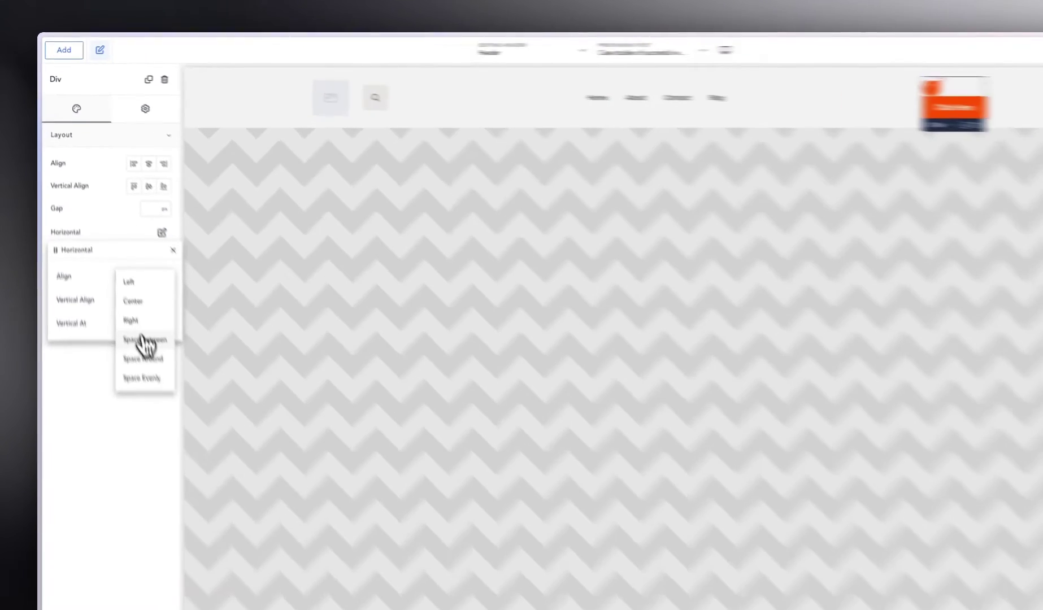
{"action": "left_click", "coordinate": [121, 279]}
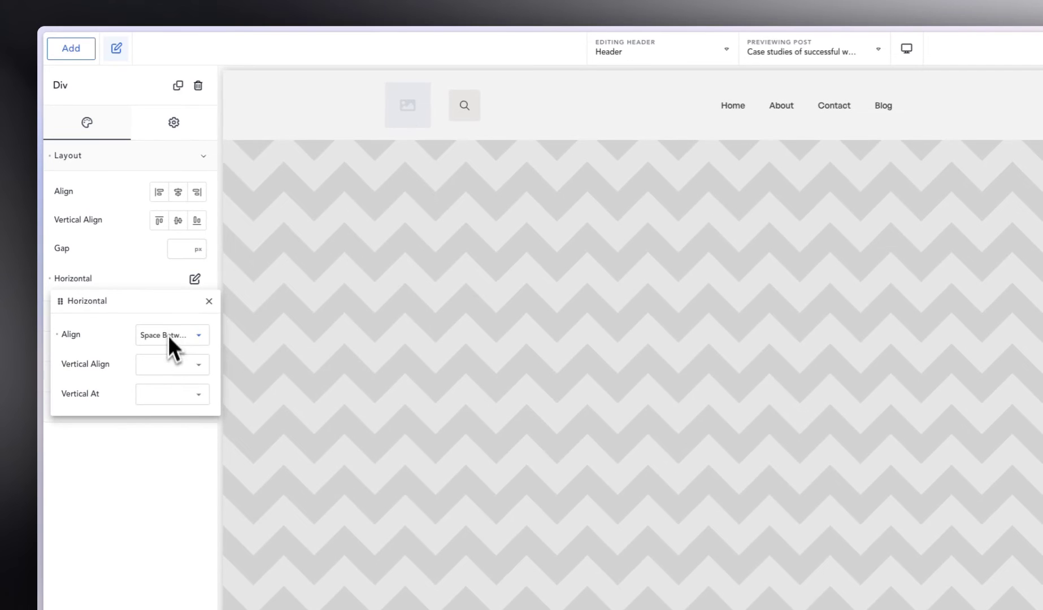
{"action": "left_click", "coordinate": [170, 365]}
{"action": "left_click", "coordinate": [174, 403]}
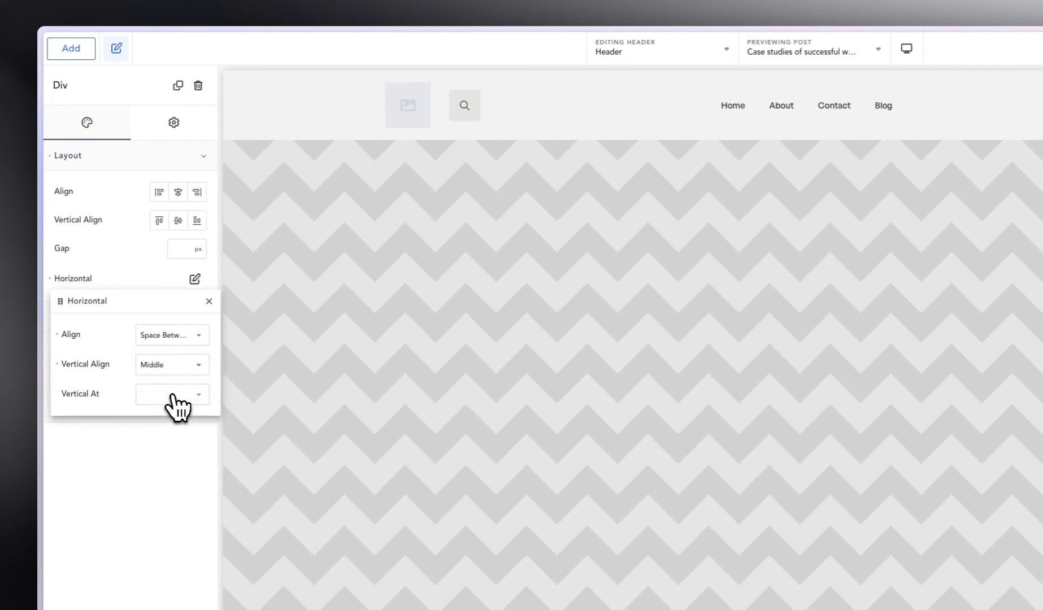
{"action": "left_click", "coordinate": [174, 242]}
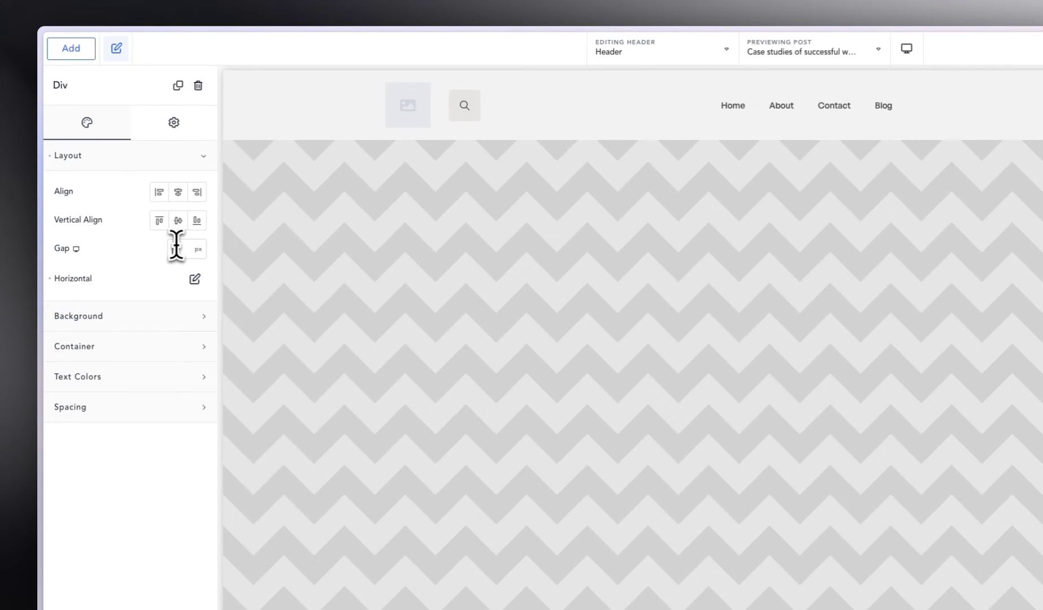
Select the header's Search Form, preview its full-screen search overlay, and close the overlay.
{"action": "left_click", "coordinate": [368, 116]}
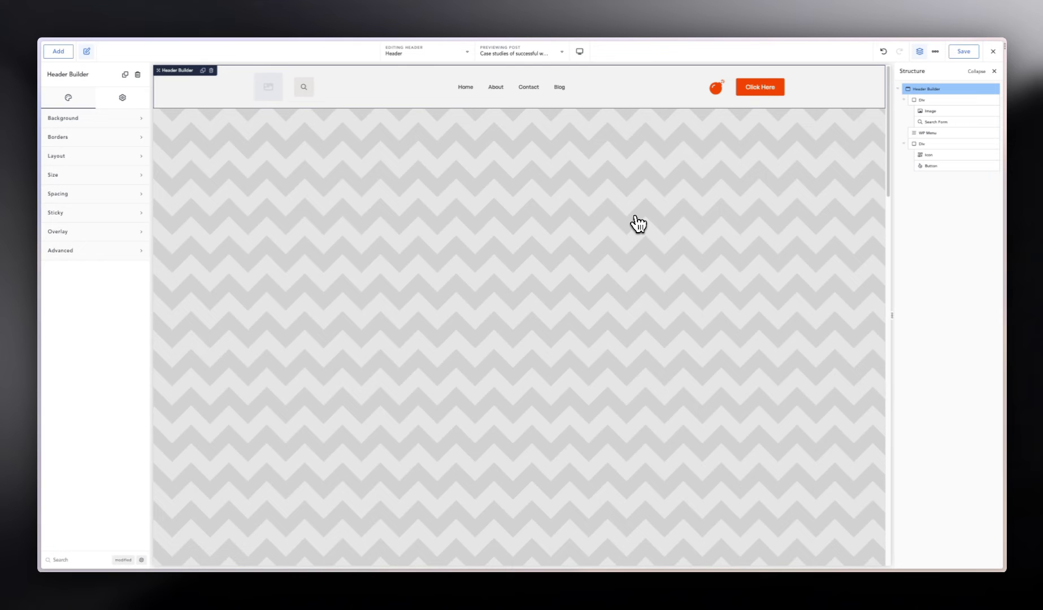
{"action": "left_click", "coordinate": [304, 87]}
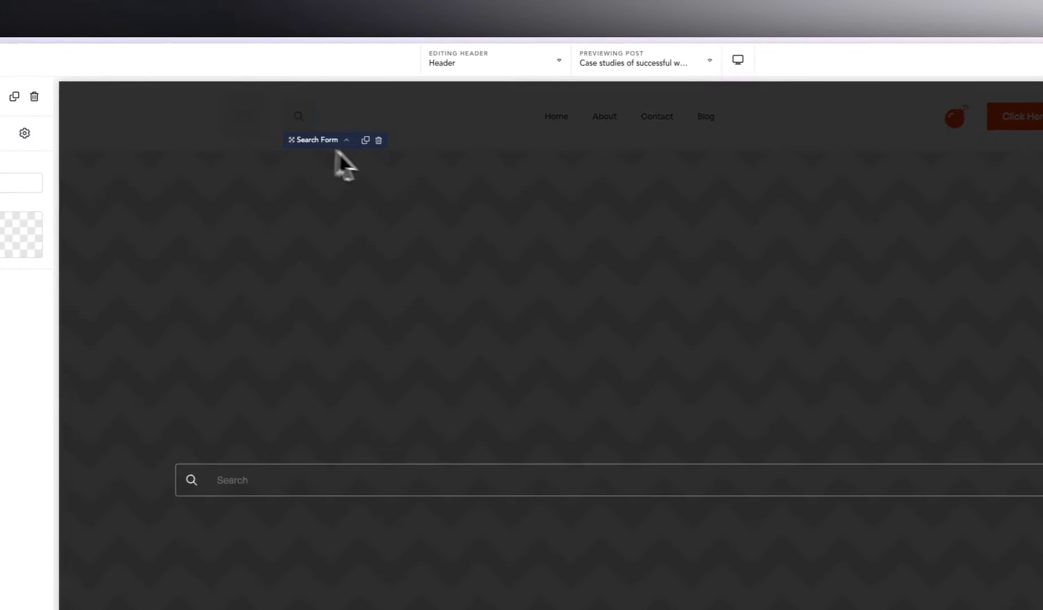
{"action": "left_click", "coordinate": [804, 102]}
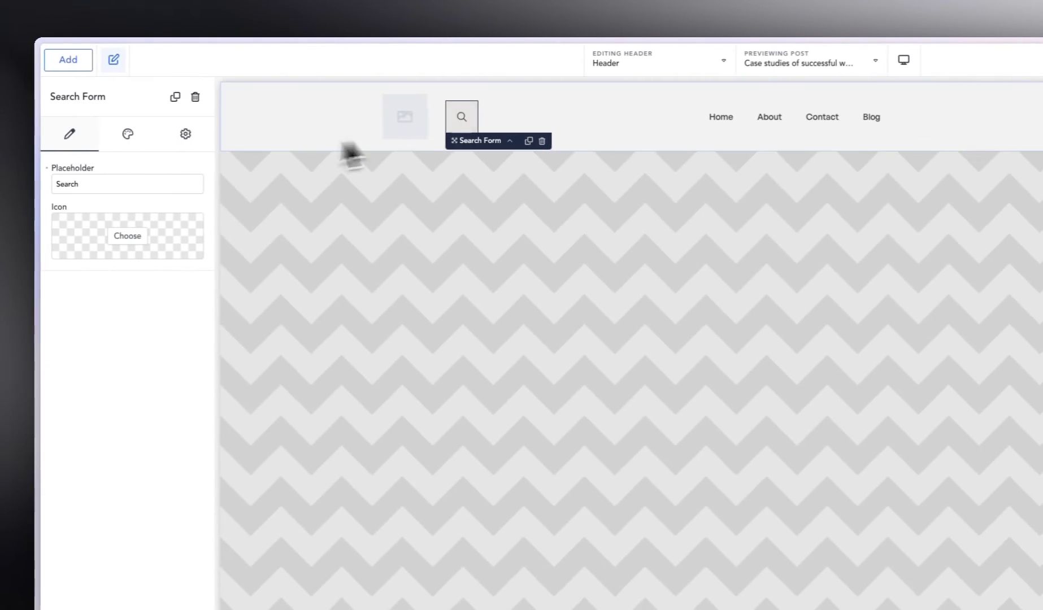
Set the selected Search Form's style to Classic.
{"action": "left_click", "coordinate": [128, 140]}
{"action": "left_click", "coordinate": [127, 169]}
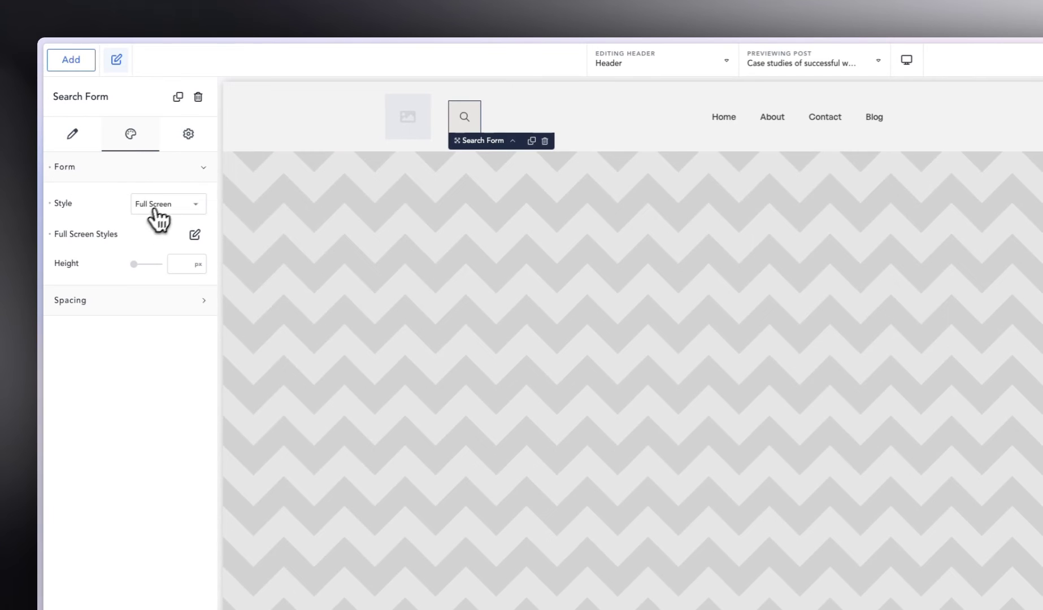
{"action": "left_click", "coordinate": [155, 204]}
{"action": "left_click", "coordinate": [169, 218]}
Preview the header at the Tablet Landscape breakpoint and set the Header Builder's Stack Vertically At option to Never.
{"action": "left_click", "coordinate": [318, 140]}
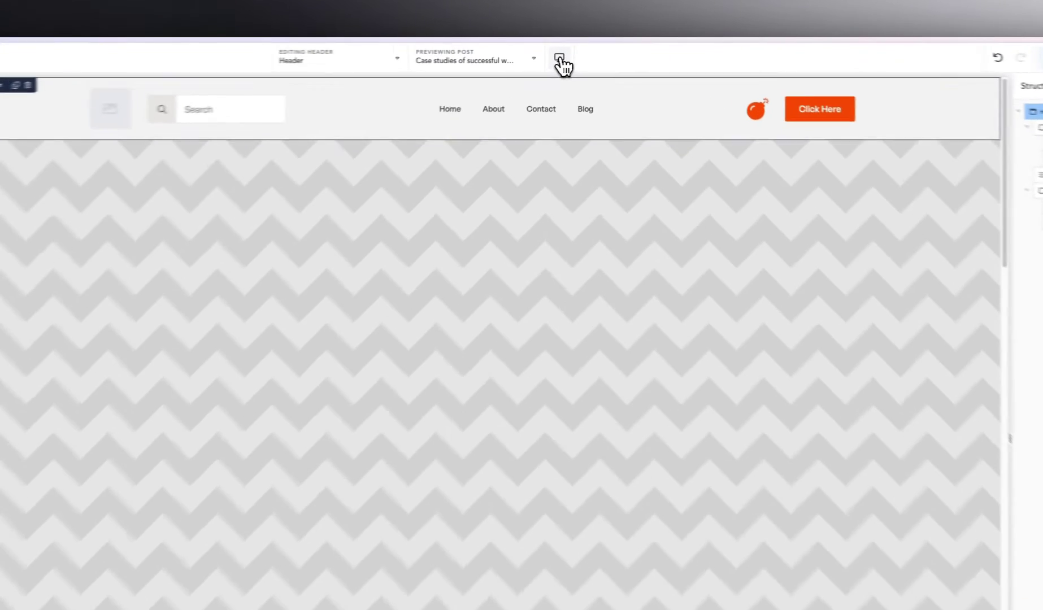
{"action": "left_click", "coordinate": [579, 51]}
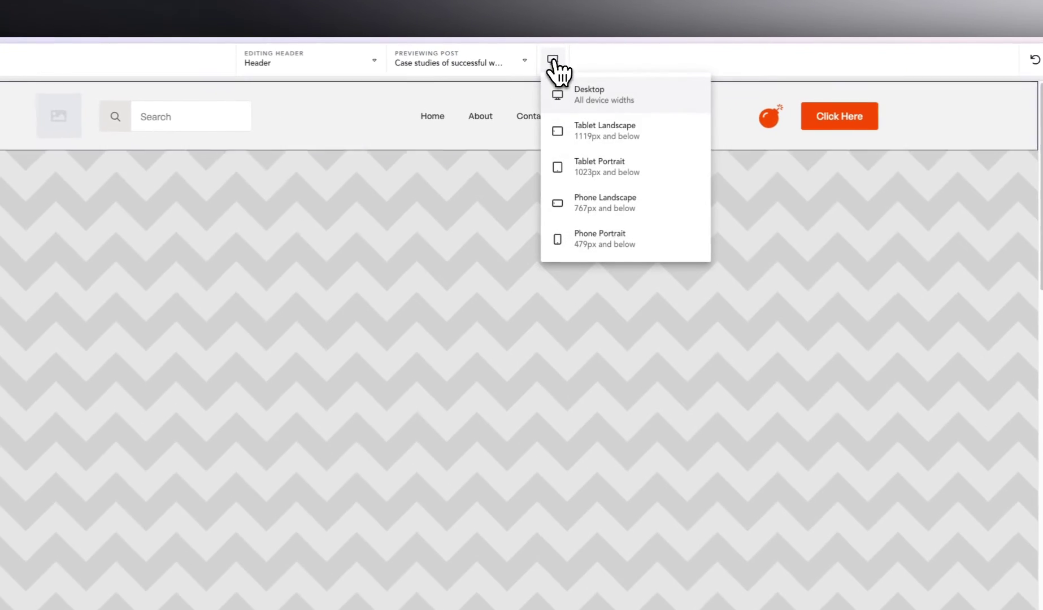
{"action": "left_click", "coordinate": [596, 144]}
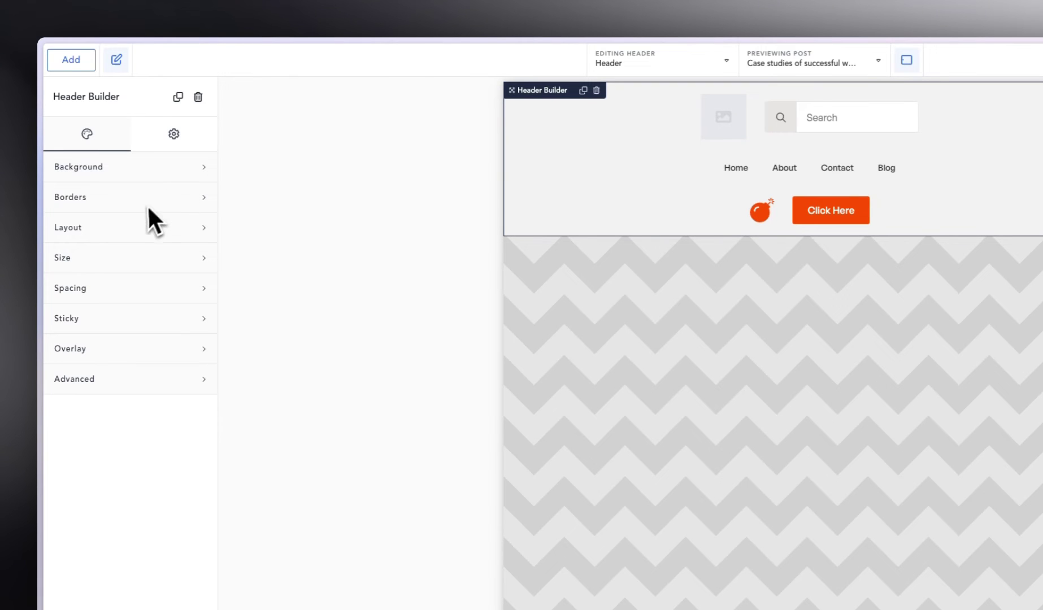
{"action": "left_click", "coordinate": [138, 228]}
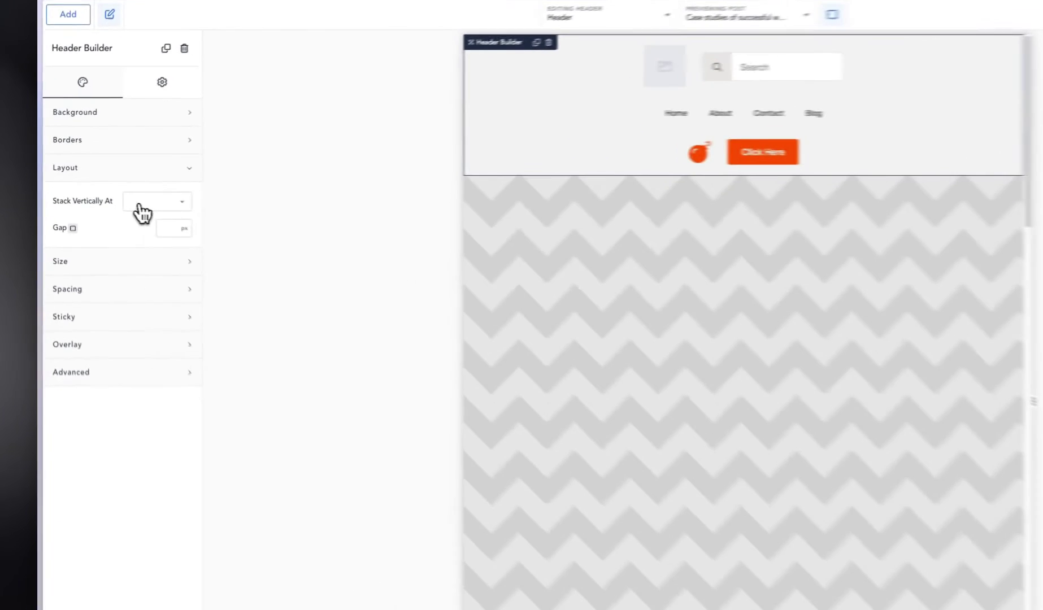
{"action": "left_click", "coordinate": [107, 179]}
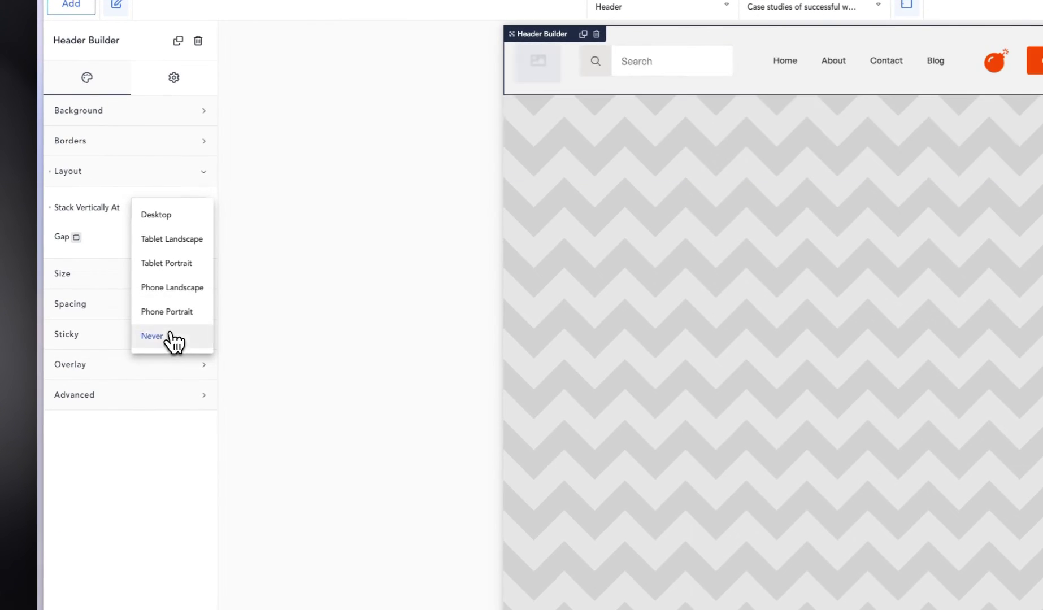
{"action": "left_click", "coordinate": [170, 336]}
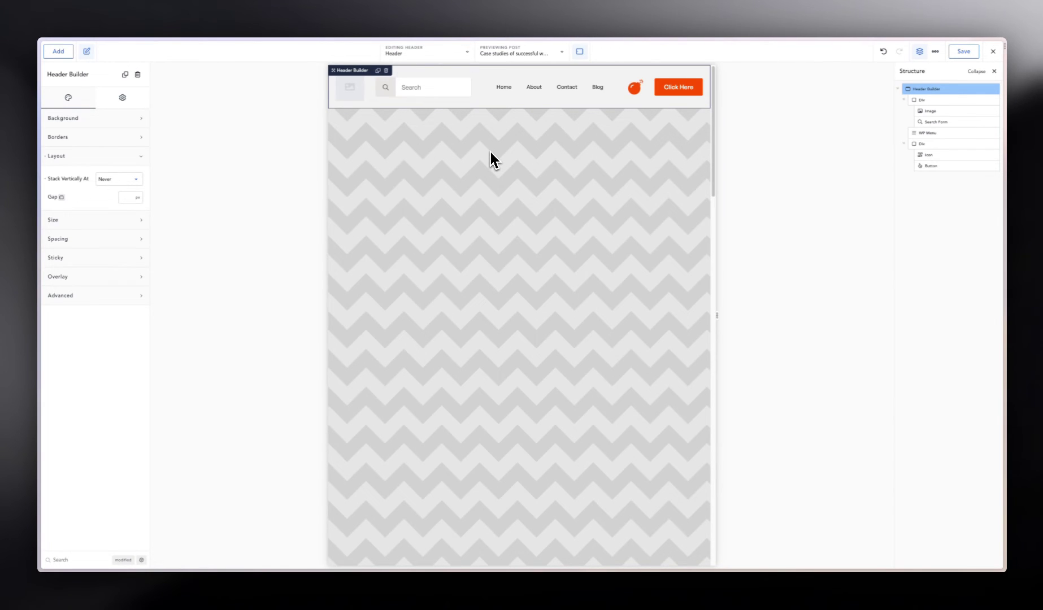
In the Tablet Portrait preview, hide the Search Form on Tablet Portrait, Phone Landscape and Phone Portrait, with its In-Builder Preview set to Hidden.
{"action": "left_click", "coordinate": [579, 51]}
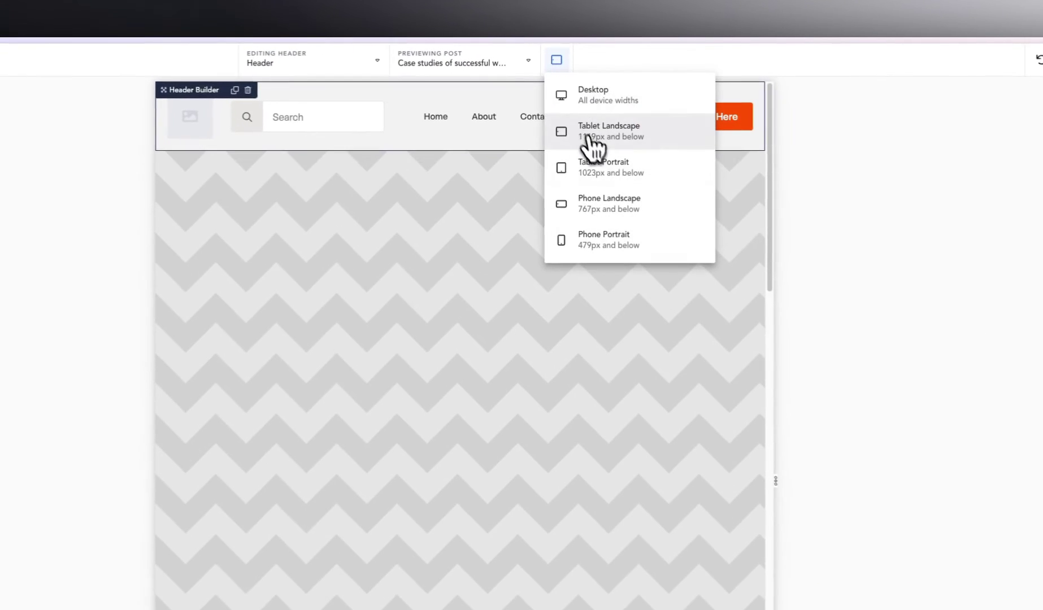
{"action": "left_click", "coordinate": [610, 173]}
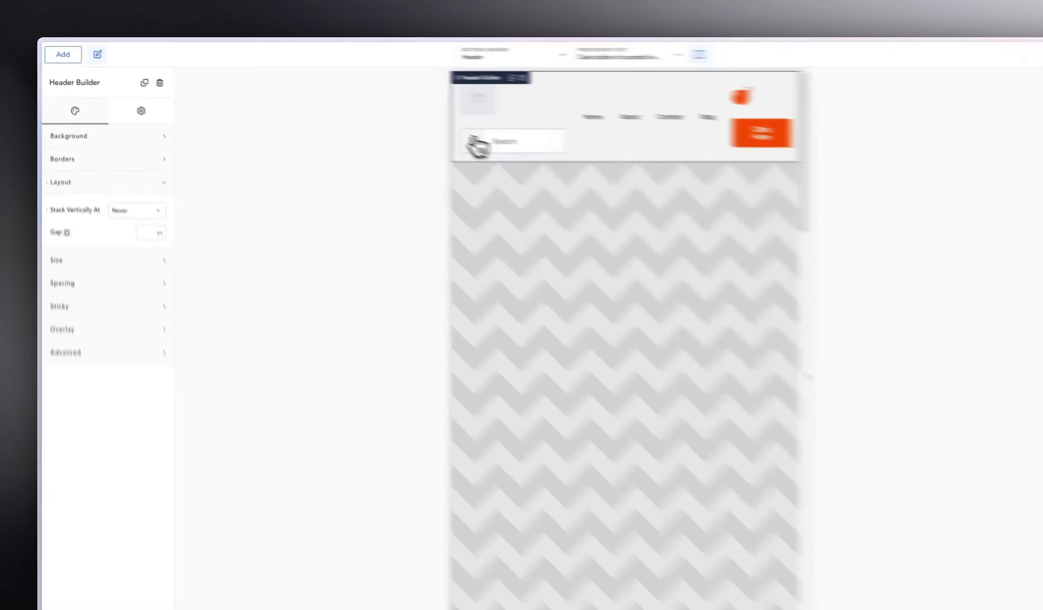
{"action": "left_click", "coordinate": [399, 125]}
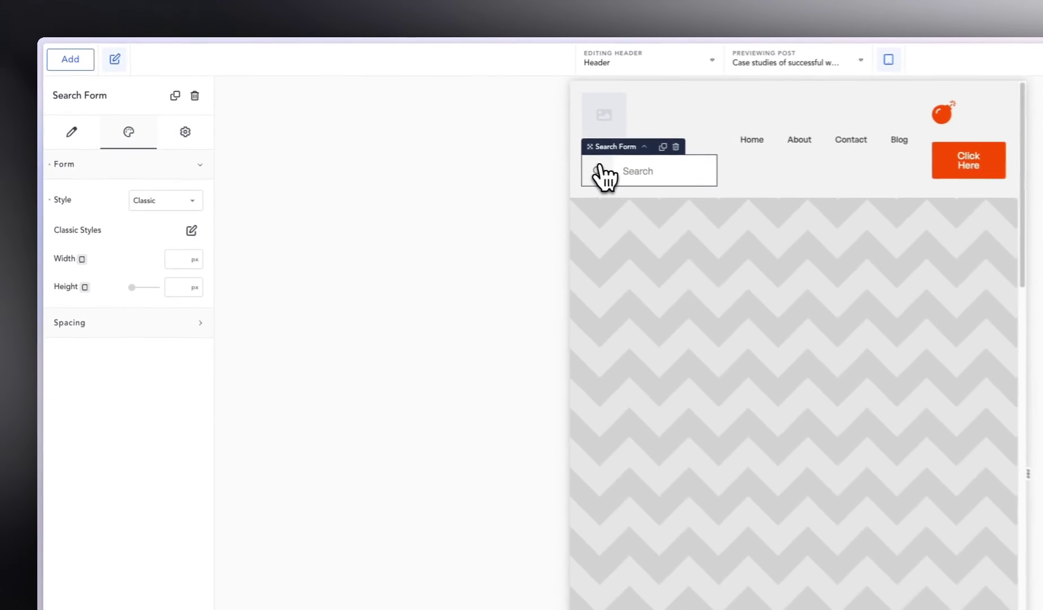
{"action": "left_click", "coordinate": [190, 135]}
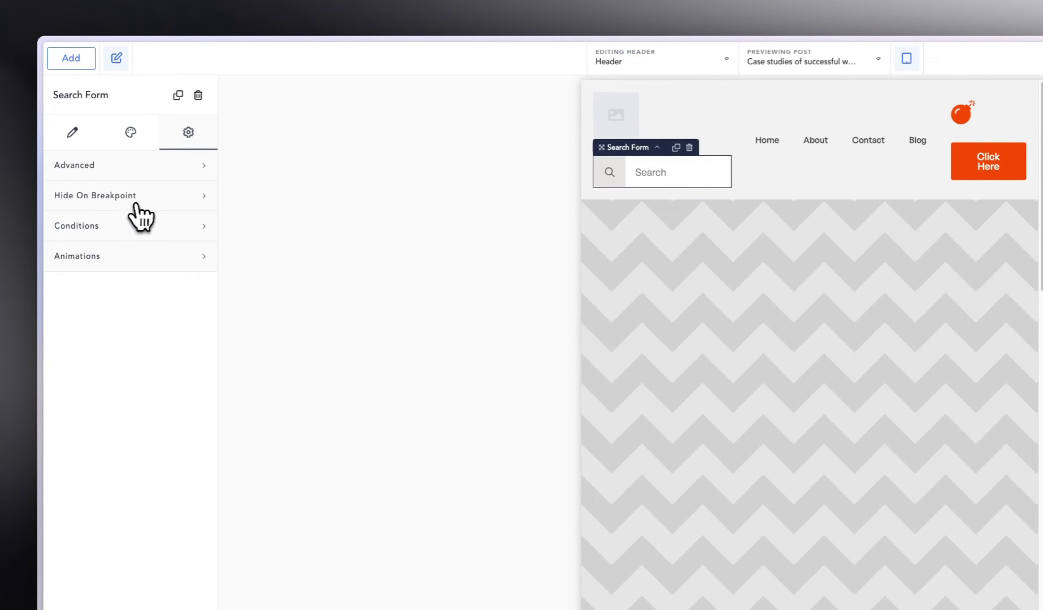
{"action": "left_click", "coordinate": [156, 201]}
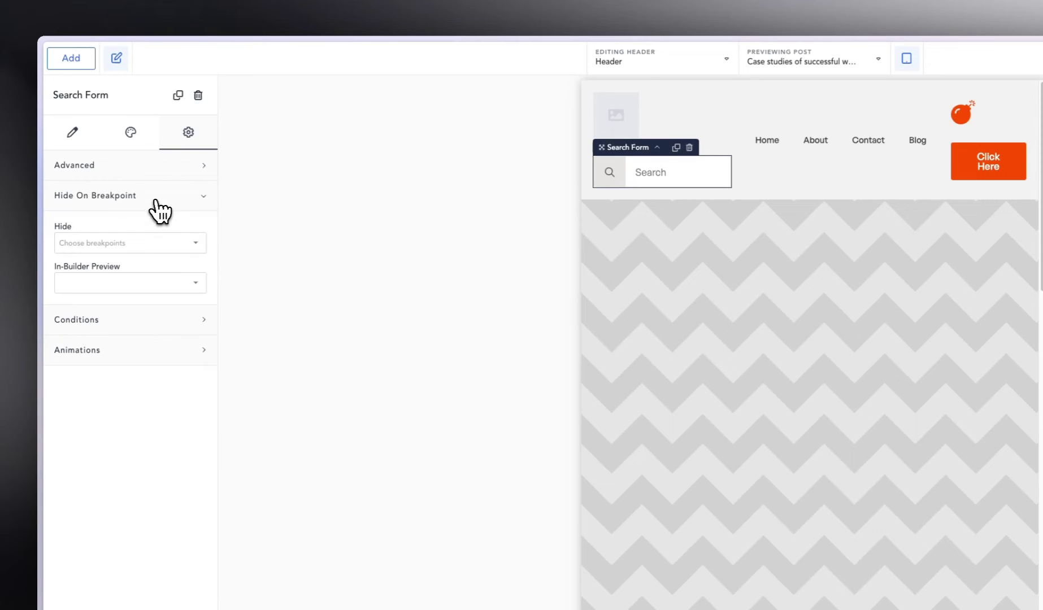
{"action": "left_click", "coordinate": [139, 244]}
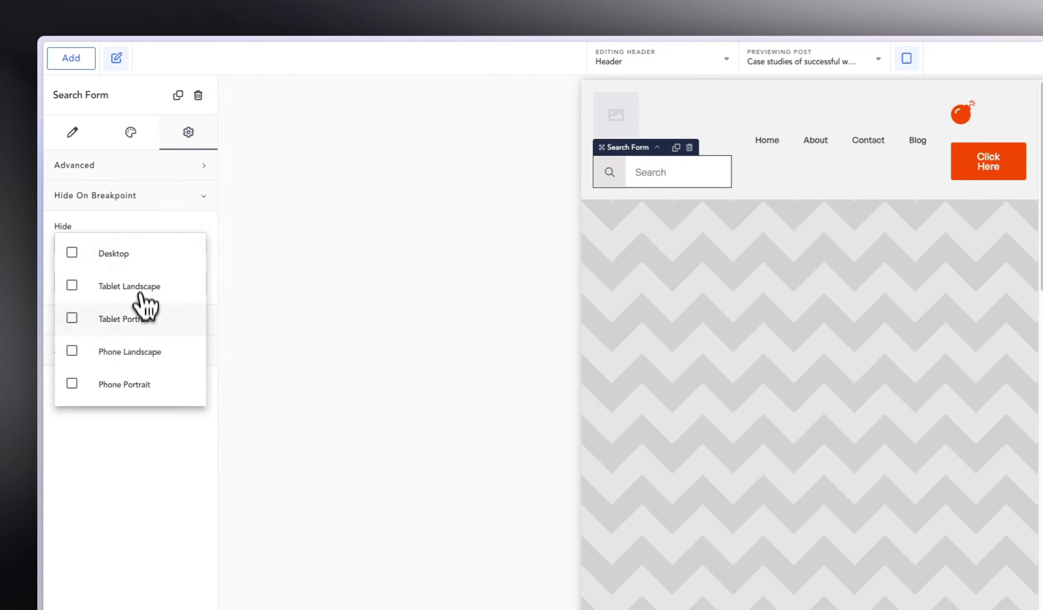
{"action": "left_click", "coordinate": [135, 328]}
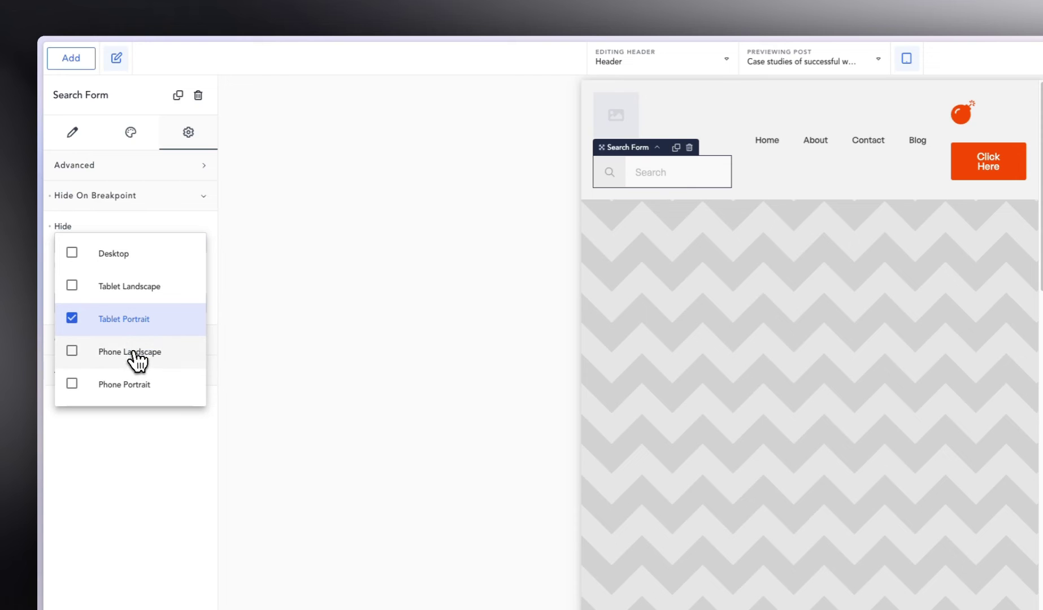
{"action": "left_click", "coordinate": [132, 355]}
{"action": "left_click", "coordinate": [130, 382]}
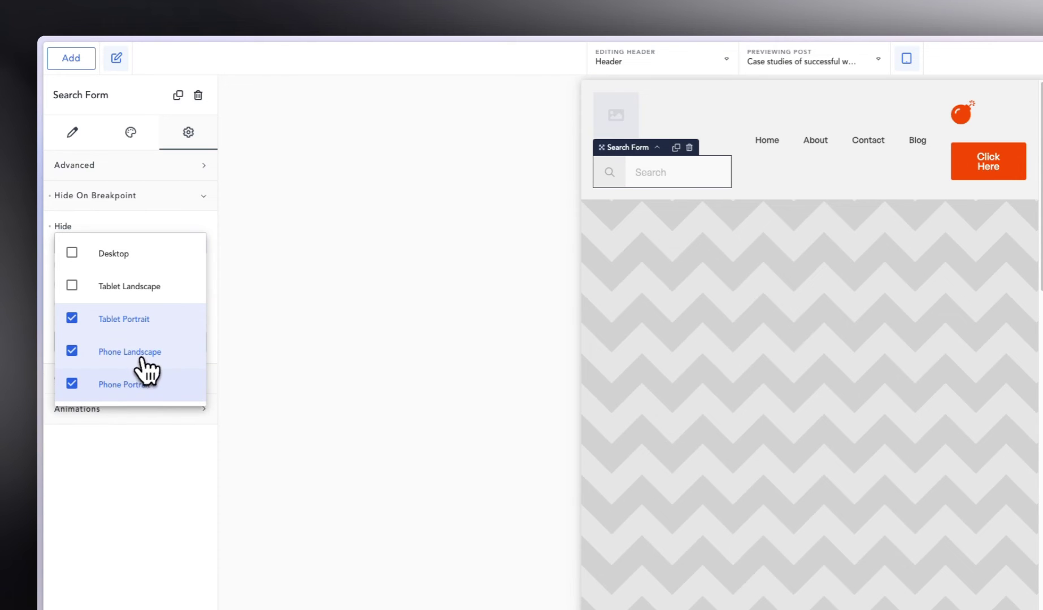
{"action": "left_click", "coordinate": [200, 240]}
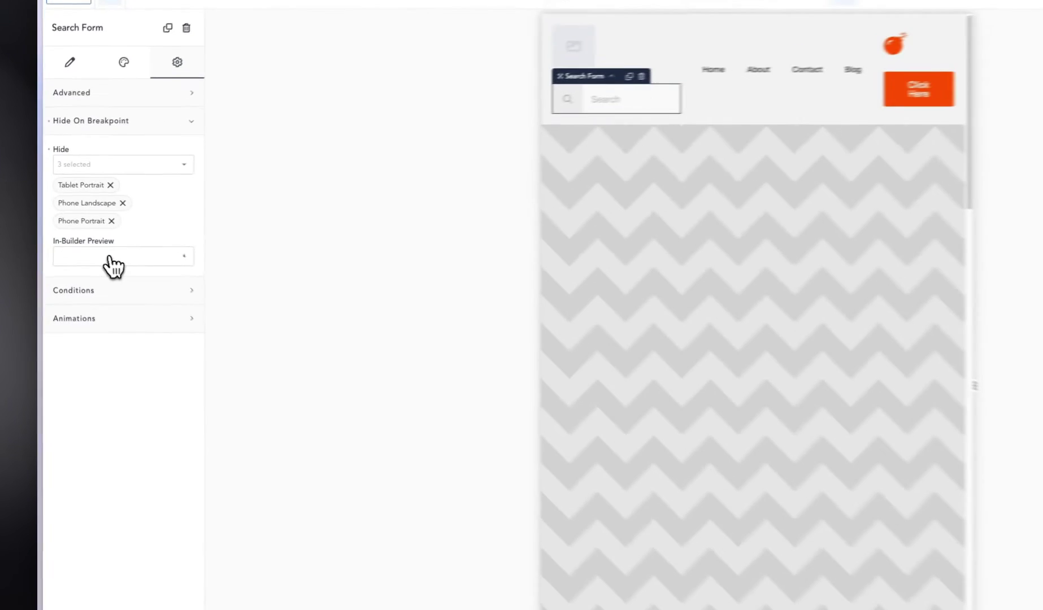
{"action": "left_click", "coordinate": [84, 228]}
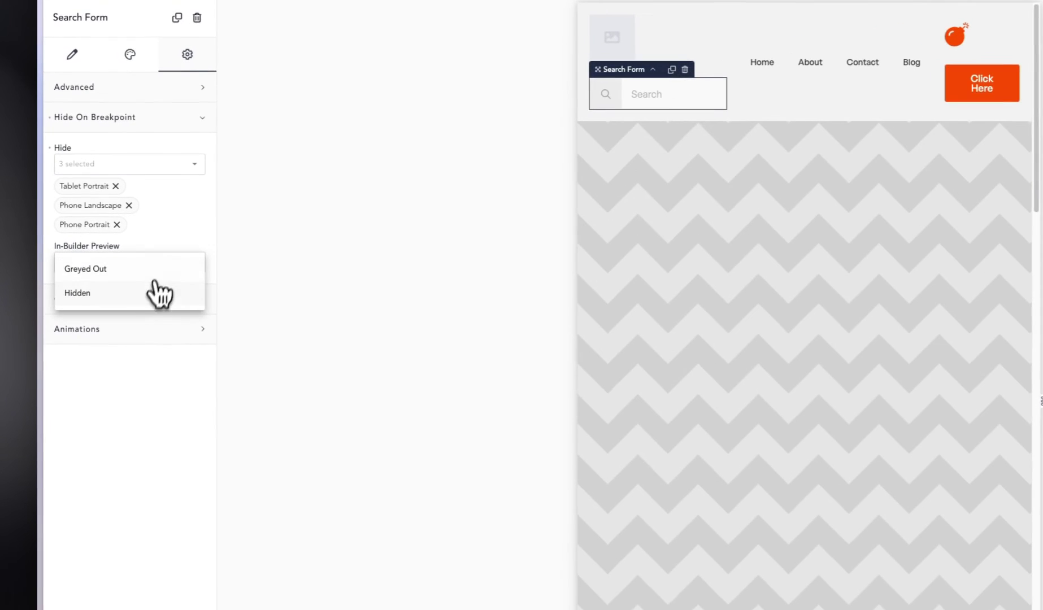
{"action": "left_click", "coordinate": [112, 287]}
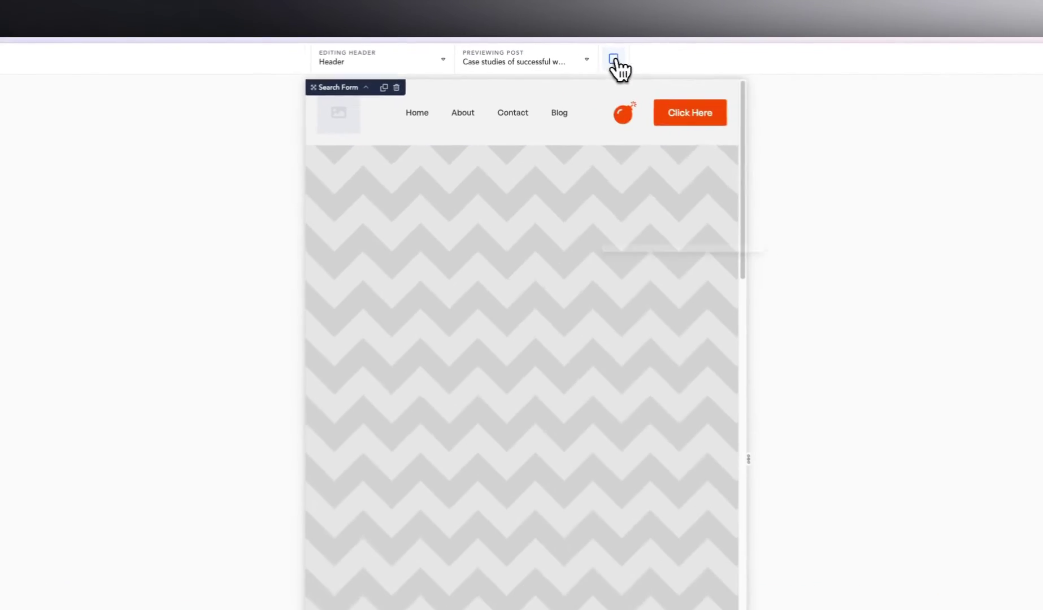
Switch the preview to Phone Landscape and test opening and closing the WP Menu's mobile dropdown.
{"action": "left_click", "coordinate": [580, 52]}
{"action": "left_click", "coordinate": [677, 214]}
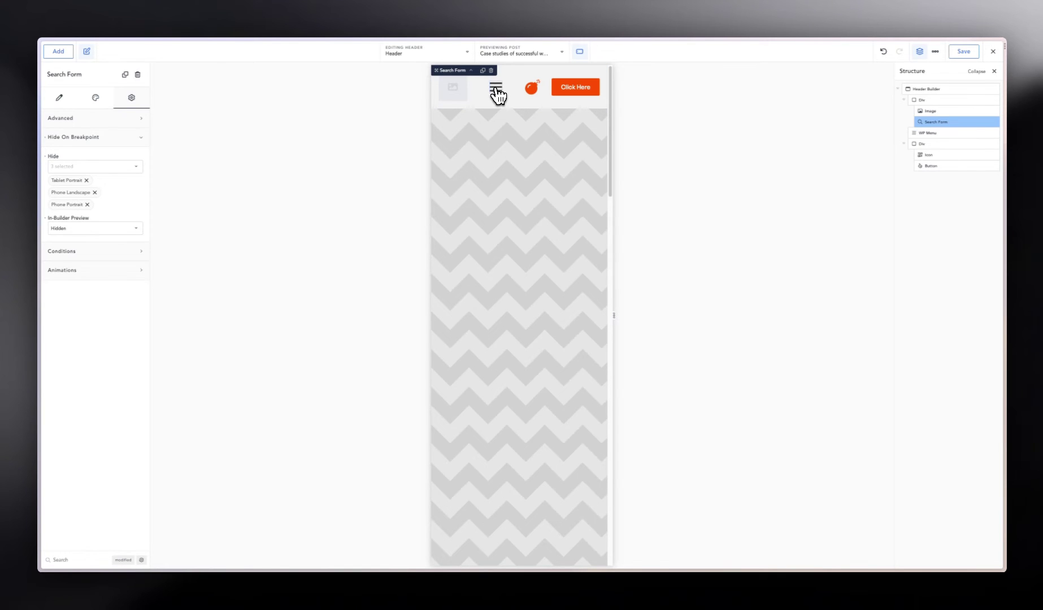
{"action": "left_click", "coordinate": [495, 89]}
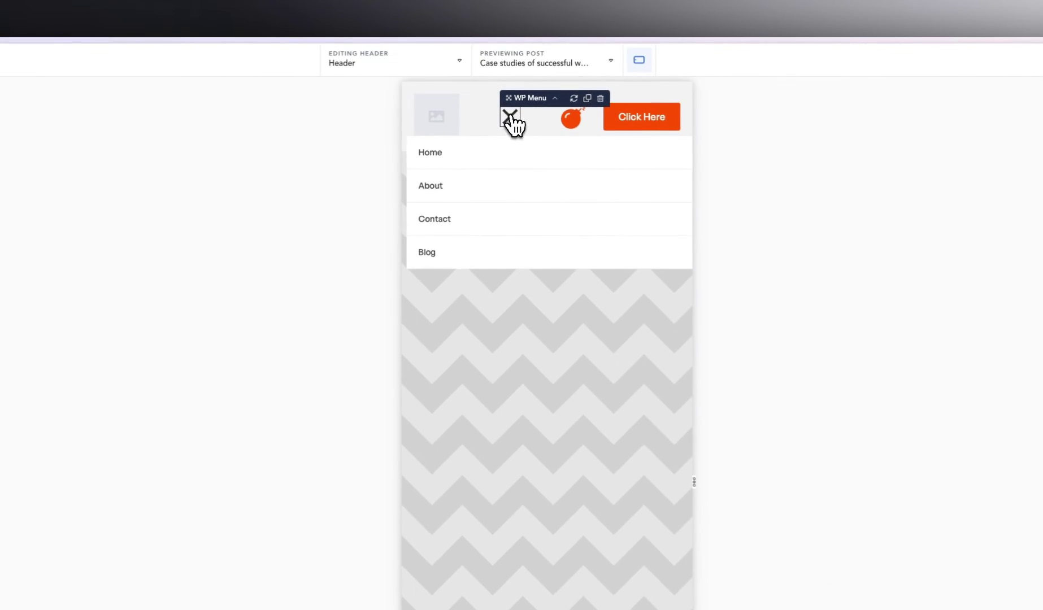
{"action": "left_click", "coordinate": [510, 117]}
{"action": "left_click", "coordinate": [512, 118]}
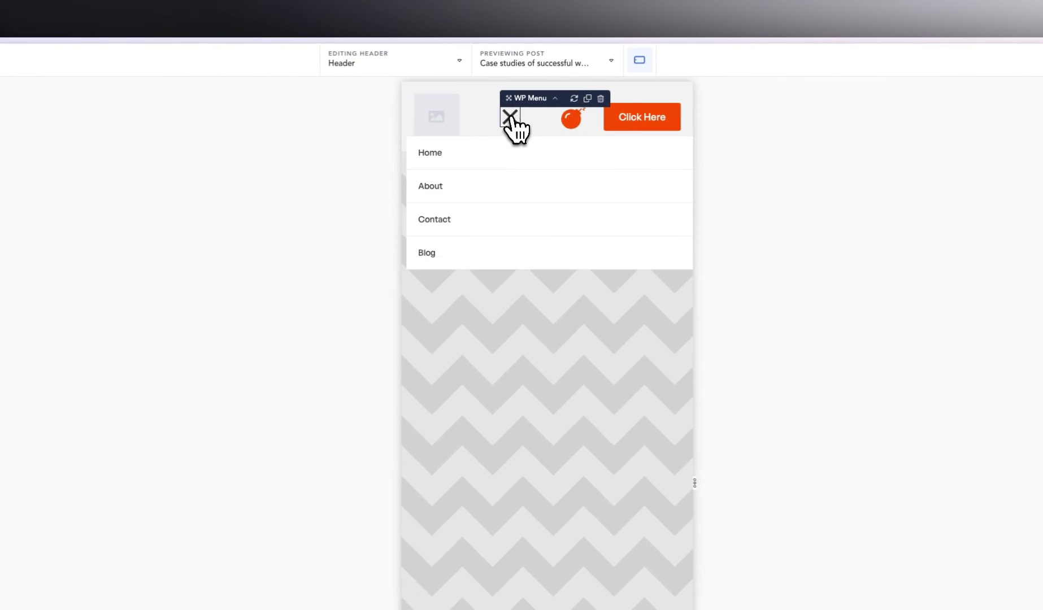
{"action": "left_click", "coordinate": [512, 119]}
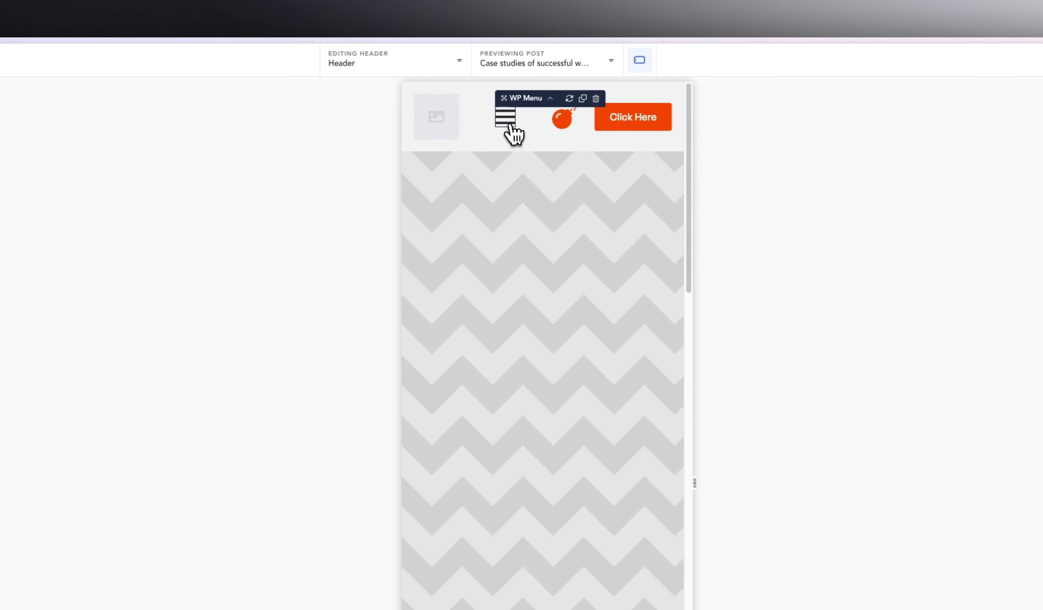
{"action": "left_click", "coordinate": [511, 124]}
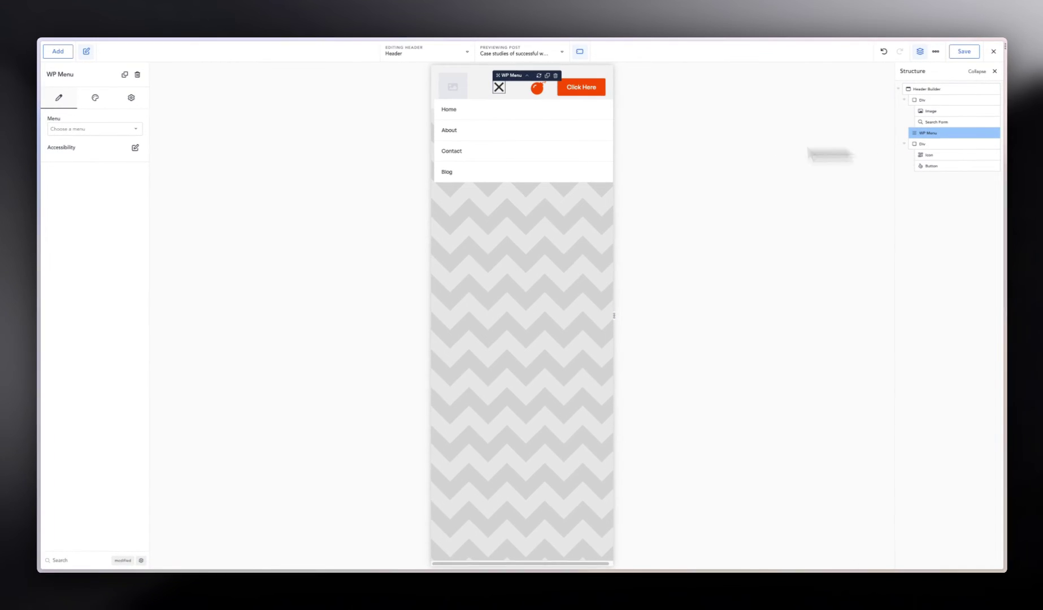
Try Never as the WP Menu's mobile menu Show At breakpoint and set it back to Phone Landscape.
{"action": "left_click", "coordinate": [95, 98]}
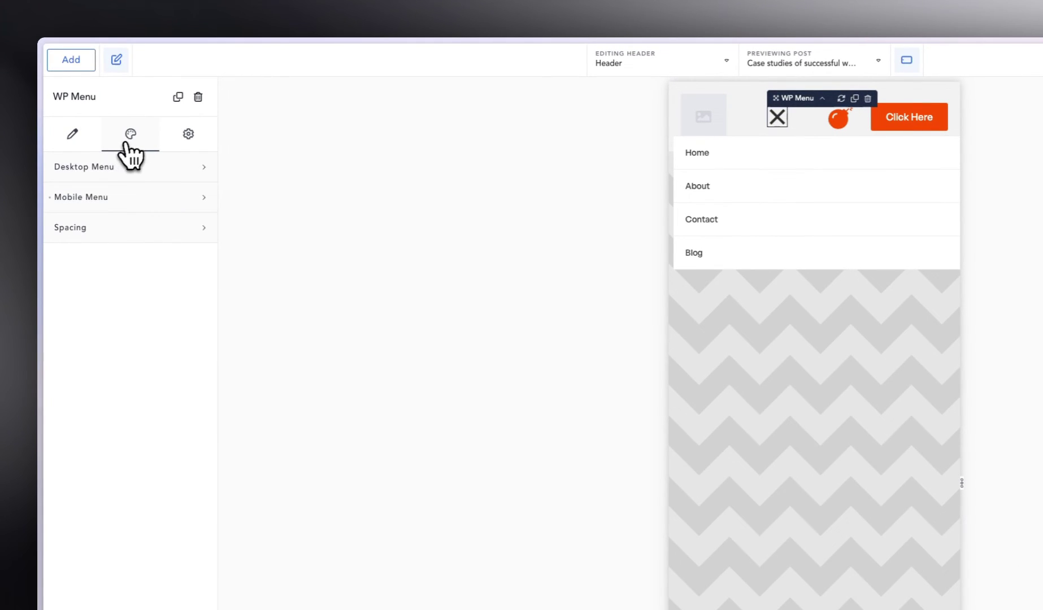
{"action": "left_click", "coordinate": [105, 204]}
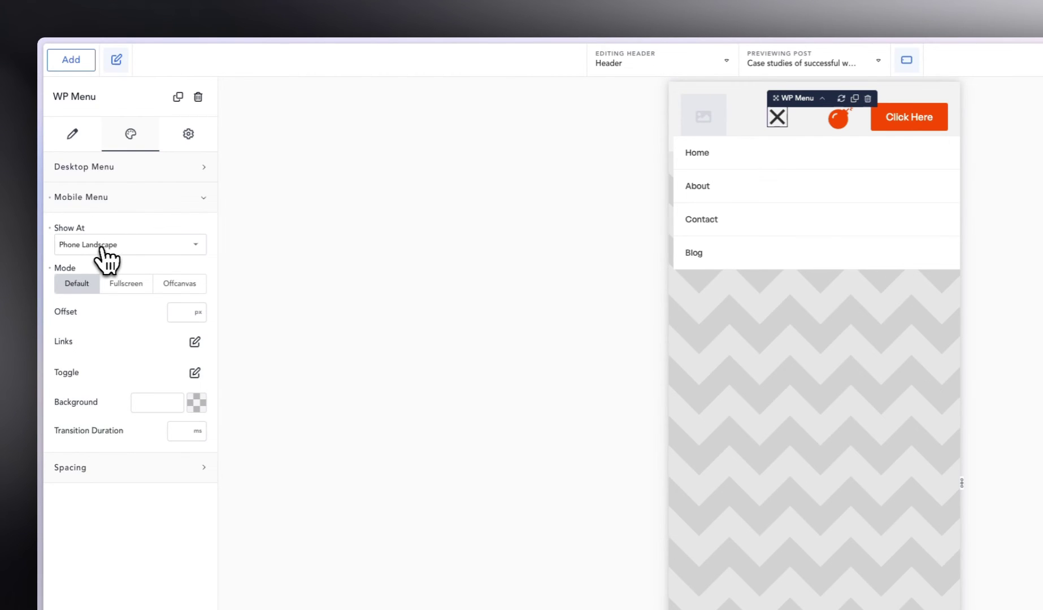
{"action": "left_click", "coordinate": [123, 245]}
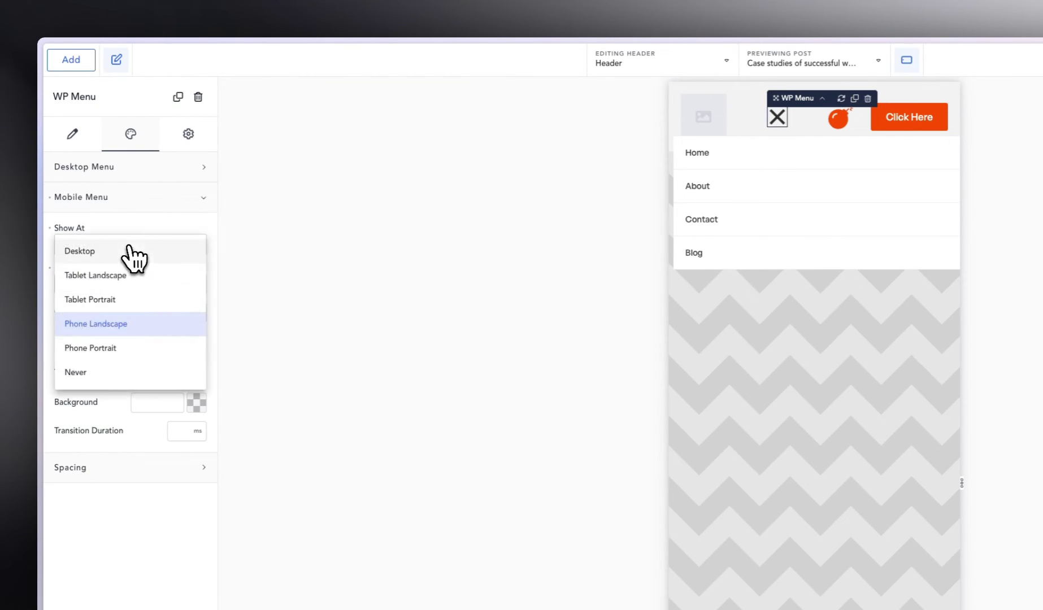
{"action": "left_click", "coordinate": [105, 373]}
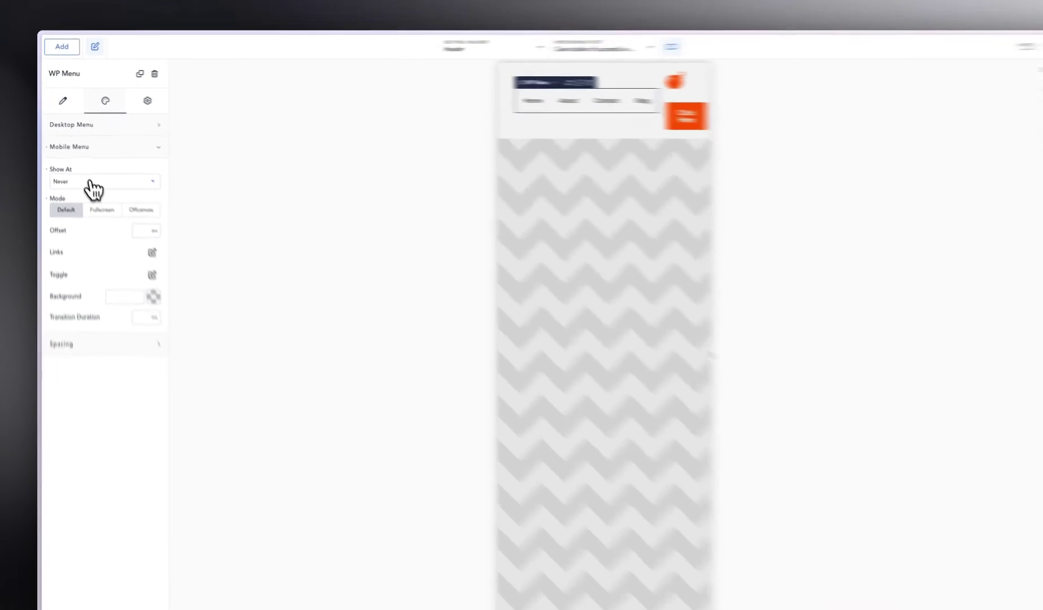
{"action": "left_click", "coordinate": [84, 170]}
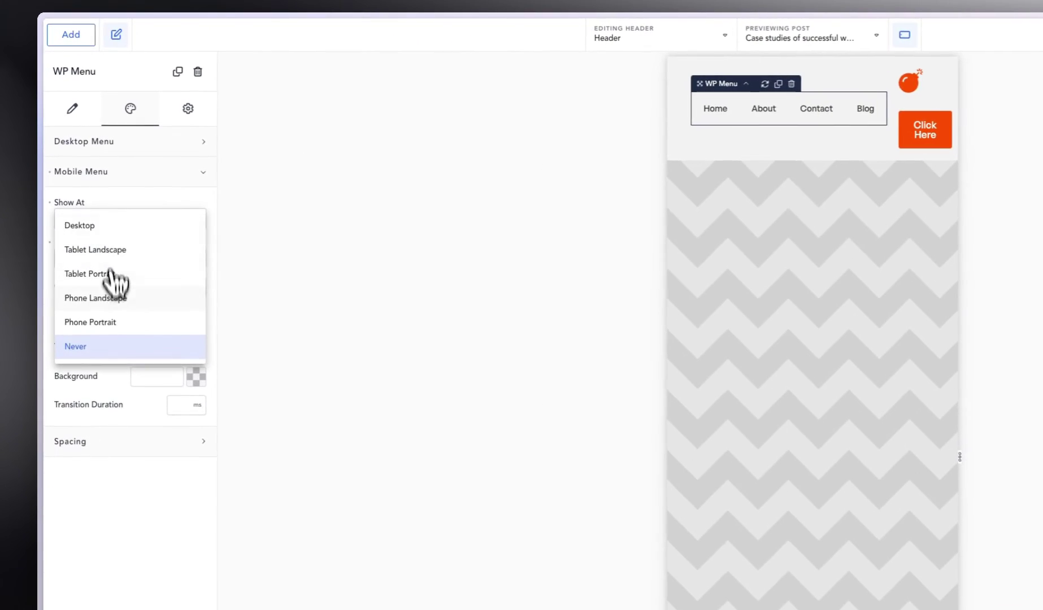
{"action": "left_click", "coordinate": [96, 298]}
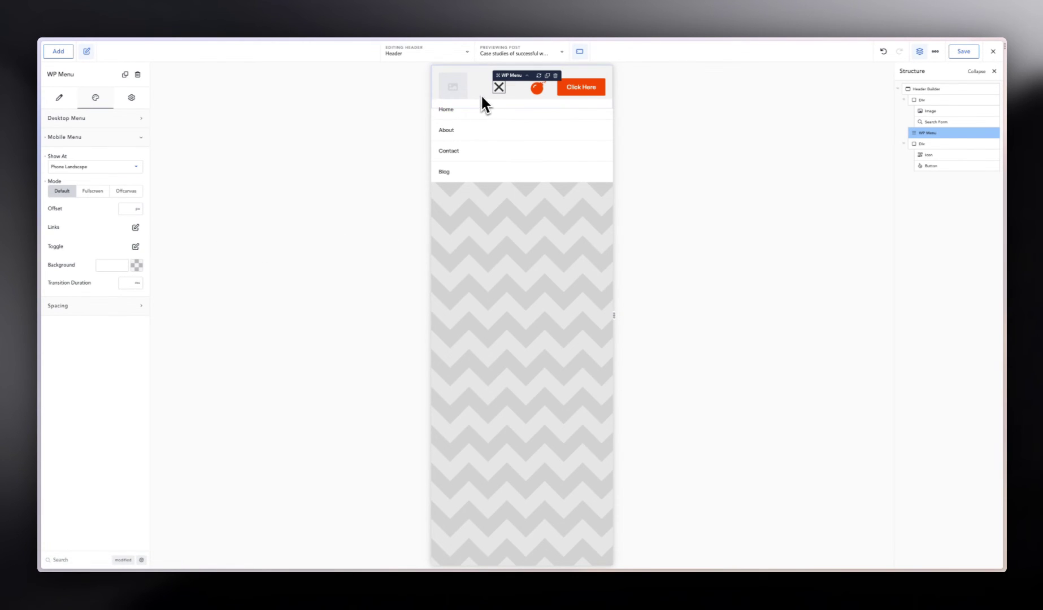
Close the open mobile menu, switch the preview to Phone Portrait, and test the menu toggle there.
{"action": "left_click", "coordinate": [499, 87]}
{"action": "left_click", "coordinate": [498, 87]}
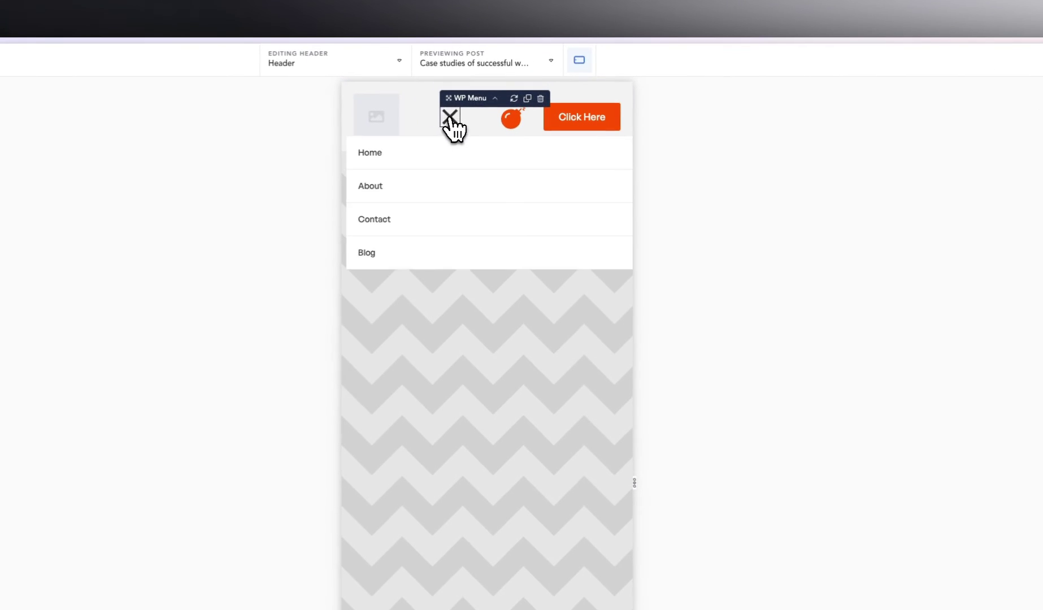
{"action": "left_click", "coordinate": [450, 117]}
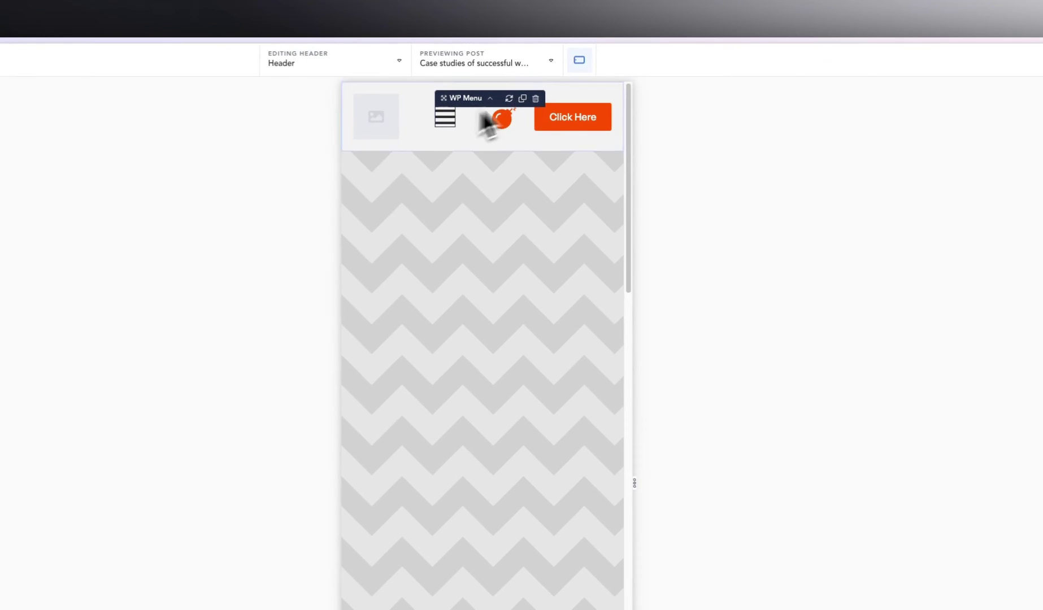
{"action": "left_click", "coordinate": [579, 61]}
{"action": "left_click", "coordinate": [626, 237]}
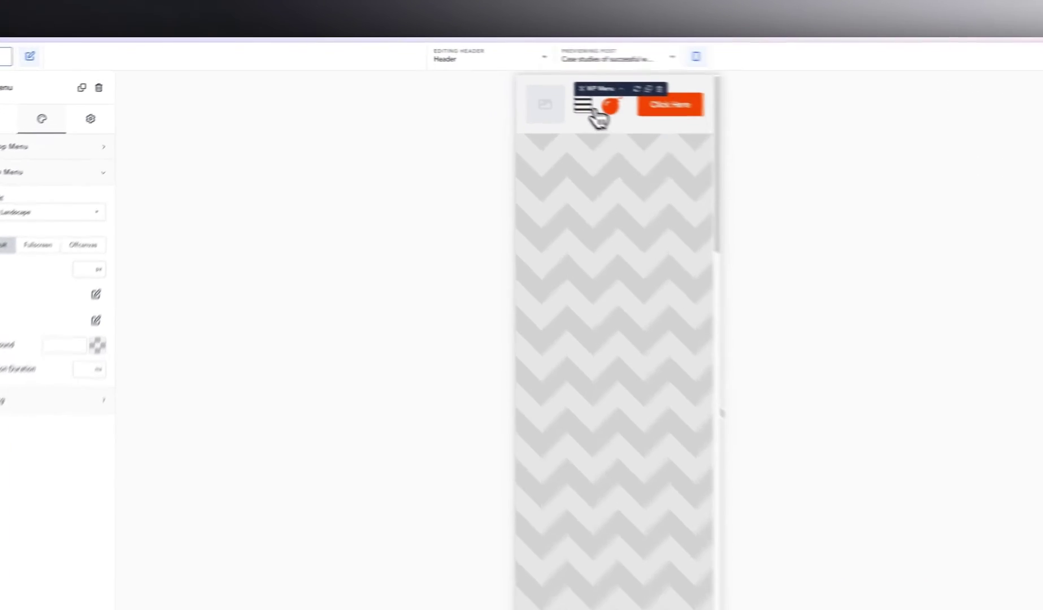
{"action": "left_click", "coordinate": [495, 87]}
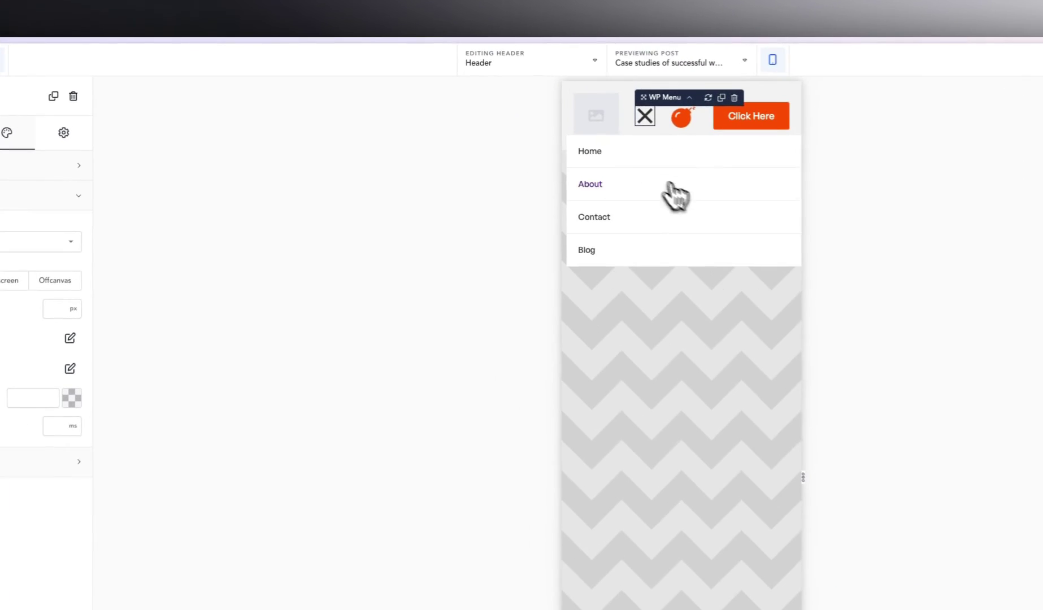
{"action": "left_click", "coordinate": [649, 120]}
Select the logo Image element in the header and set its picture to the Moreblocks logo from the media library.
{"action": "left_click", "coordinate": [597, 124]}
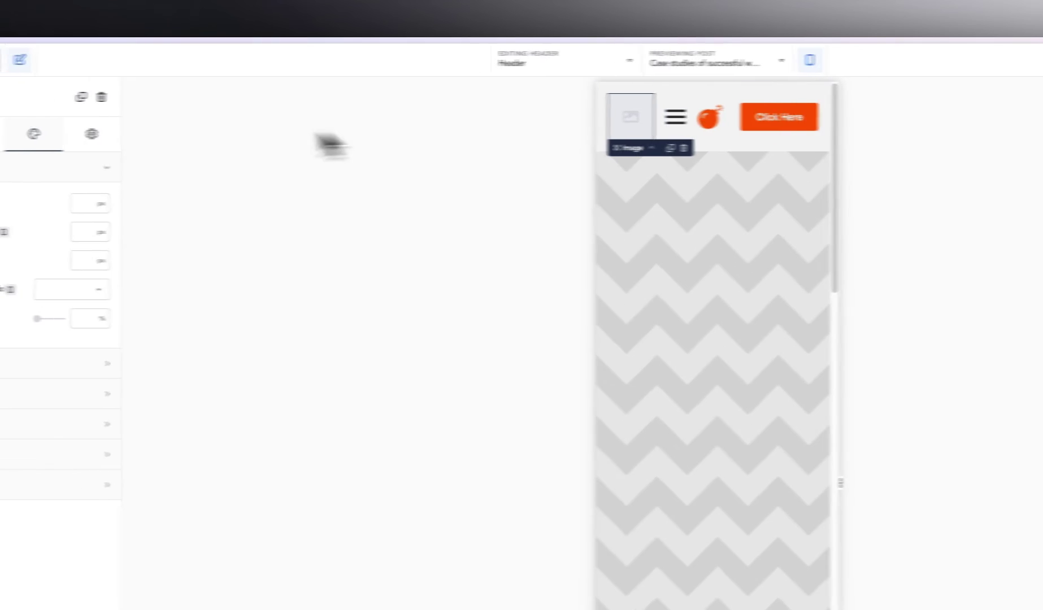
{"action": "left_click", "coordinate": [72, 133]}
{"action": "left_click", "coordinate": [126, 207]}
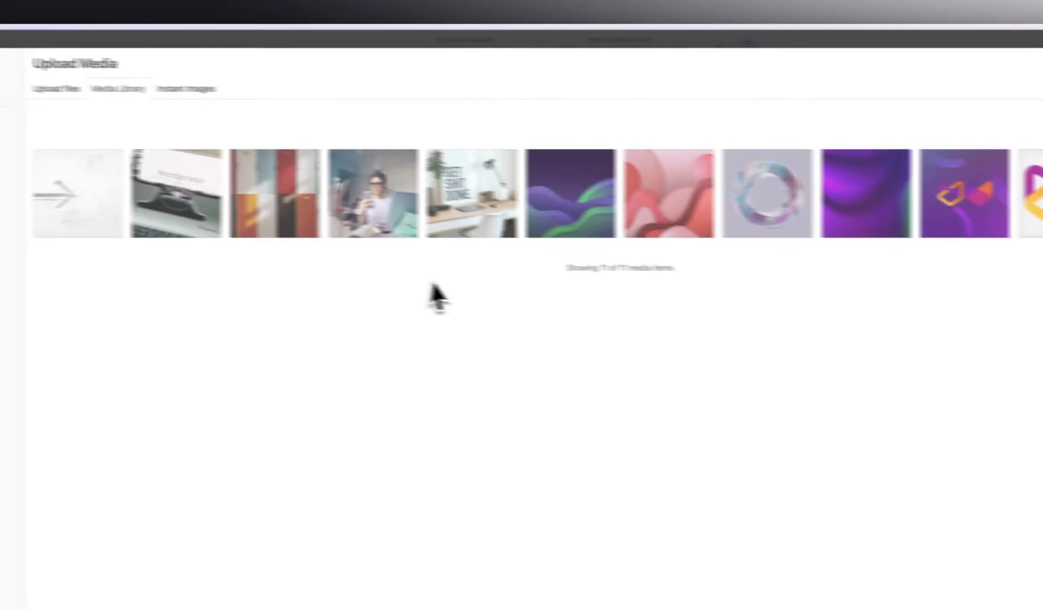
{"action": "left_click", "coordinate": [780, 151]}
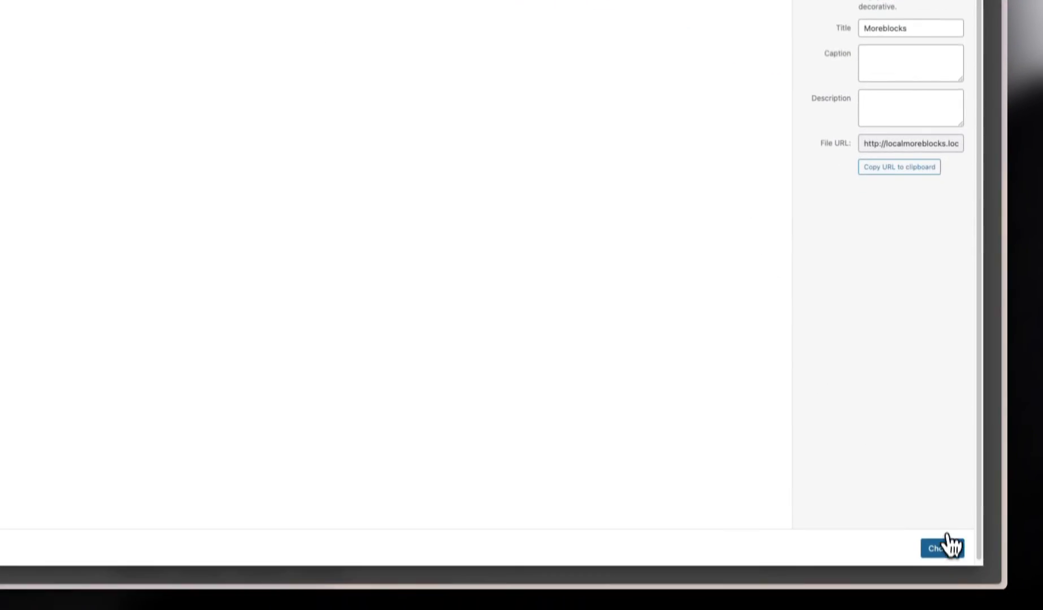
{"action": "left_click", "coordinate": [944, 544]}
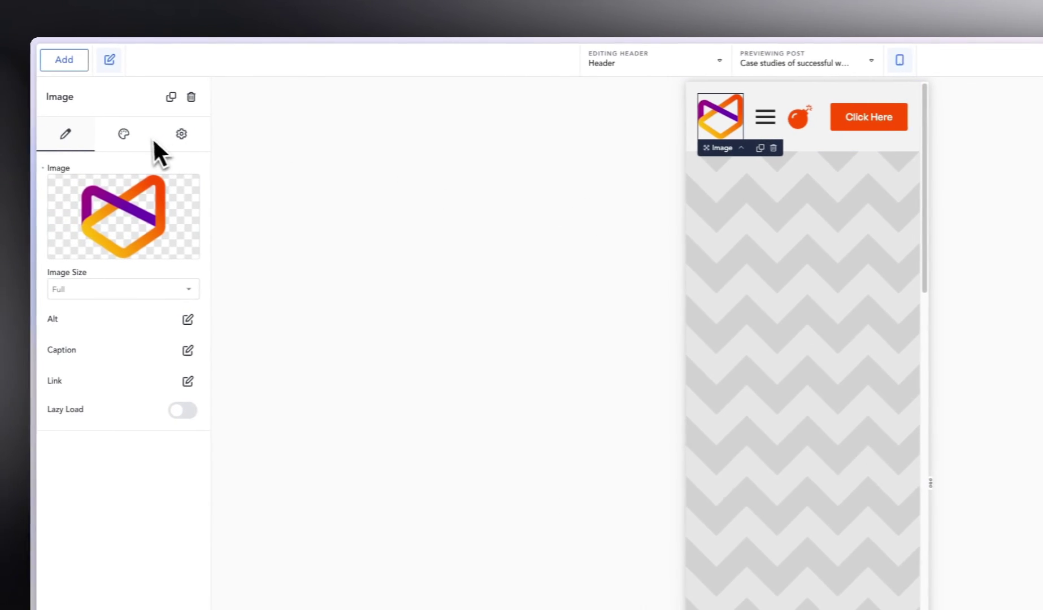
Switch the preview to Phone Landscape and set the logo Image's height to 45 px for that breakpoint.
{"action": "left_click", "coordinate": [900, 60]}
{"action": "left_click", "coordinate": [958, 206]}
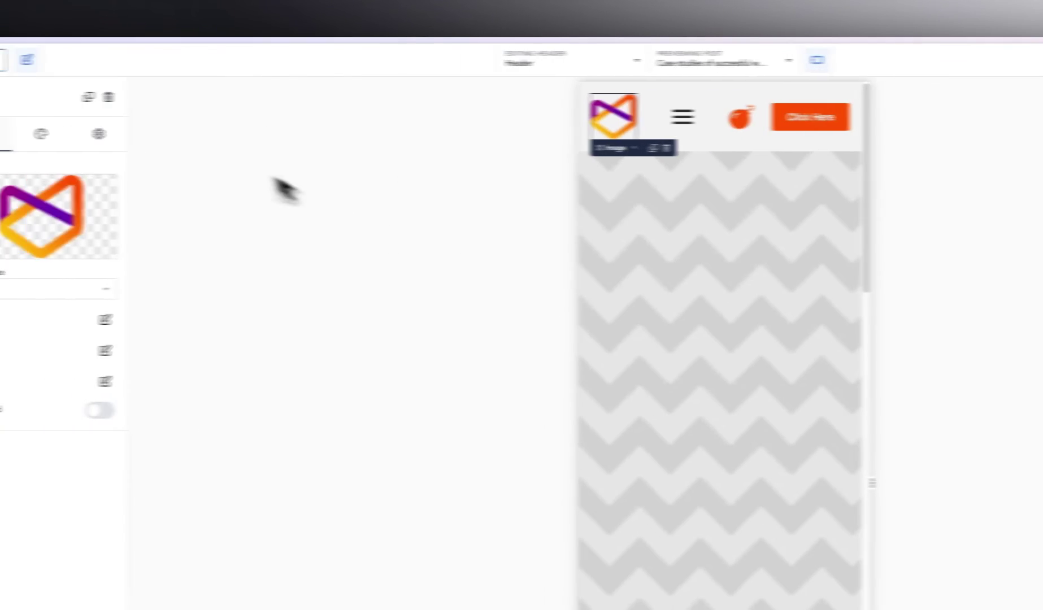
{"action": "left_click", "coordinate": [130, 134]}
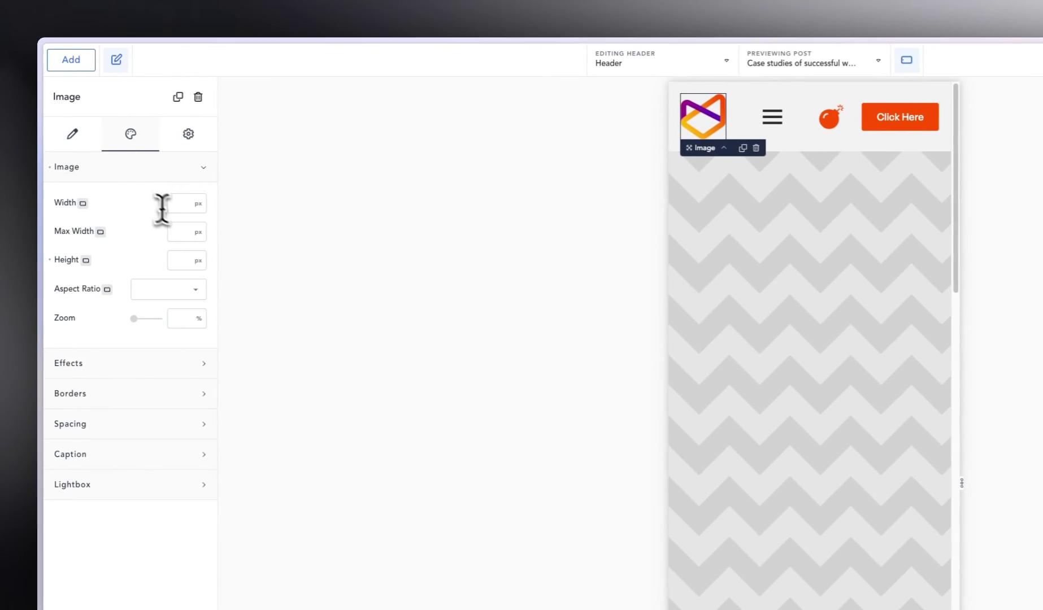
{"action": "left_click", "coordinate": [178, 205]}
{"action": "left_click", "coordinate": [182, 259]}
{"action": "type", "text": "45"}
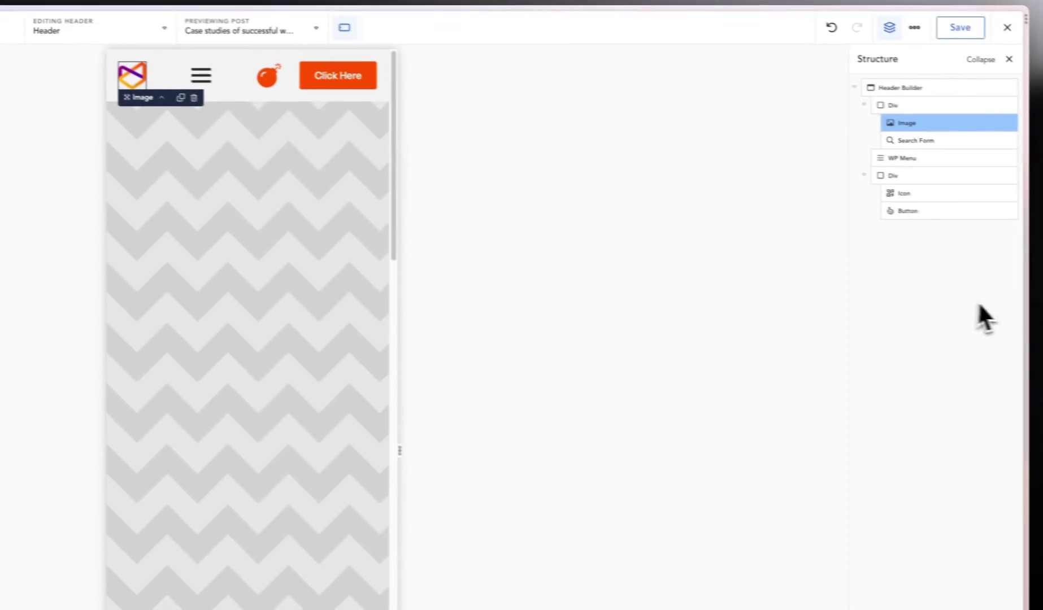
{"action": "left_click", "coordinate": [916, 291]}
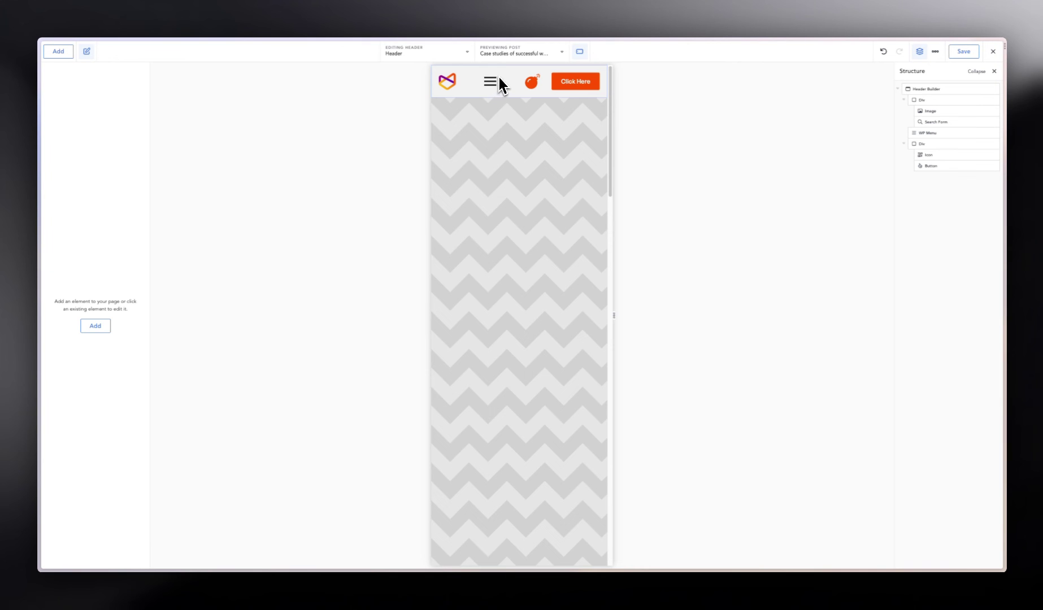
Find the WP Menu's advanced flex child Order setting and set it on Phone Landscape so the menu comes last in the header.
{"action": "left_click", "coordinate": [923, 132]}
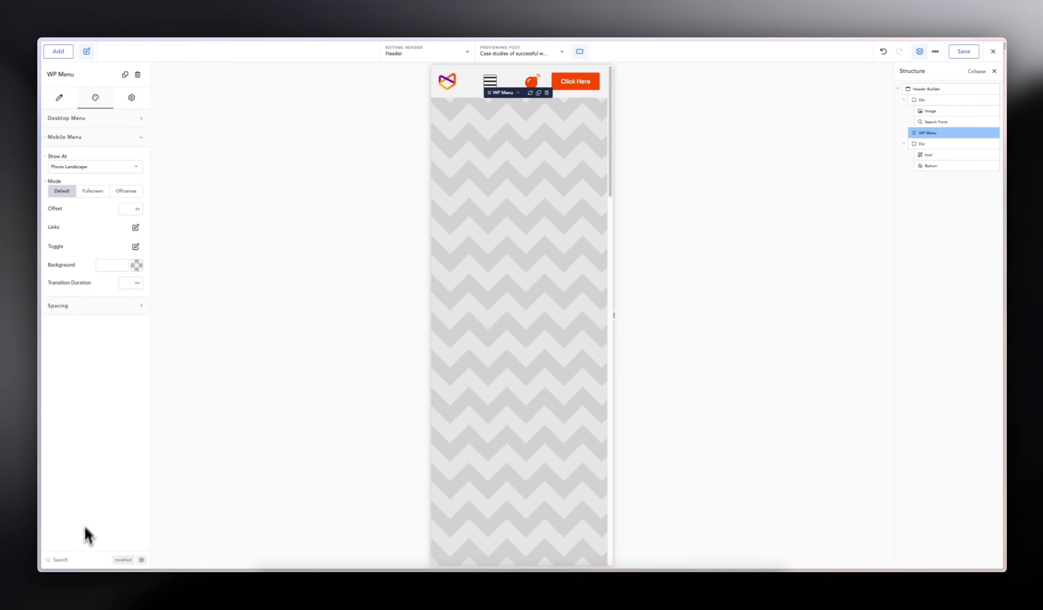
{"action": "left_click", "coordinate": [71, 560]}
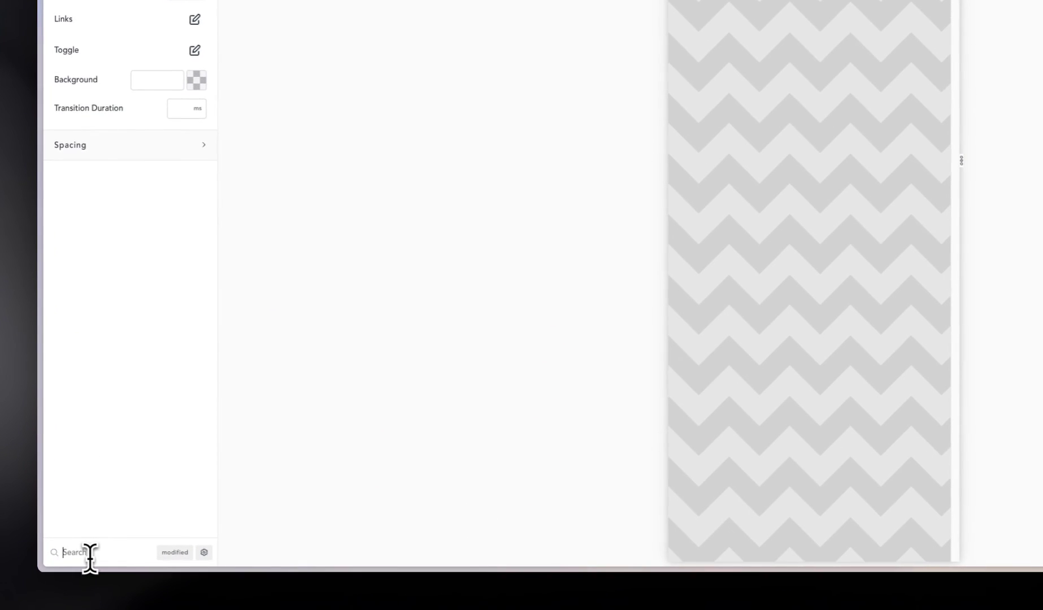
{"action": "type", "text": "order"}
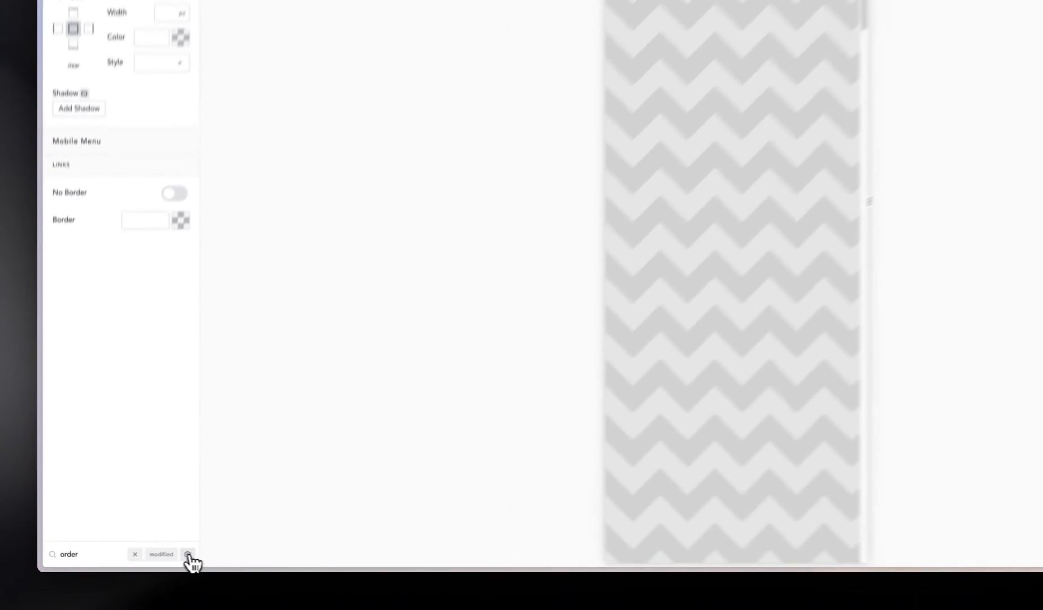
{"action": "left_click", "coordinate": [141, 560]}
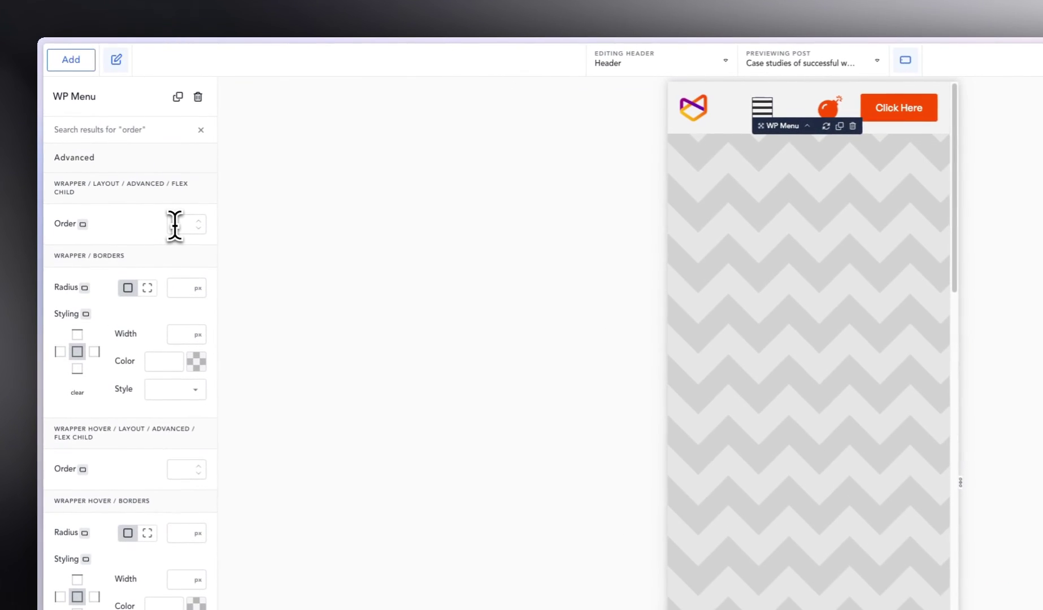
{"action": "left_click", "coordinate": [175, 225]}
{"action": "type", "text": "1"}
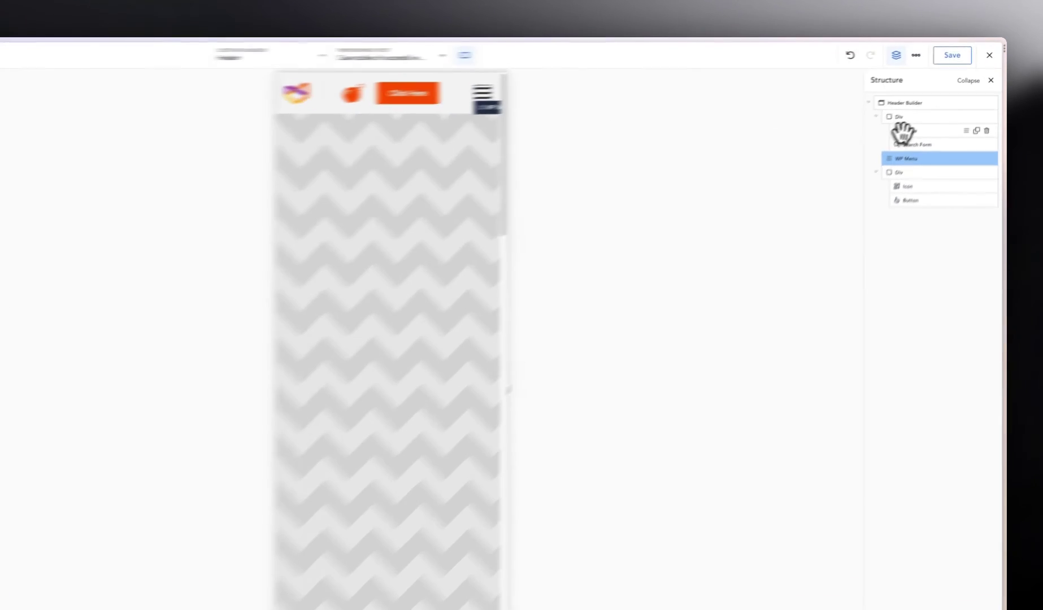
Try setting the logo Image's advanced flex child Order to 2 on Phone Landscape.
{"action": "left_click", "coordinate": [930, 111]}
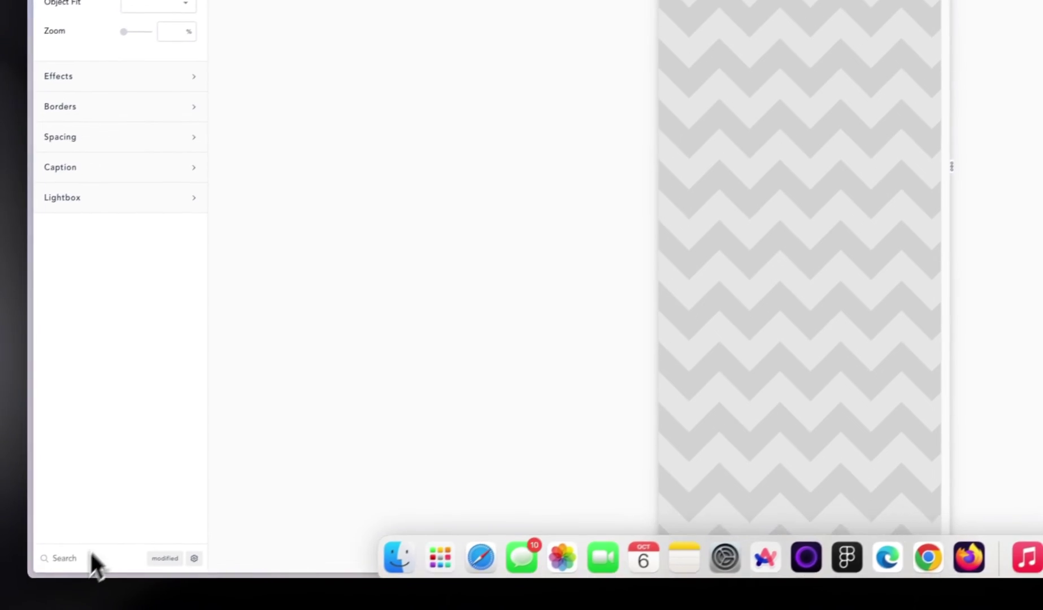
{"action": "left_click", "coordinate": [90, 554]}
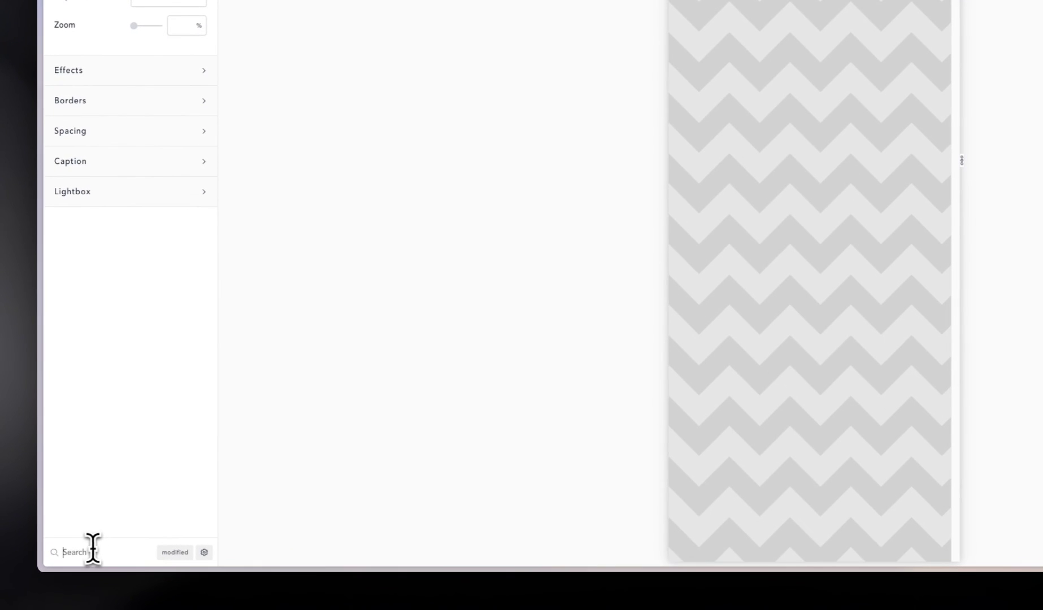
{"action": "type", "text": "order"}
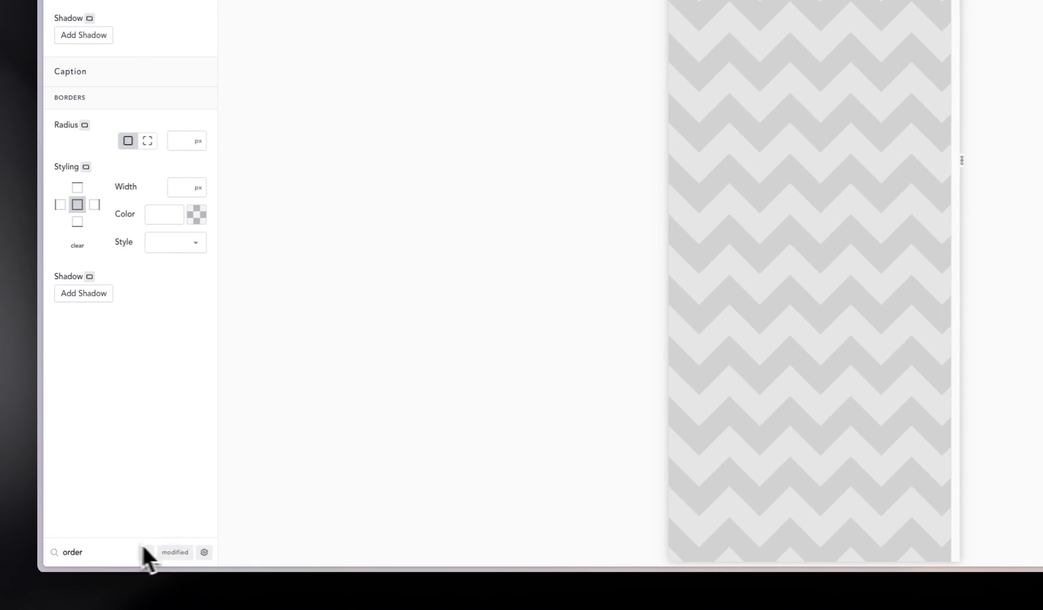
{"action": "left_click", "coordinate": [204, 552]}
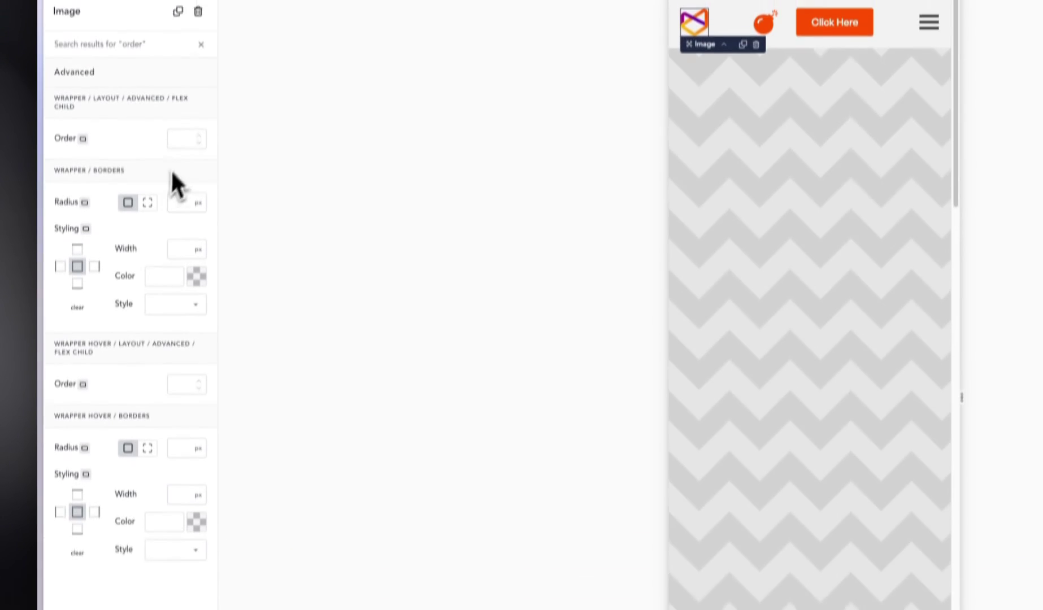
{"action": "left_click", "coordinate": [182, 141]}
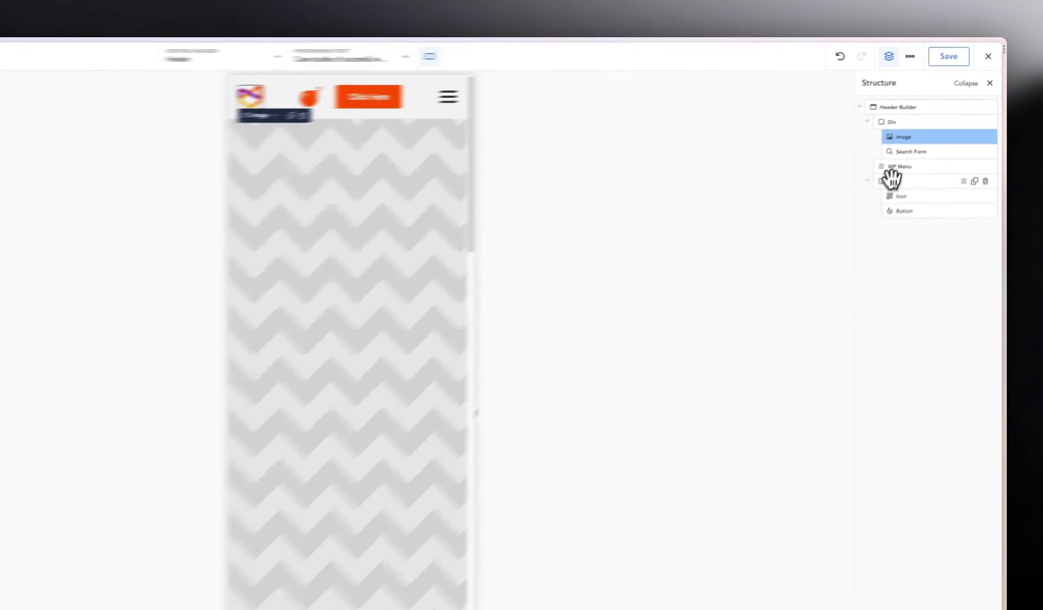
Search the settings of the Div holding the icon and button for Order.
{"action": "left_click", "coordinate": [918, 145]}
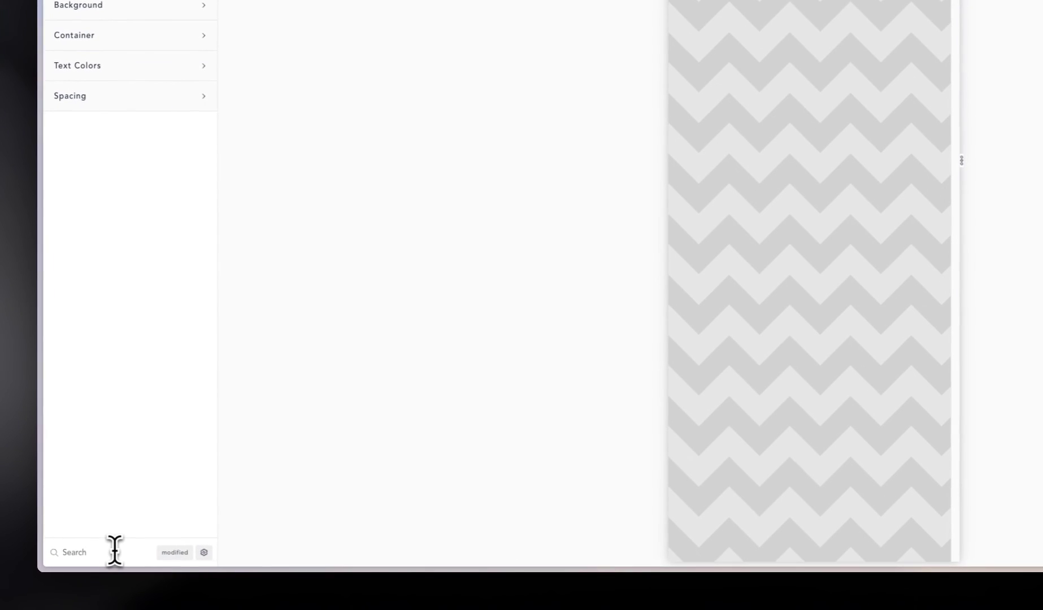
{"action": "left_click", "coordinate": [114, 550]}
{"action": "type", "text": "order"}
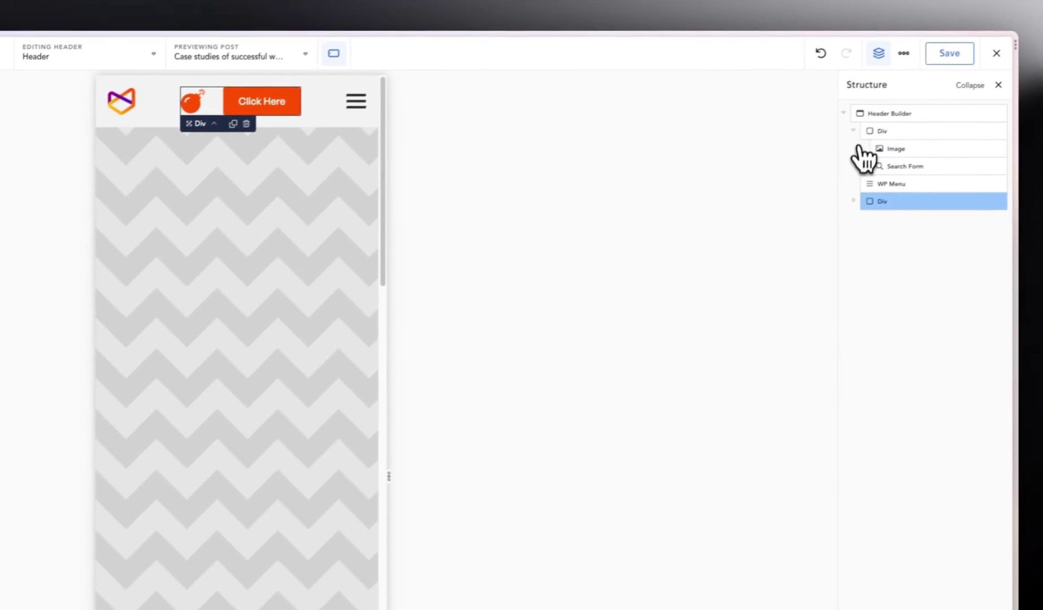
Filter the logo Image's settings to the modified ones and reset its flex child Order.
{"action": "left_click", "coordinate": [848, 137]}
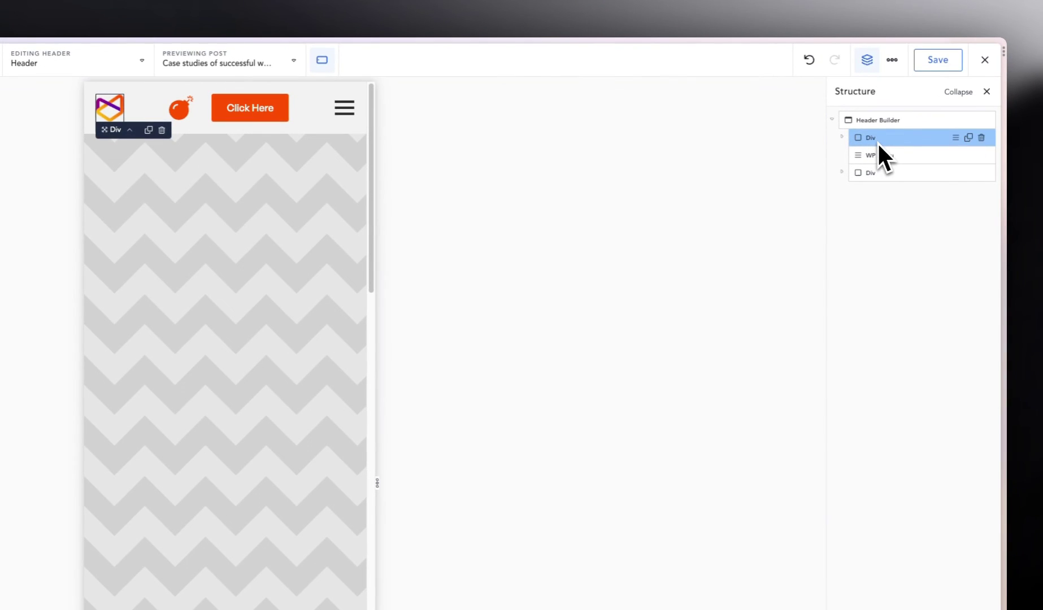
{"action": "left_click", "coordinate": [843, 138]}
{"action": "left_click", "coordinate": [884, 154]}
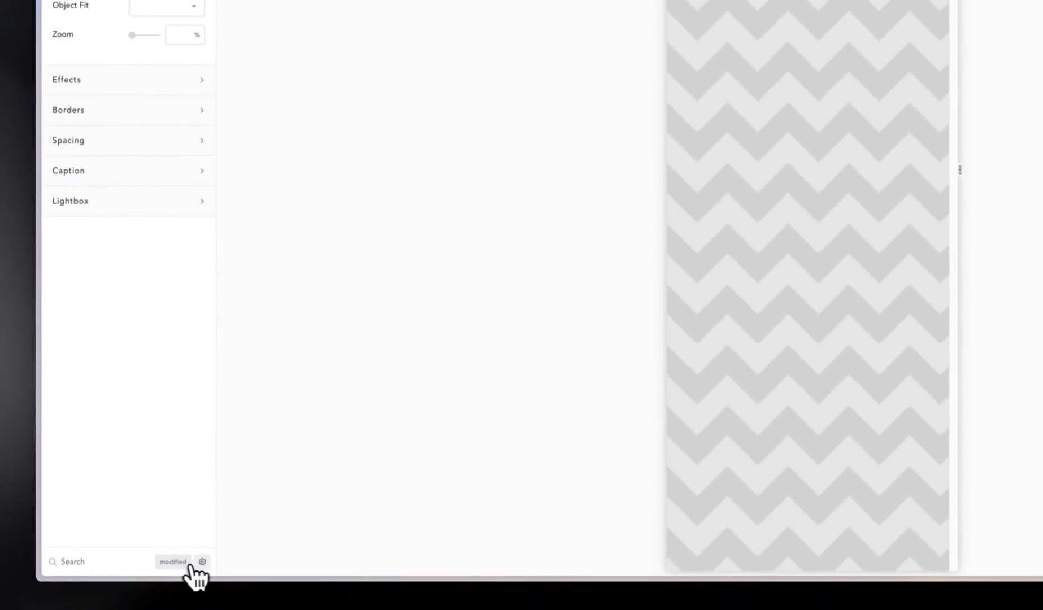
{"action": "left_click", "coordinate": [171, 561]}
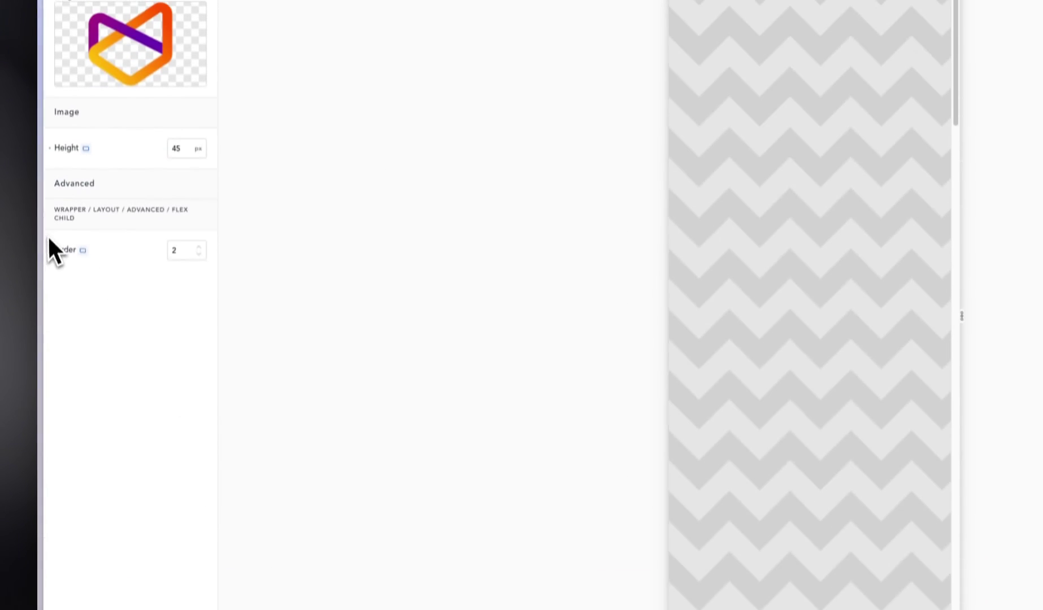
{"action": "left_click", "coordinate": [50, 94]}
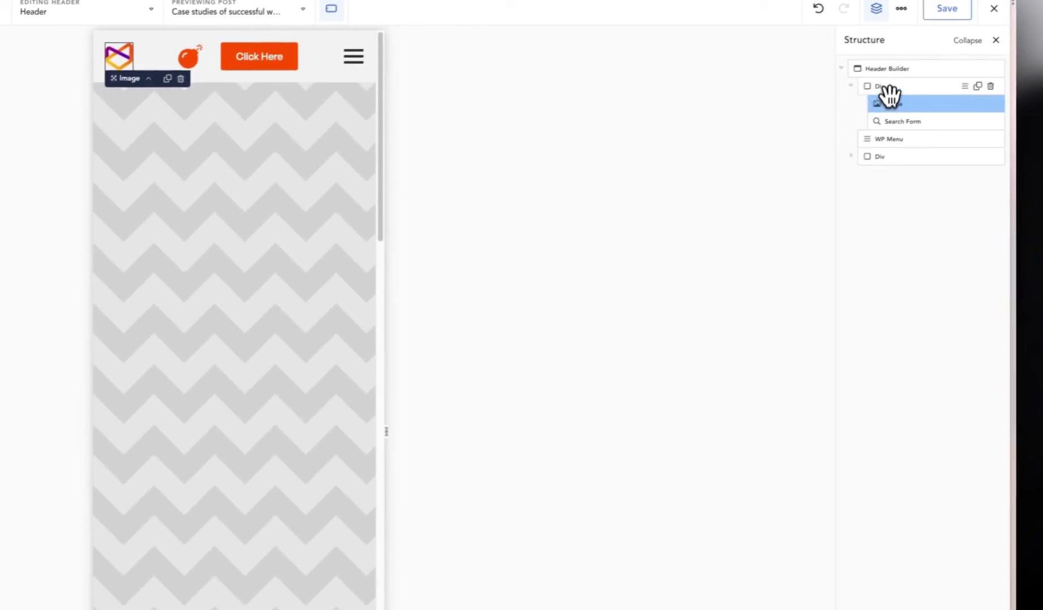
Set the advanced flex child Order of the Div holding the logo Image and Search Form to 2 on Phone Landscape.
{"action": "left_click", "coordinate": [885, 86]}
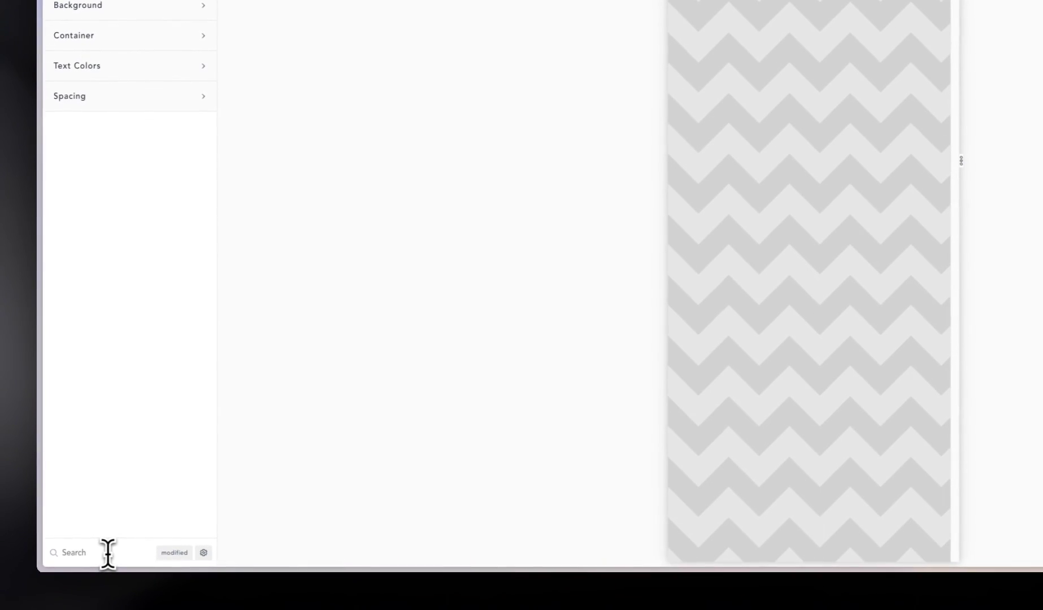
{"action": "left_click", "coordinate": [24, 598]}
{"action": "type", "text": "order"}
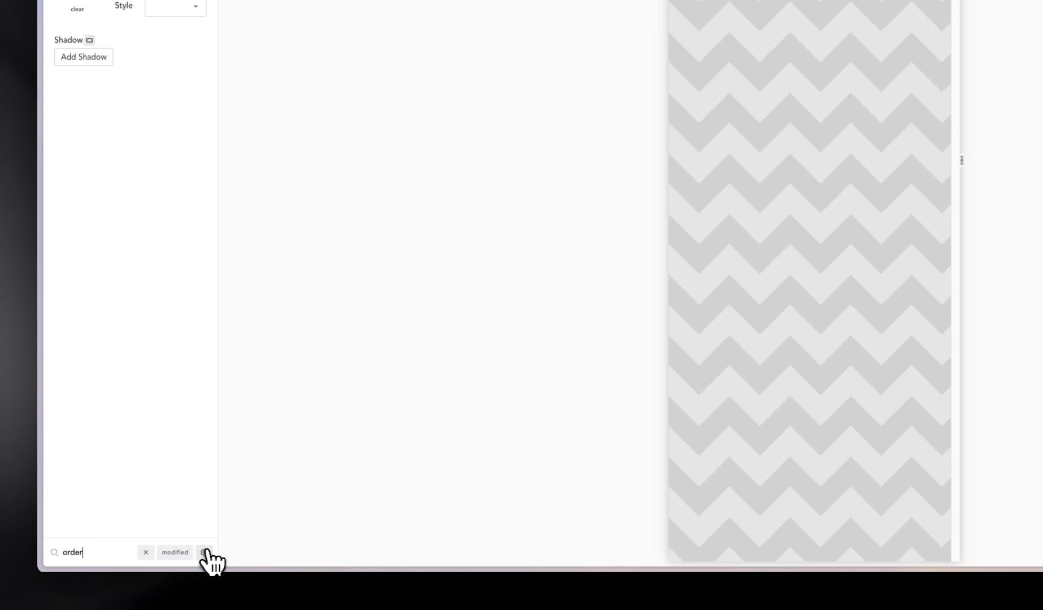
{"action": "left_click", "coordinate": [169, 132]}
{"action": "type", "text": "2"}
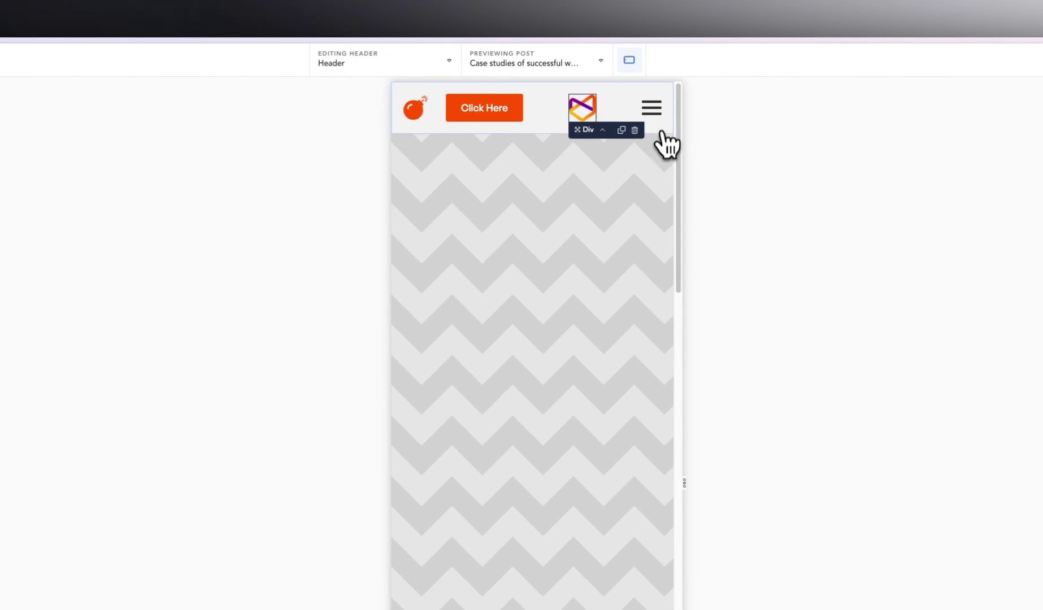
Test opening and closing the reordered header's mobile menu on Phone Landscape, and switch the preview back to Desktop.
{"action": "left_click", "coordinate": [657, 111]}
{"action": "left_click", "coordinate": [659, 111]}
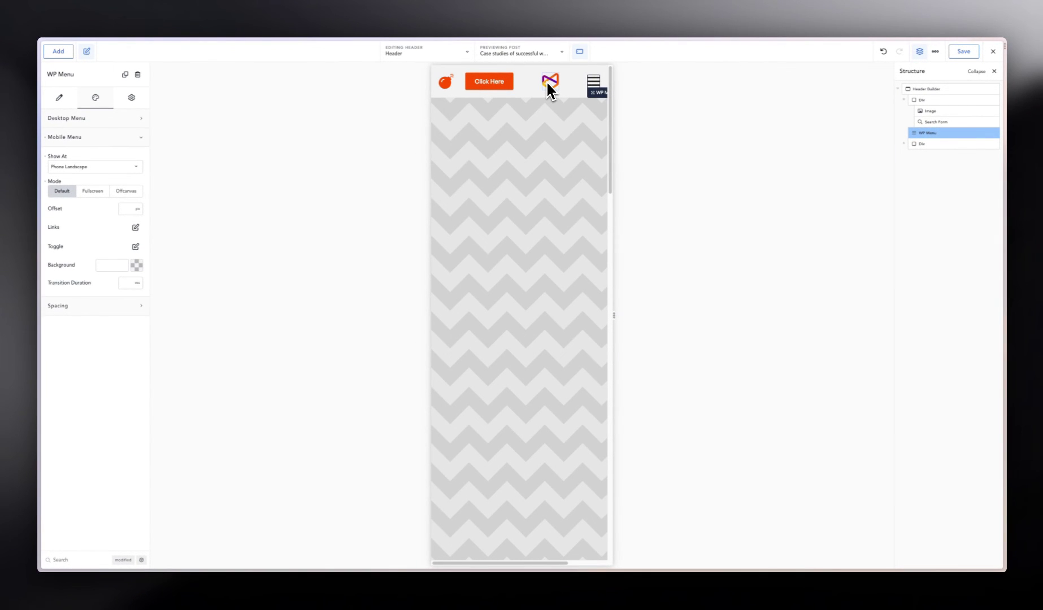
{"action": "left_click", "coordinate": [593, 83]}
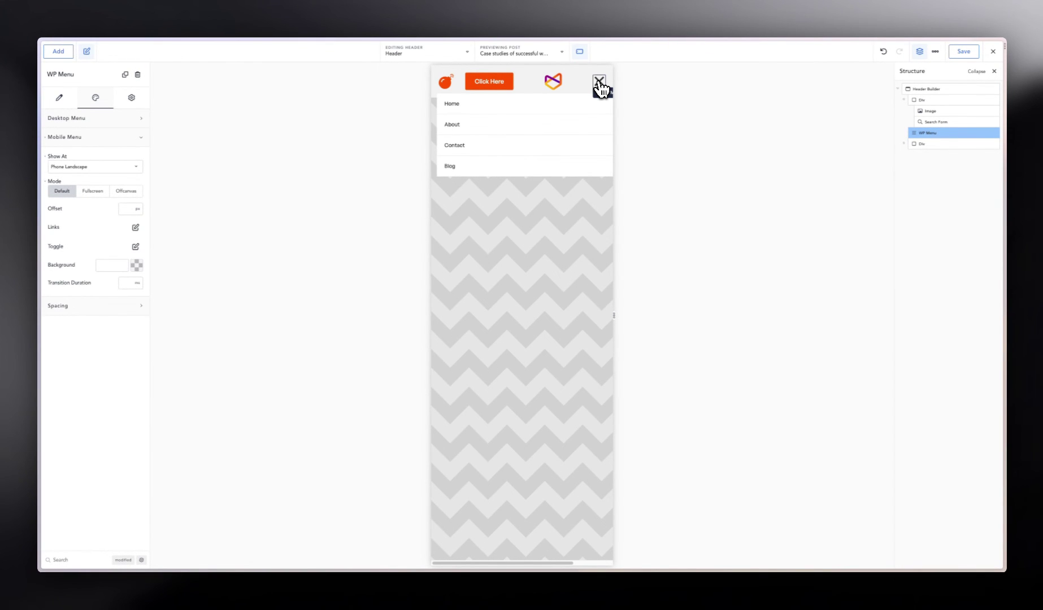
{"action": "left_click", "coordinate": [598, 84]}
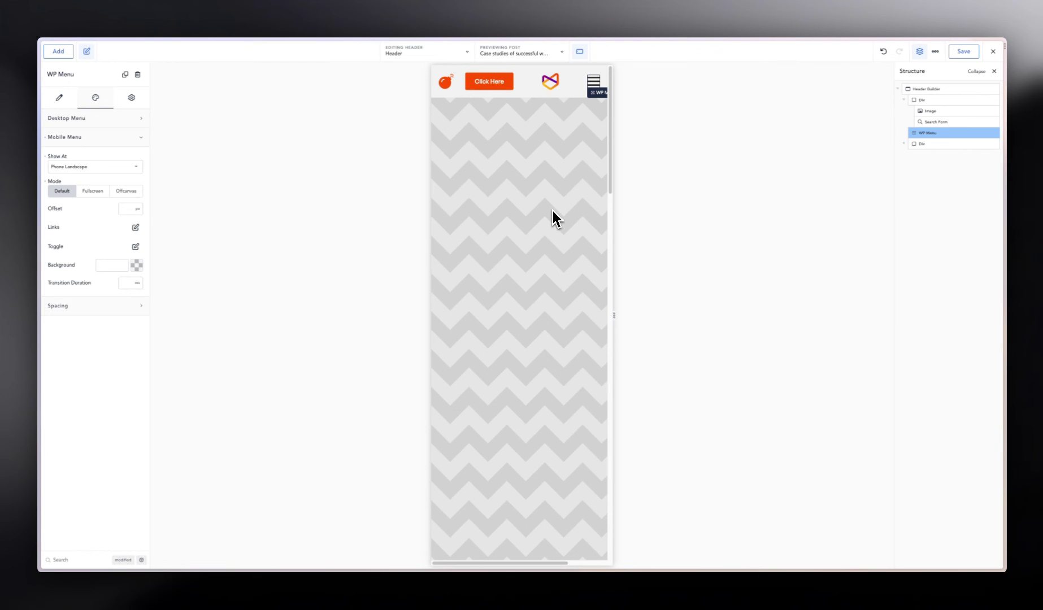
{"action": "left_click", "coordinate": [579, 51]}
{"action": "left_click", "coordinate": [602, 79]}
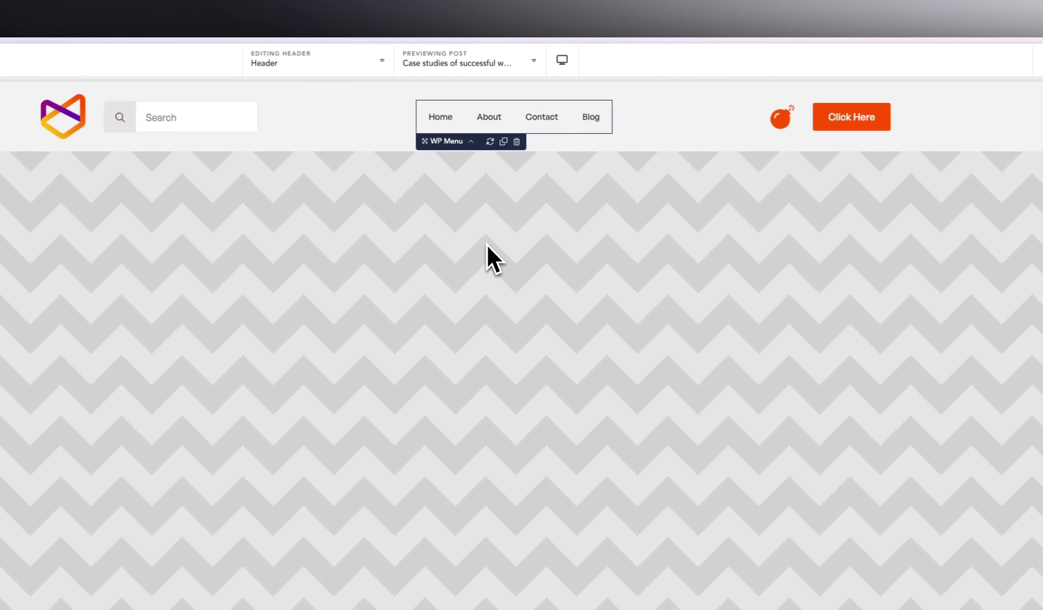